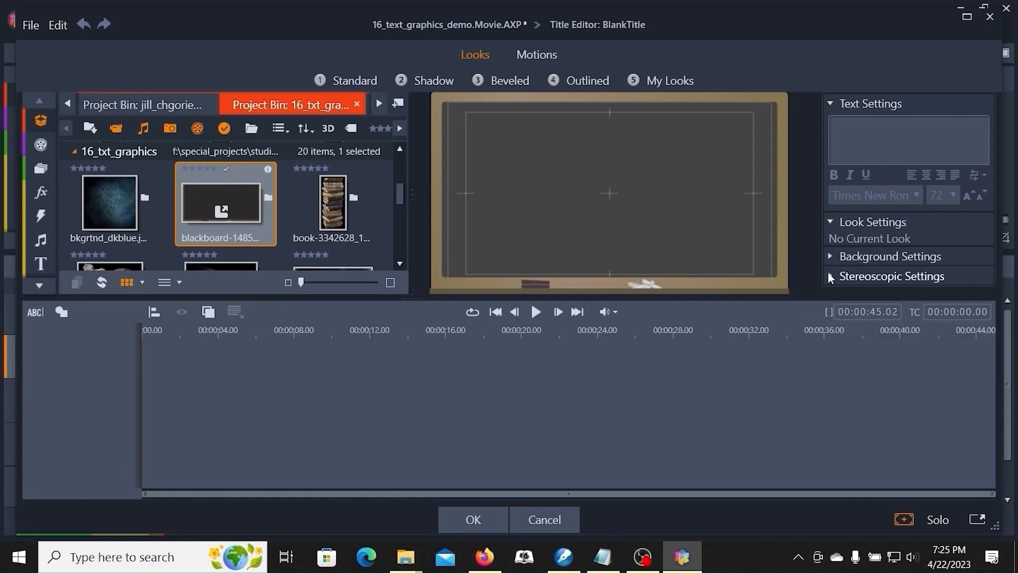
# Step: Remove the blackboard background from the title and use the bkgrtnd_dkblue image as its background instead
pyautogui.click(830, 256)
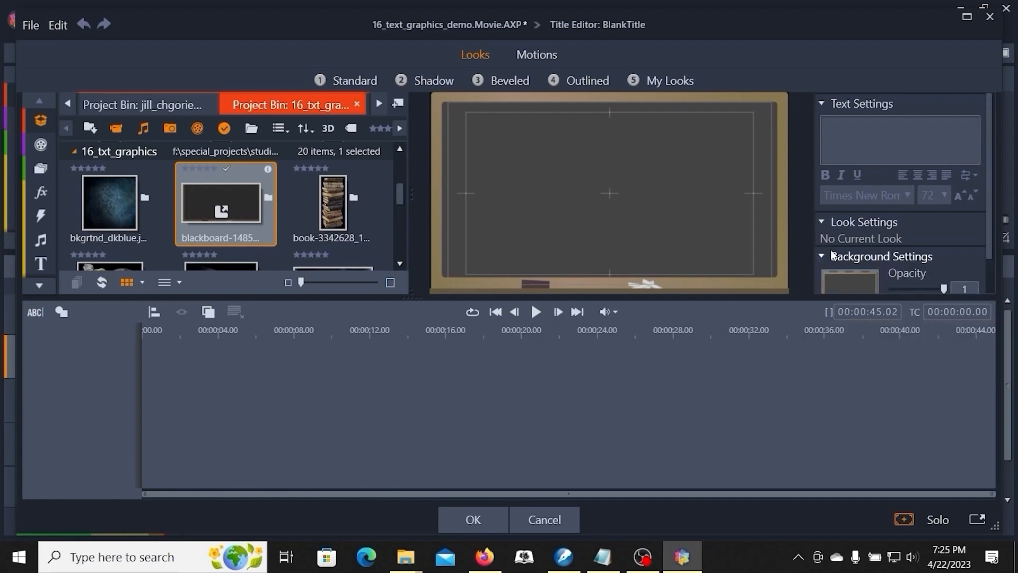
pyautogui.moveTo(814, 296); pyautogui.dragTo(815, 388)
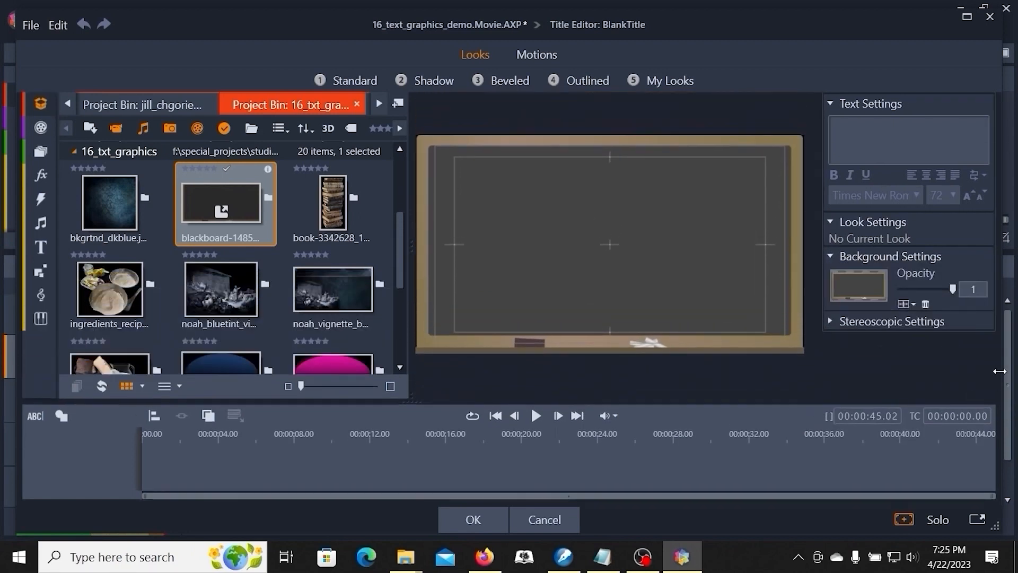
pyautogui.click(927, 305)
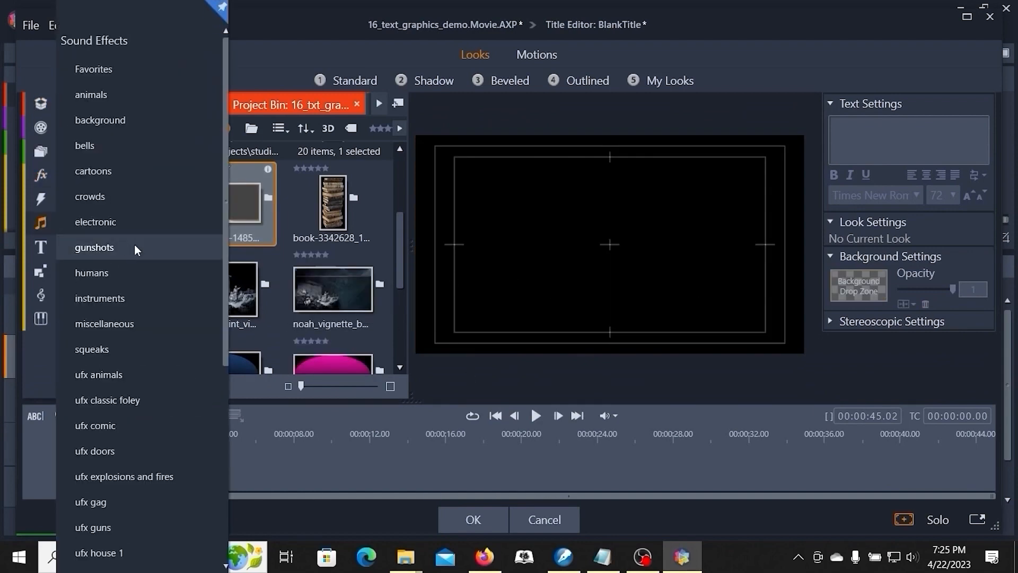
pyautogui.moveTo(111, 207); pyautogui.dragTo(853, 274)
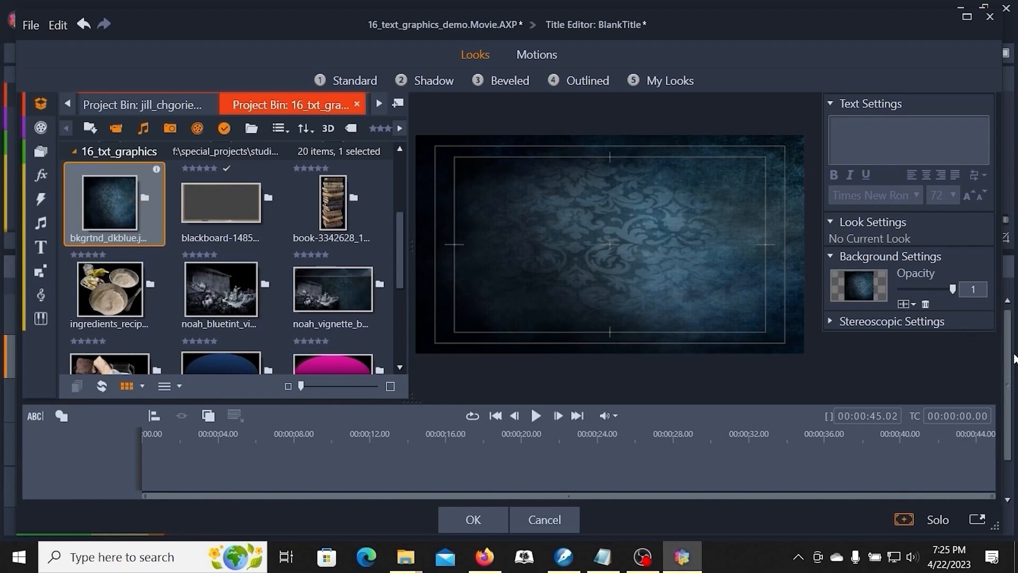
# Step: Set the background opacity to 0.8 and accept the title changes
pyautogui.click(973, 287)
pyautogui.write('.8')
pyautogui.press('Return')
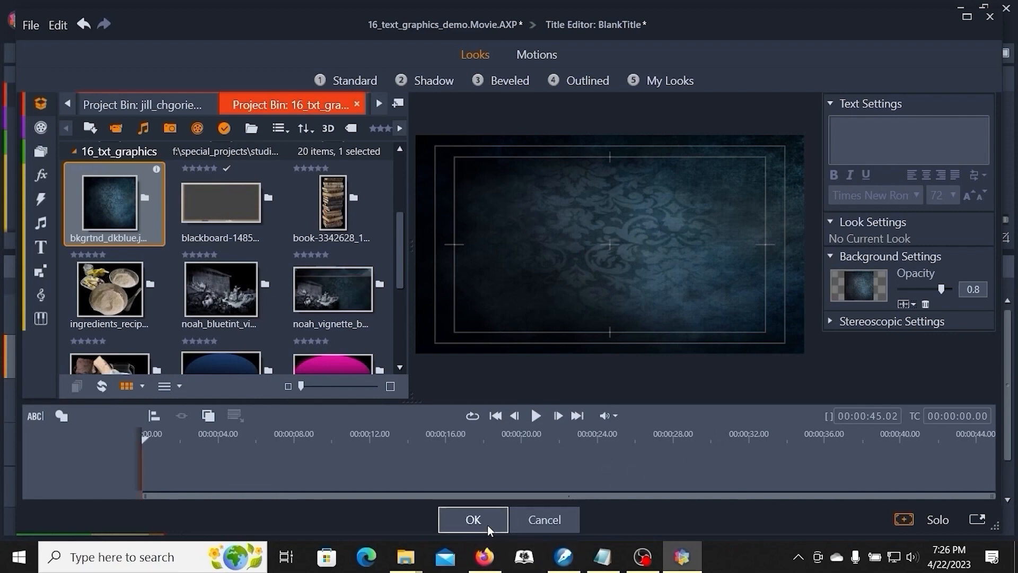
pyautogui.click(473, 520)
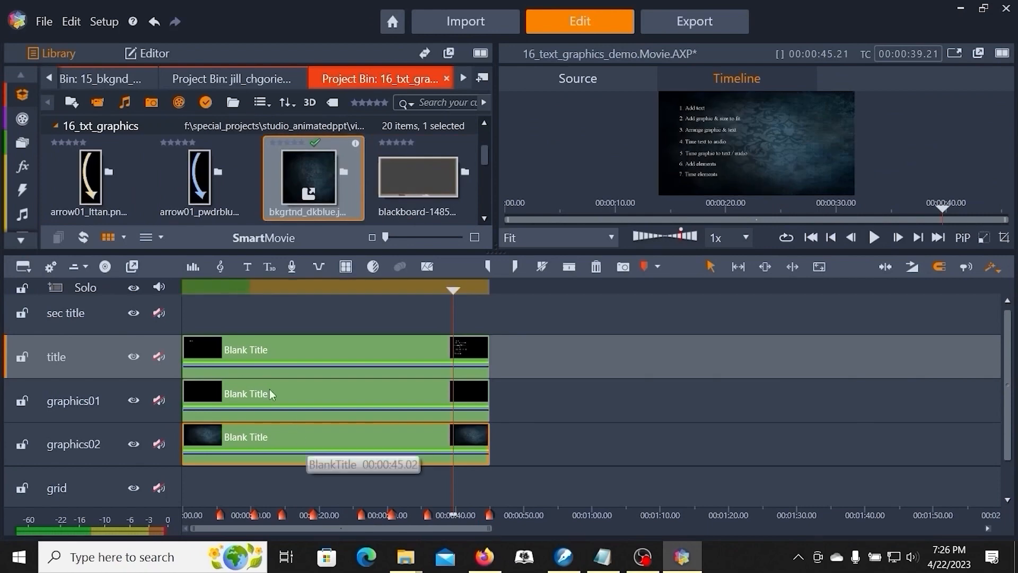
# Step: Open the title on the title track for editing, enlarge the layer area and place the playhead at about 41 seconds
pyautogui.rightClick(318, 349)
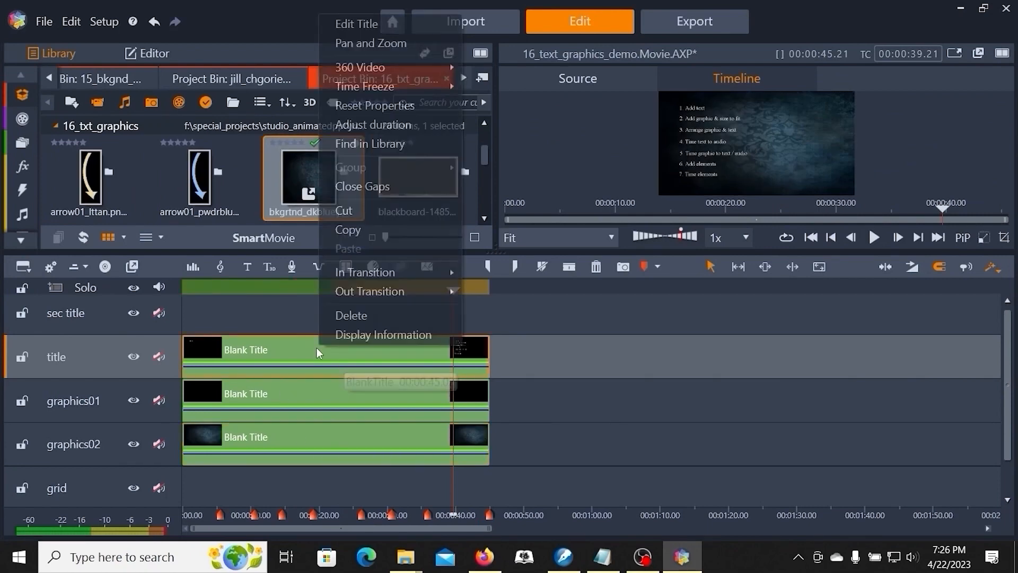
pyautogui.click(363, 23)
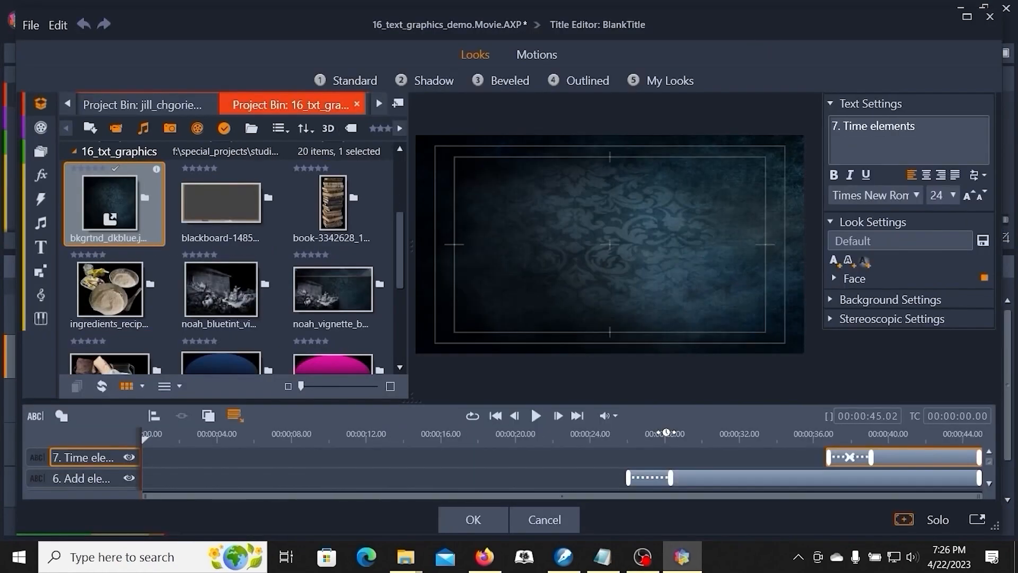
pyautogui.click(911, 437)
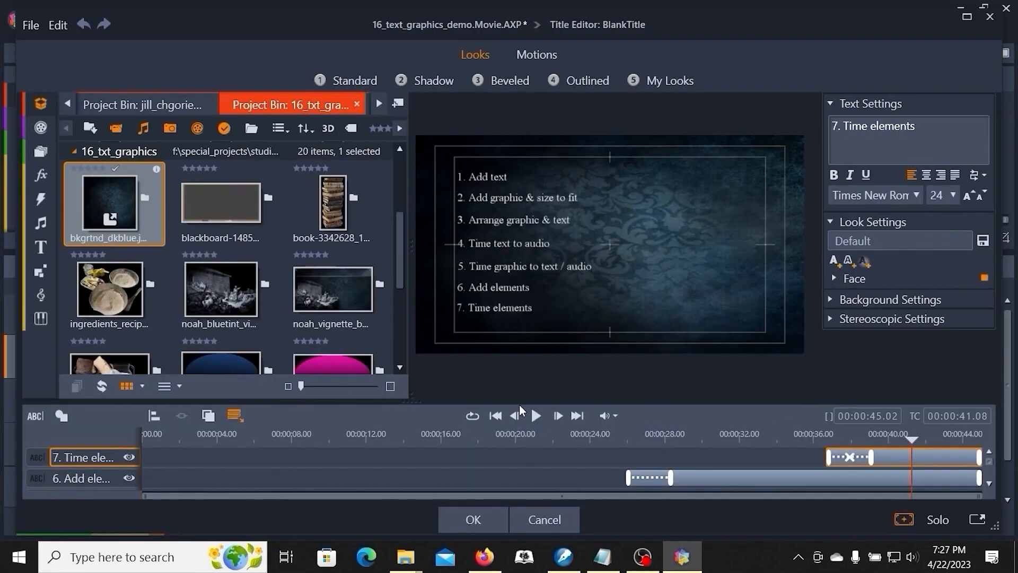
pyautogui.moveTo(520, 401); pyautogui.dragTo(513, 310)
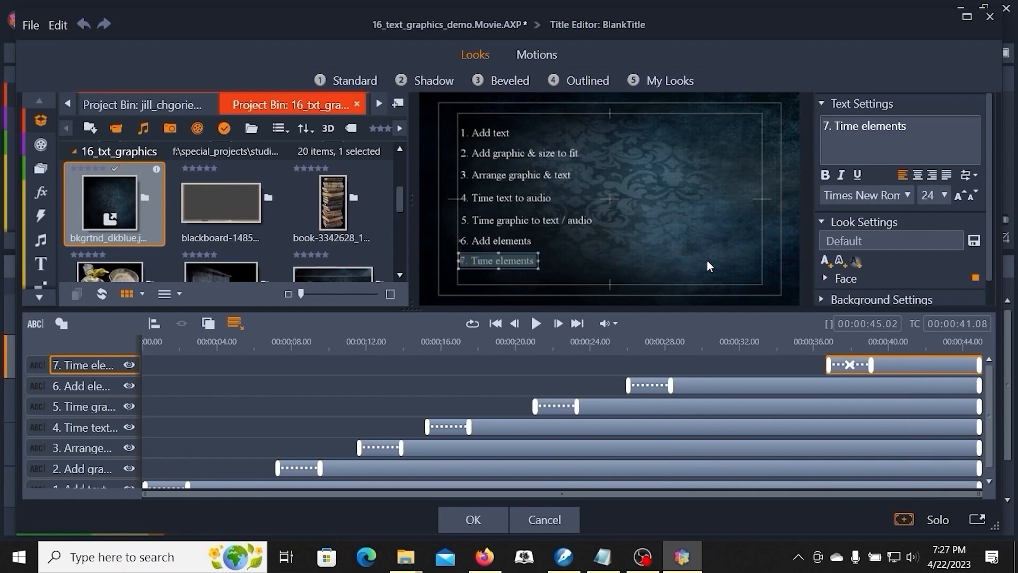
pyautogui.click(907, 347)
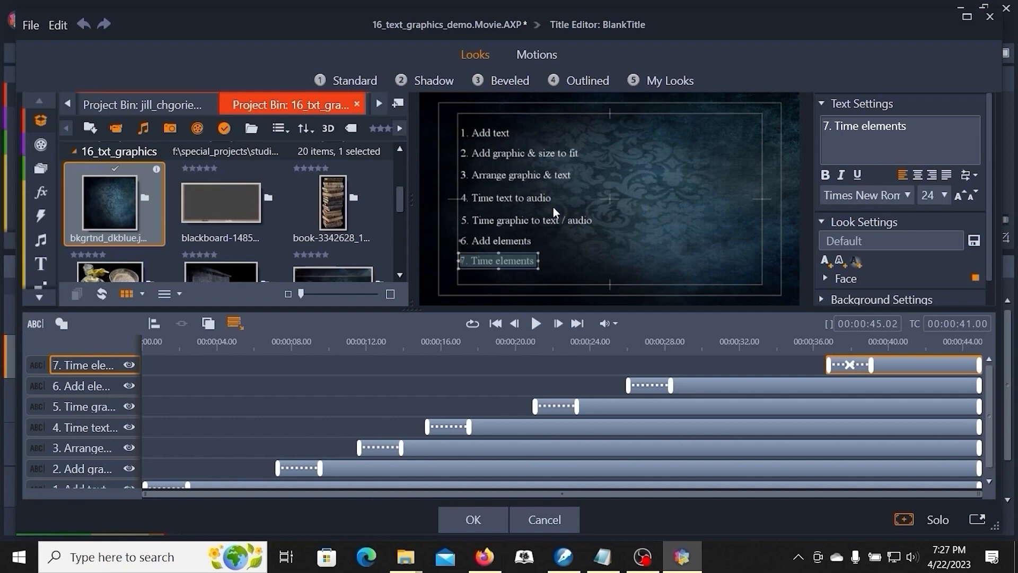
# Step: Hide text layers 4 through 7 and accept the title changes
pyautogui.click(337, 371)
pyautogui.click(129, 427)
pyautogui.click(129, 406)
pyautogui.click(129, 386)
pyautogui.click(129, 365)
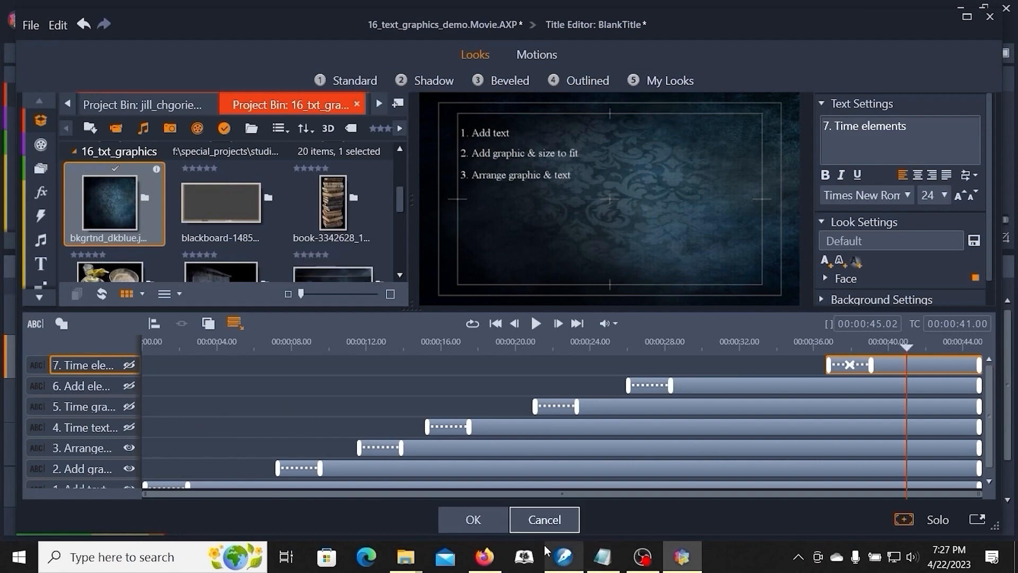
pyautogui.click(474, 520)
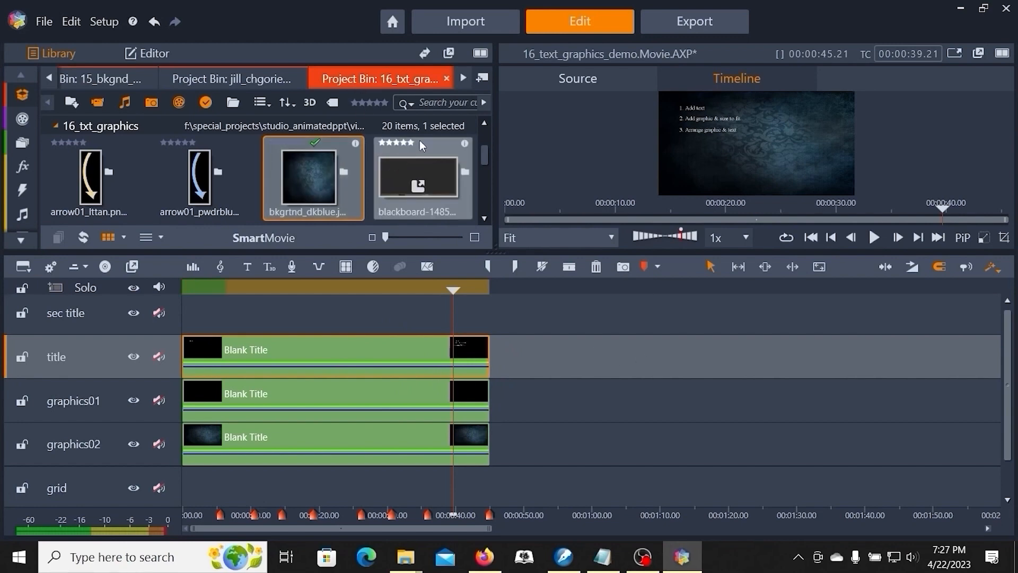
# Step: Enlarge the library and preview area above the timeline and browse to the last images in the project bin
pyautogui.moveTo(486, 156); pyautogui.dragTo(482, 195)
pyautogui.moveTo(665, 252); pyautogui.dragTo(670, 321)
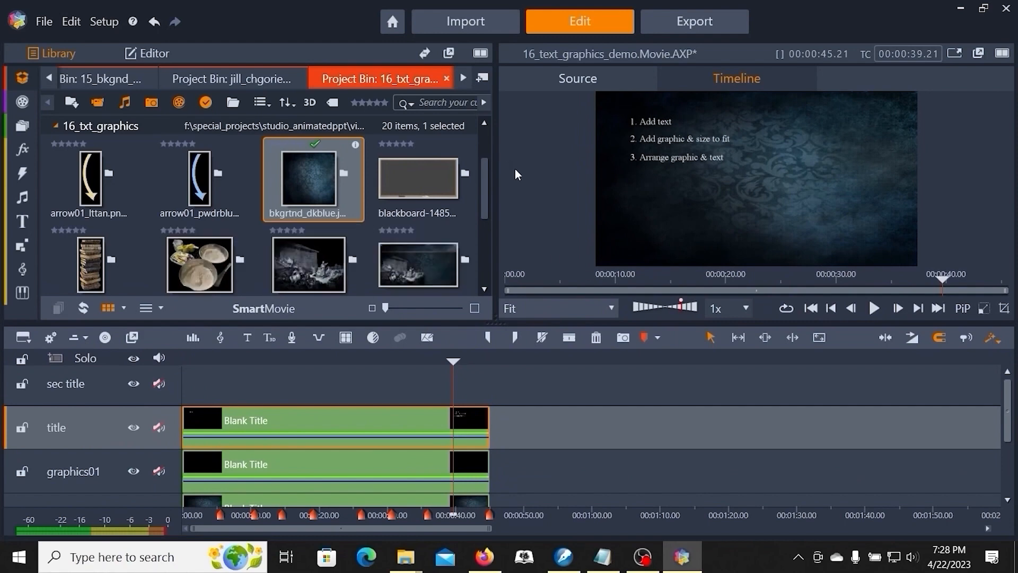
pyautogui.moveTo(483, 190); pyautogui.dragTo(479, 255)
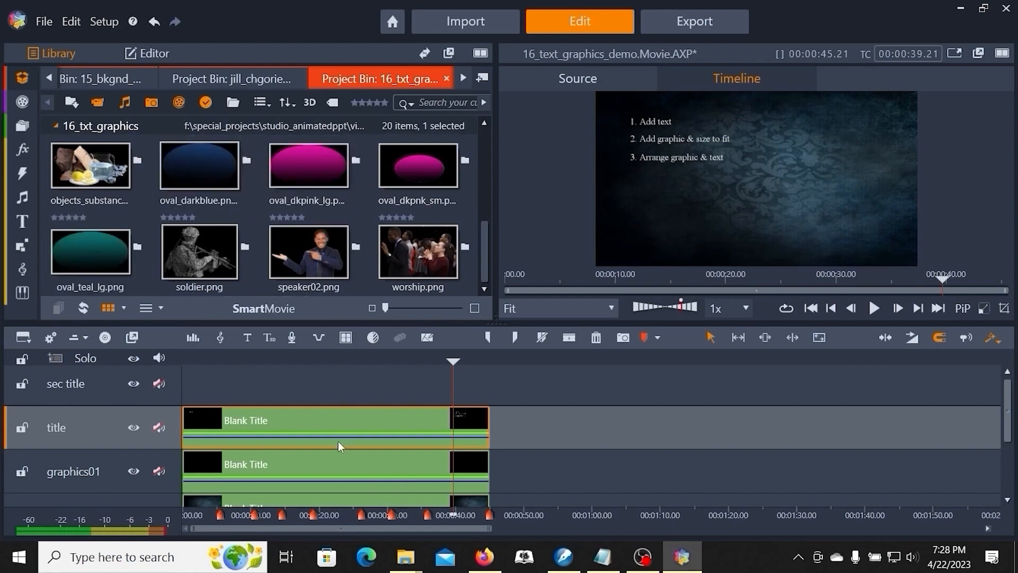
# Step: Open the title on the graphics01 track for editing and add oval_teal_lg.png to its canvas
pyautogui.press('Home')
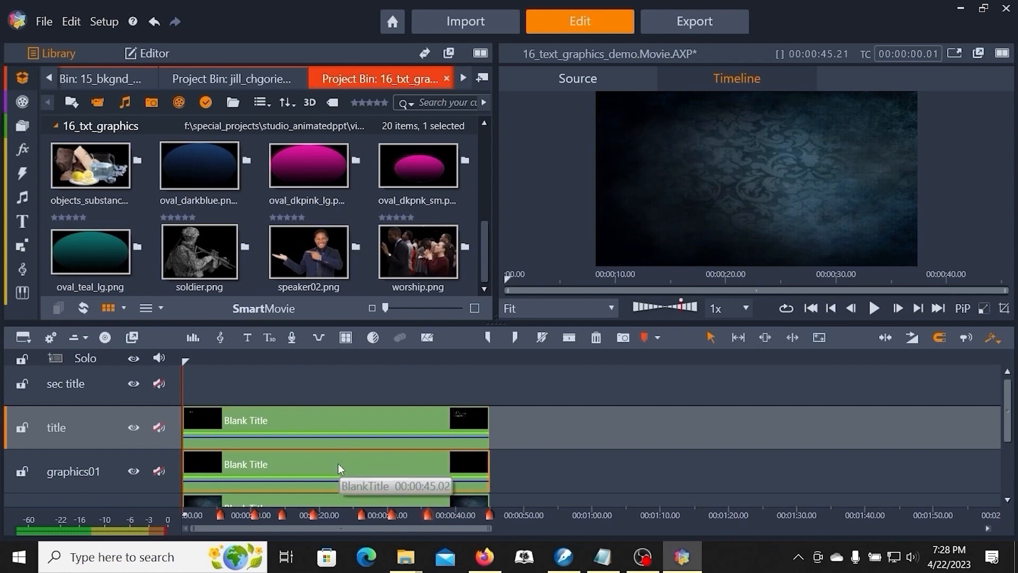
pyautogui.rightClick(338, 463)
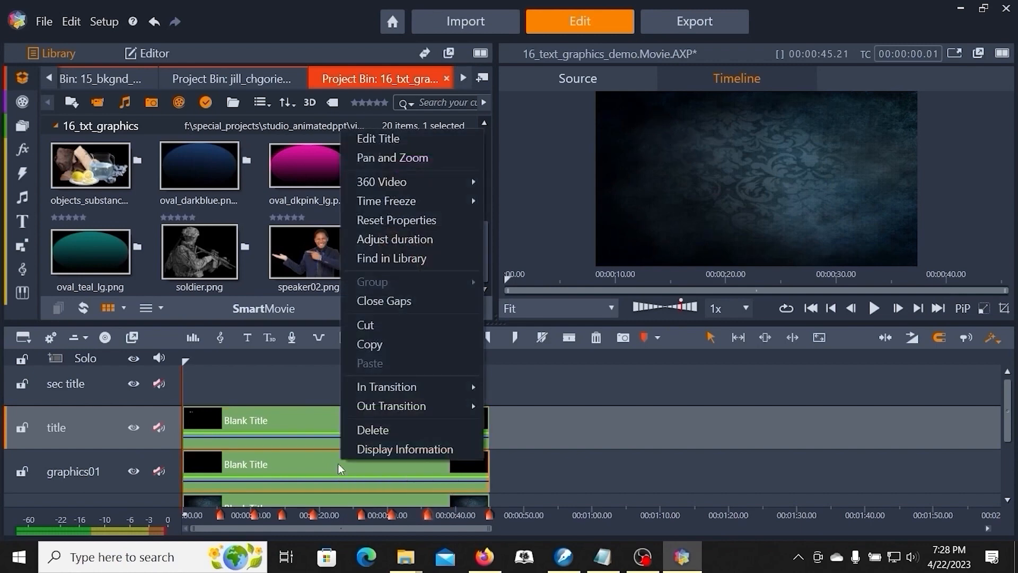
pyautogui.click(369, 138)
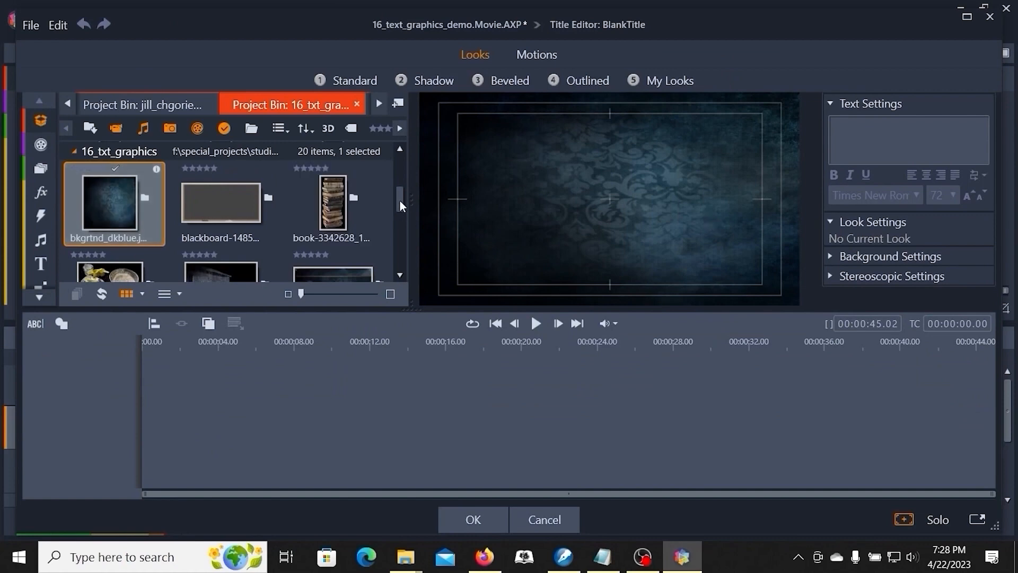
pyautogui.moveTo(400, 203); pyautogui.dragTo(400, 157)
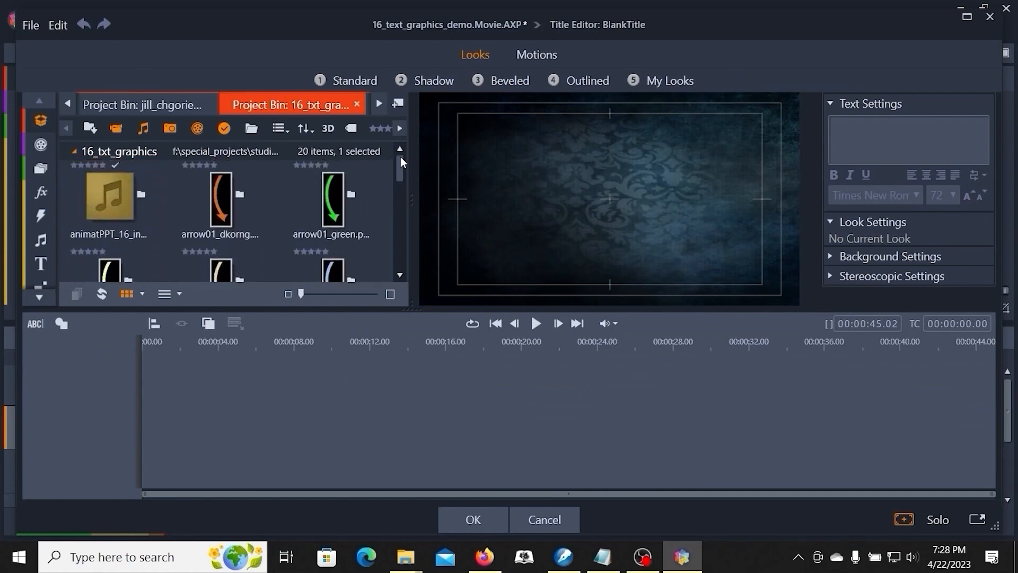
pyautogui.moveTo(400, 193); pyautogui.dragTo(391, 248)
pyautogui.moveTo(222, 204); pyautogui.dragTo(658, 203)
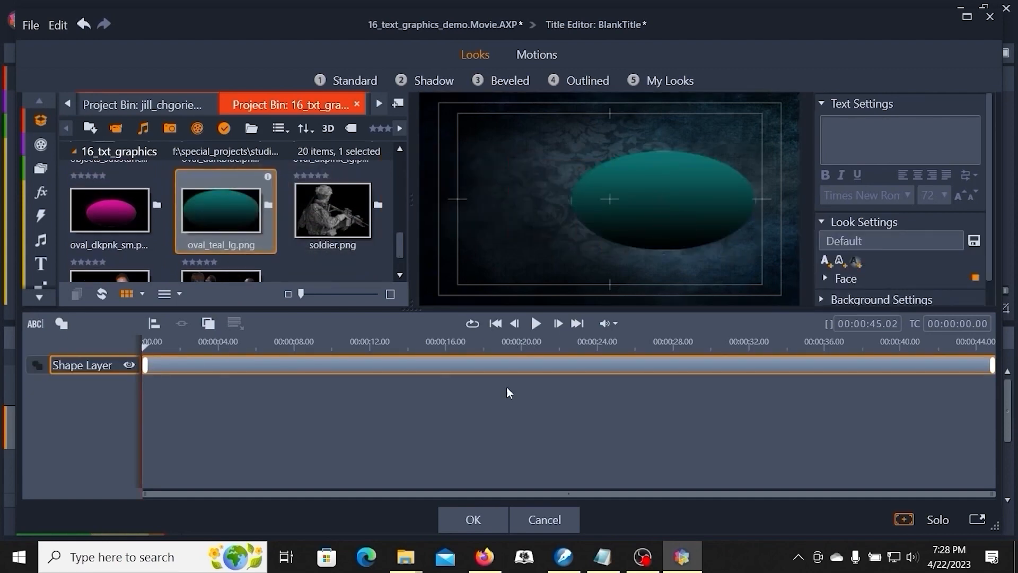
# Step: Shrink the teal oval and place it behind the "1. Add text" line, and accept the title changes
pyautogui.click(607, 345)
pyautogui.click(604, 192)
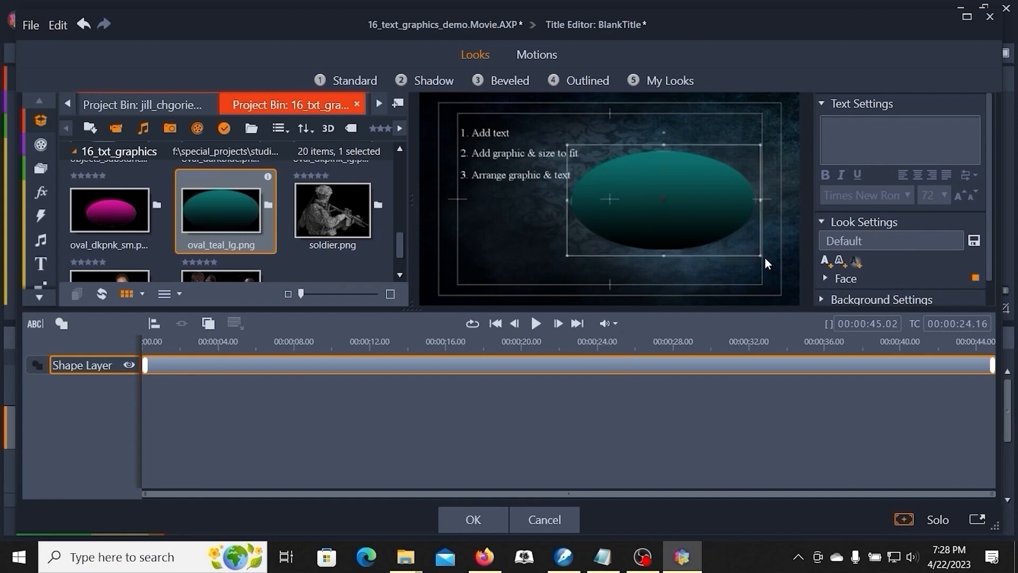
pyautogui.moveTo(759, 245); pyautogui.dragTo(481, 132)
pyautogui.click(685, 219)
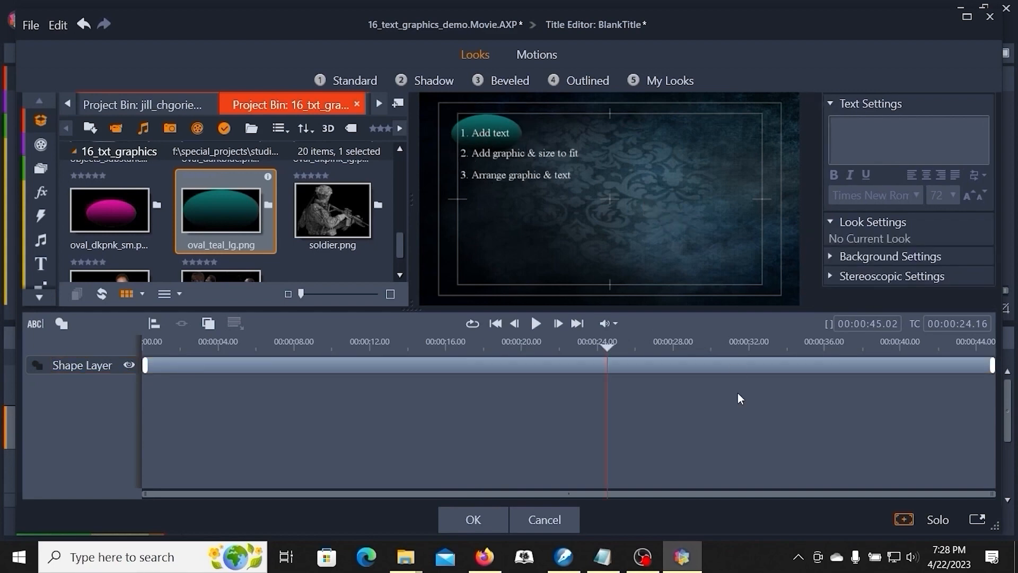
pyautogui.click(474, 520)
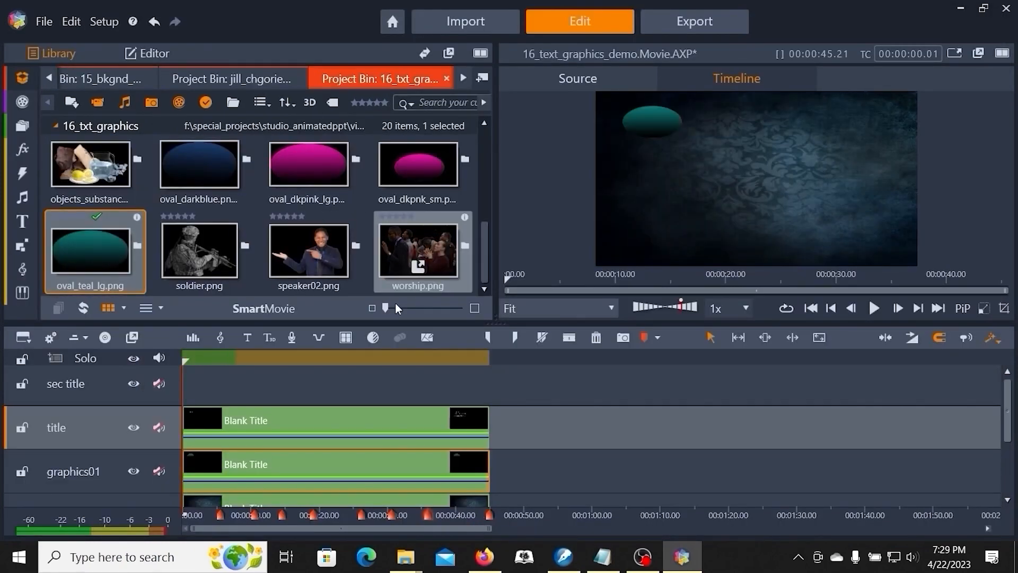
# Step: Open the title on the title track and move the "2. Add graphic & size to fit" line to the canvas's right half
pyautogui.rightClick(338, 425)
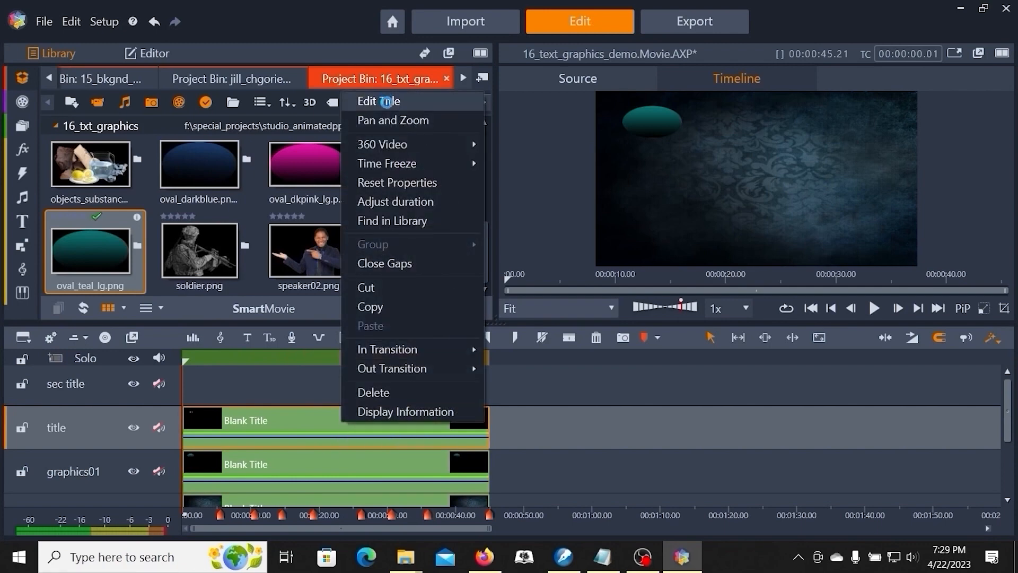
pyautogui.click(388, 100)
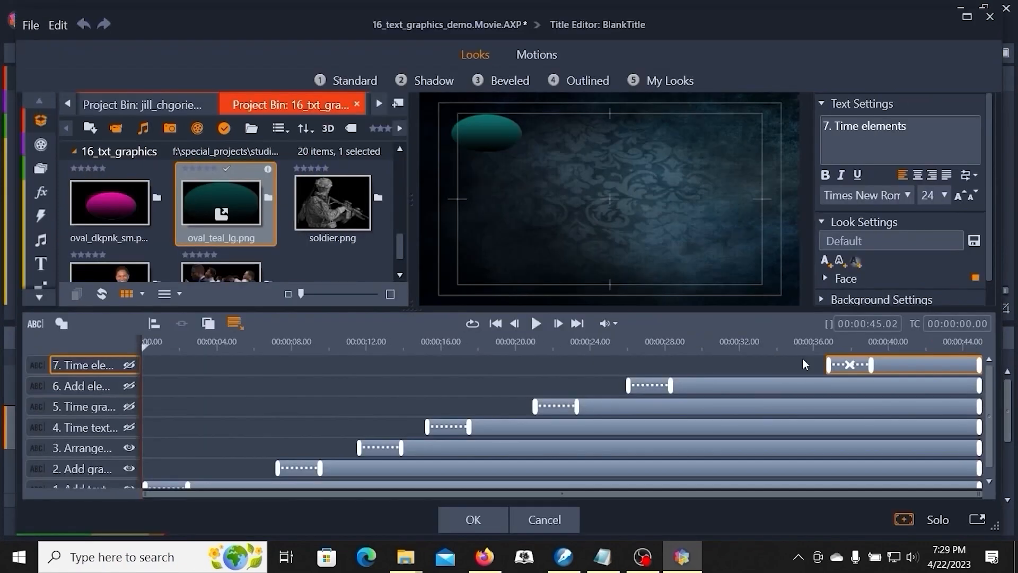
pyautogui.click(869, 346)
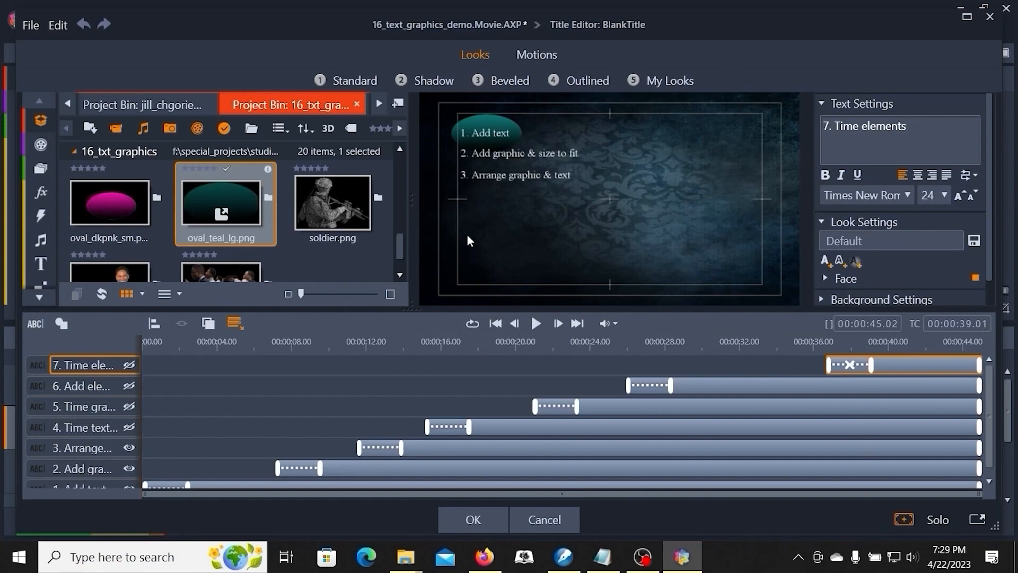
pyautogui.click(534, 153)
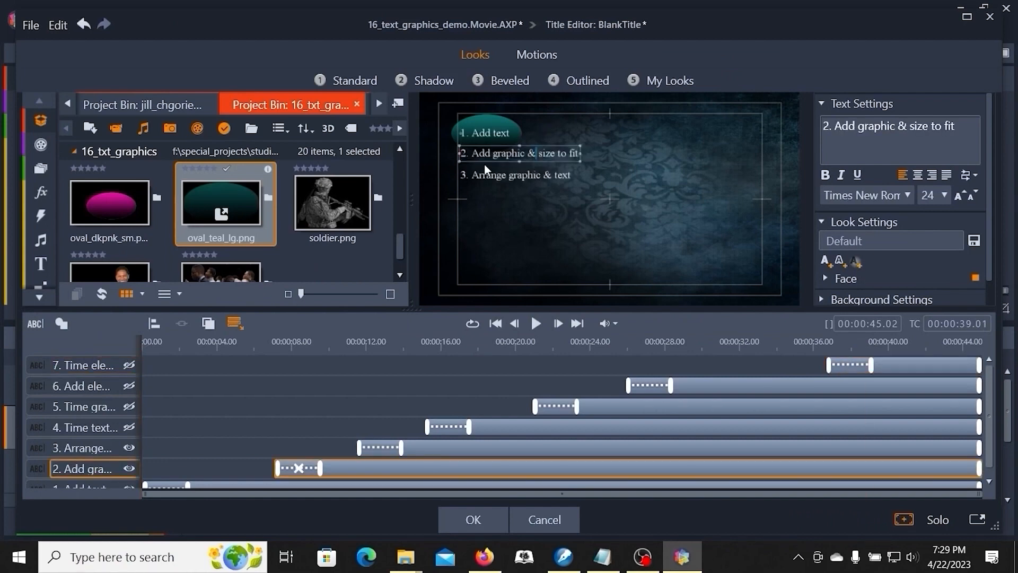
pyautogui.moveTo(485, 162); pyautogui.dragTo(632, 172)
# Step: Move the "3. Arrange graphic & text" line below and to the right of line 2, and accept the title changes
pyautogui.click(486, 187)
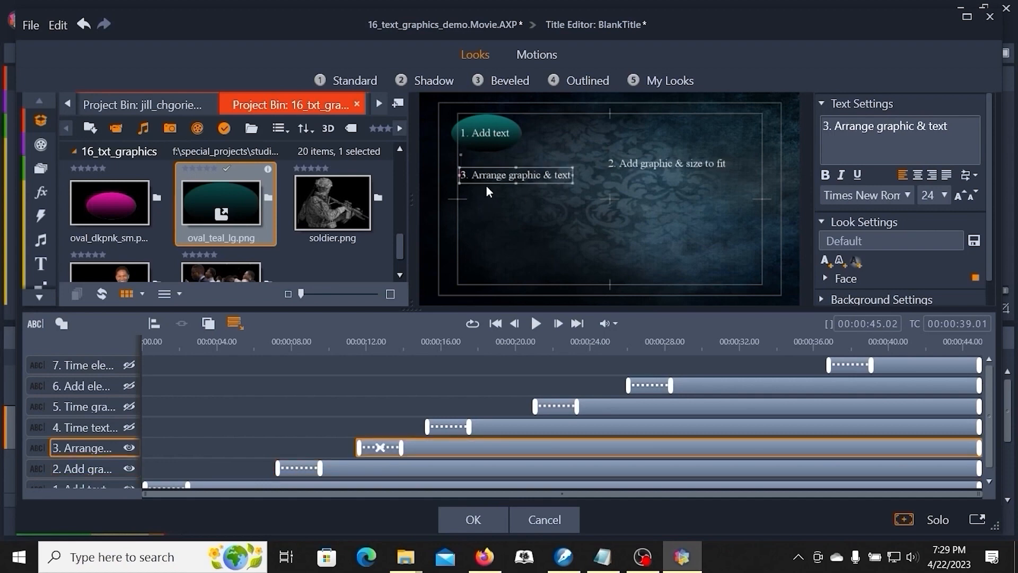
pyautogui.moveTo(486, 183); pyautogui.dragTo(673, 197)
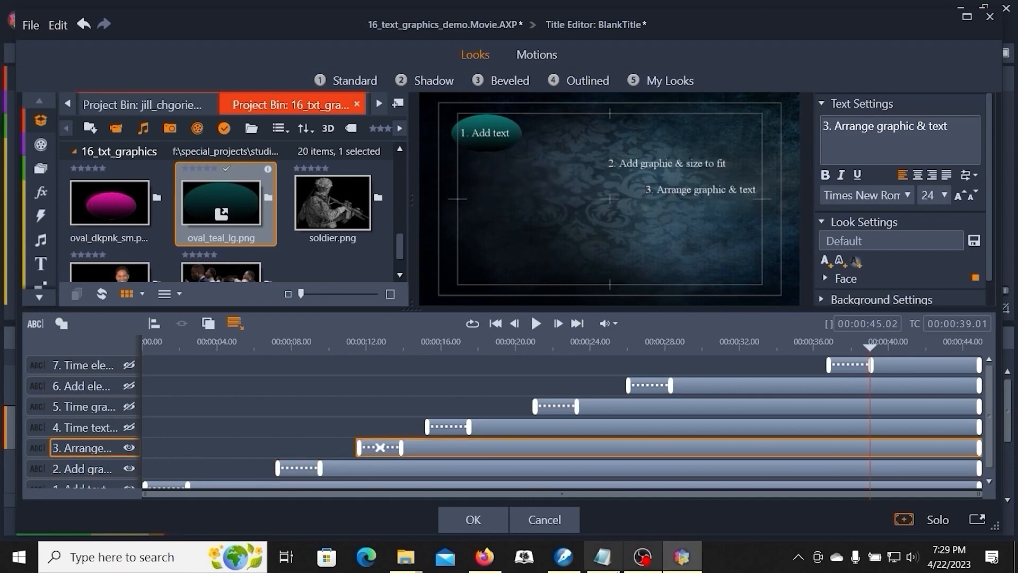
pyautogui.click(465, 527)
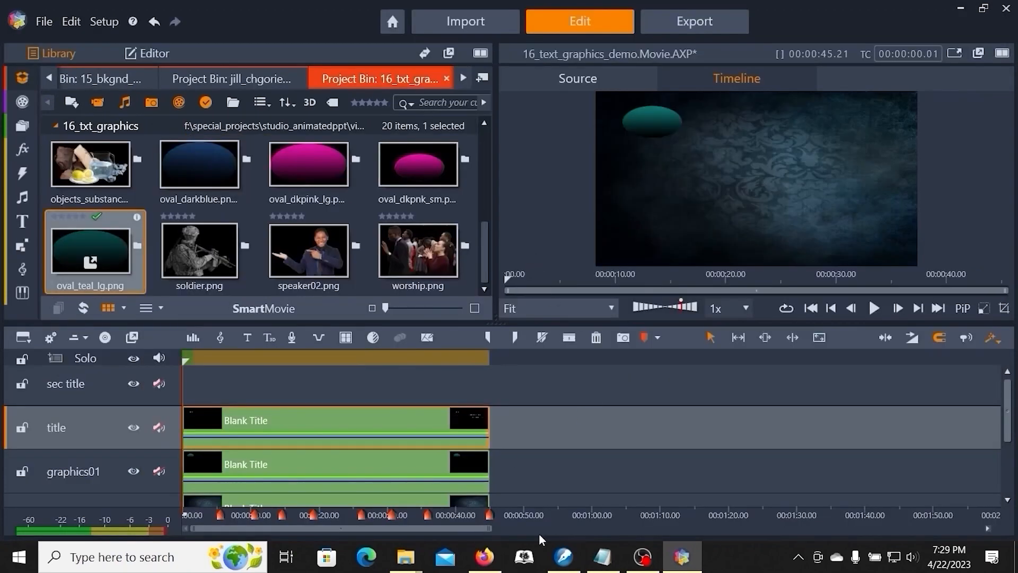
# Step: Reopen the title on the graphics01 track and add oval_dkpnk_sm.png over the "2. Add graphic & size to fit" line
pyautogui.doubleClick(292, 464)
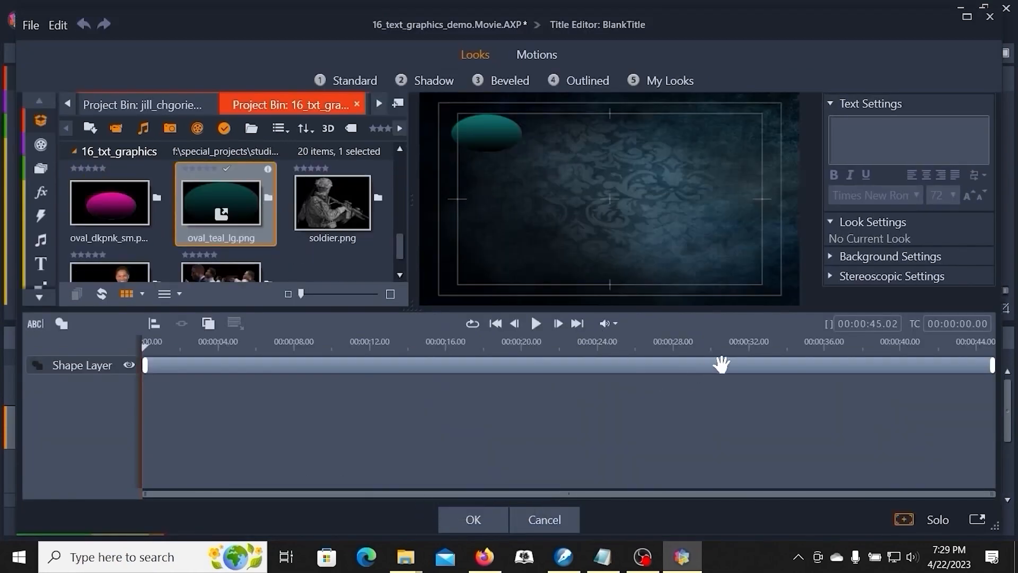
pyautogui.click(746, 343)
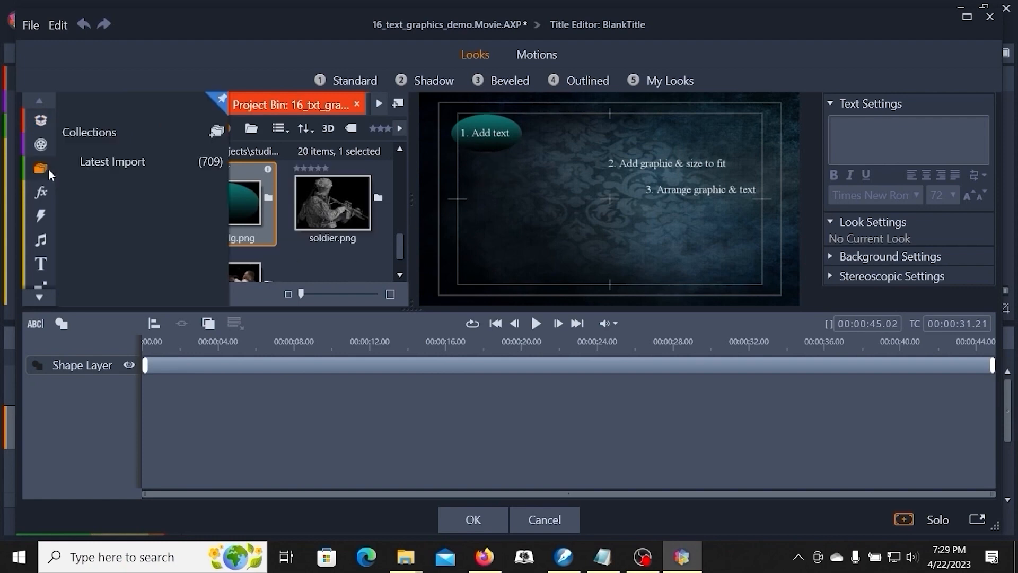
pyautogui.moveTo(107, 231); pyautogui.dragTo(642, 167)
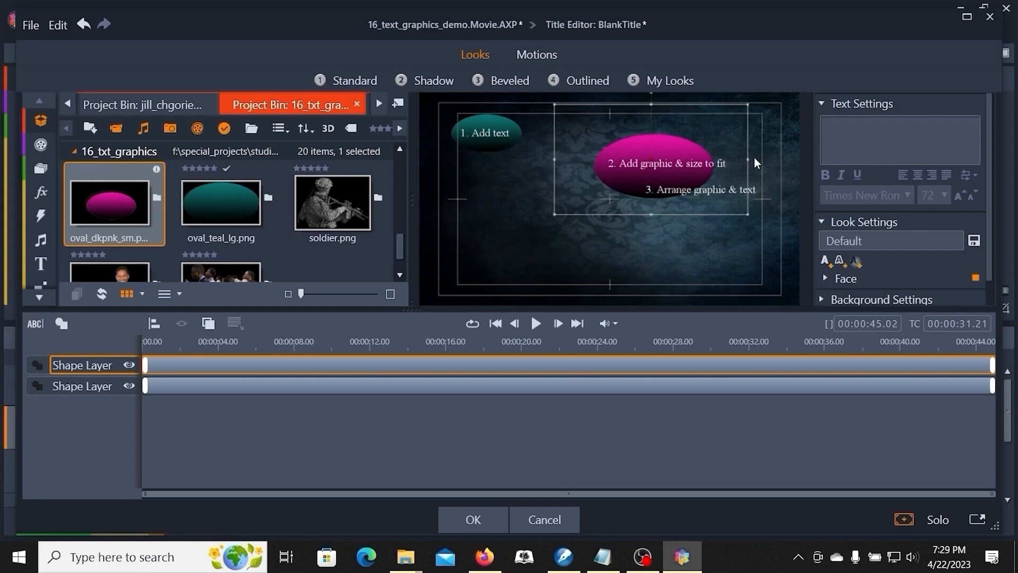
# Step: Widen and flatten the pink oval and center it behind the "2. Add graphic & size to fit" line
pyautogui.moveTo(748, 159); pyautogui.dragTo(764, 159)
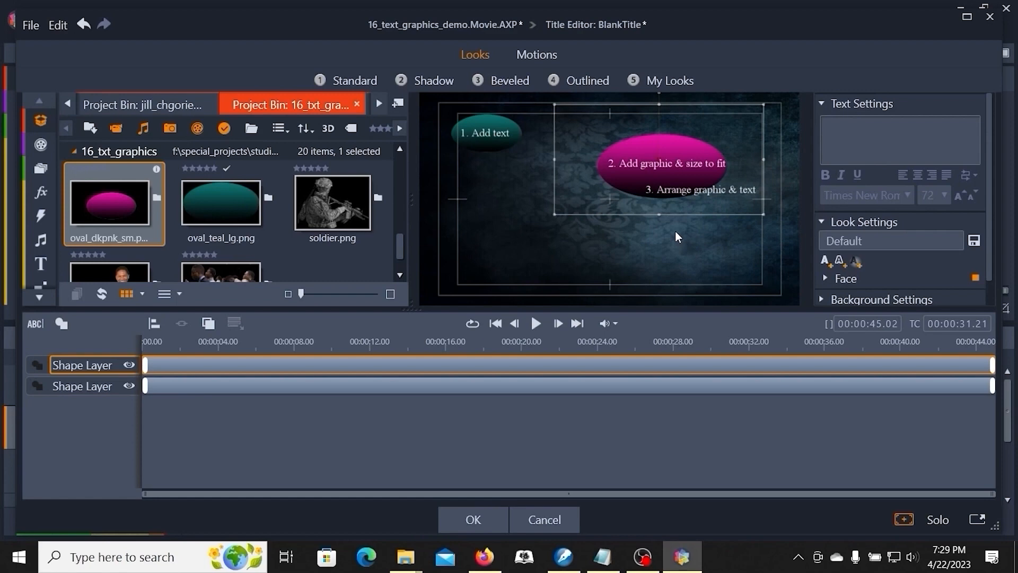
pyautogui.moveTo(660, 215); pyautogui.dragTo(661, 201)
pyautogui.moveTo(666, 144); pyautogui.dragTo(670, 148)
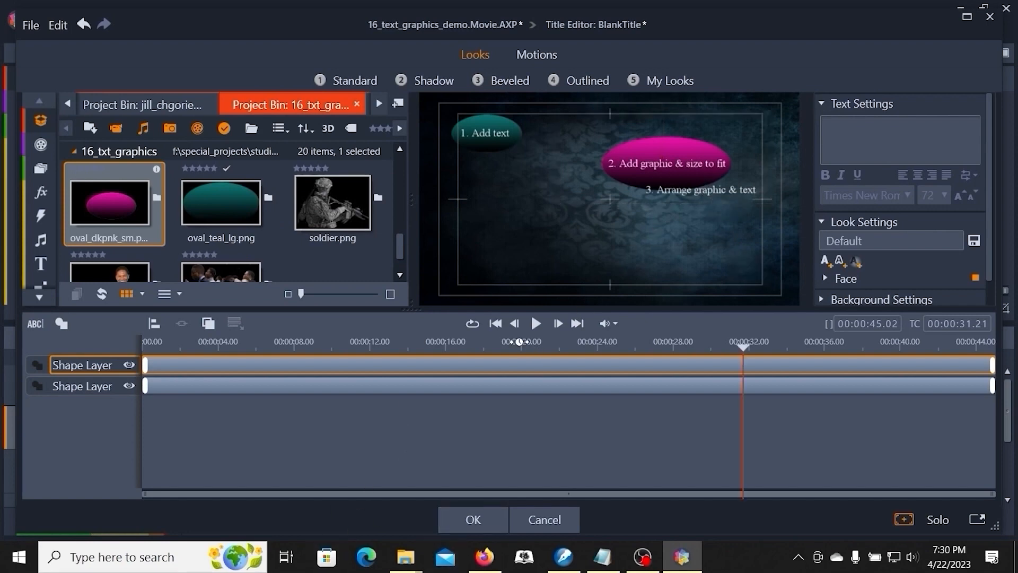
# Step: Add oval_darkblue.png to the graphics title, shrink it in the canvas's lower left area, and accept the title changes
pyautogui.click(524, 282)
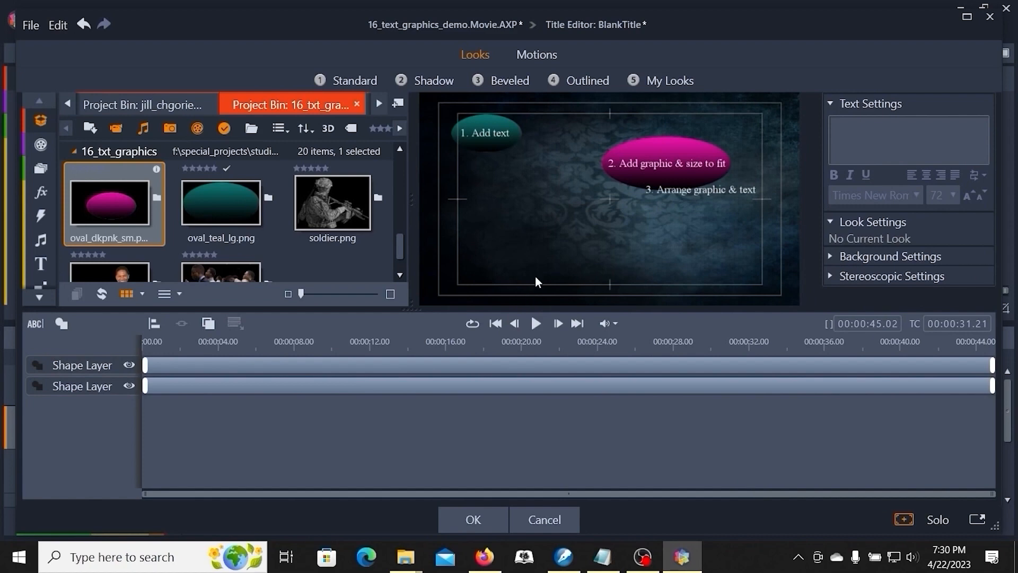
pyautogui.moveTo(399, 250); pyautogui.dragTo(405, 229)
pyautogui.moveTo(220, 202); pyautogui.dragTo(571, 222)
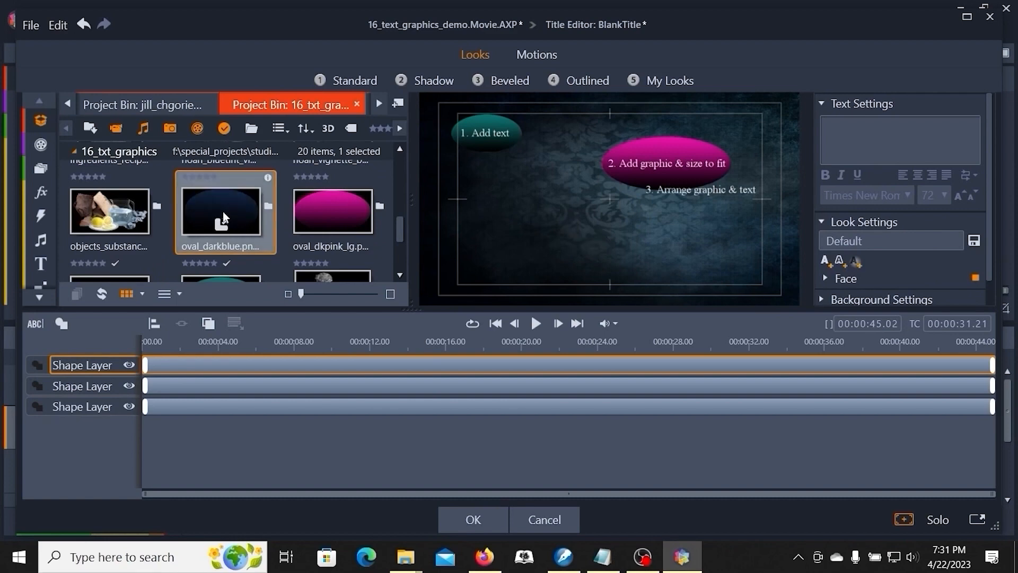
pyautogui.moveTo(230, 206); pyautogui.dragTo(532, 207)
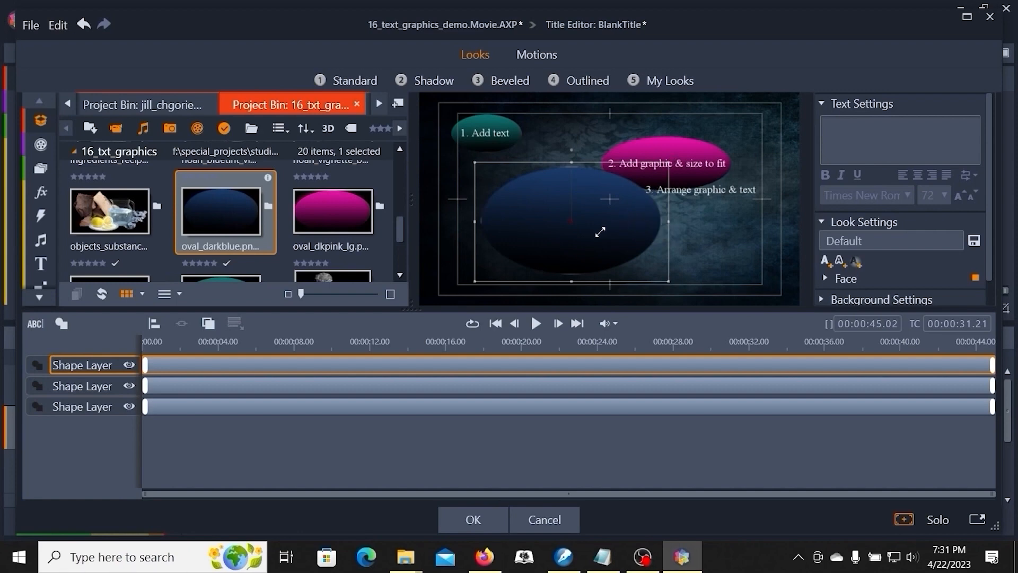
pyautogui.moveTo(594, 235); pyautogui.dragTo(608, 230)
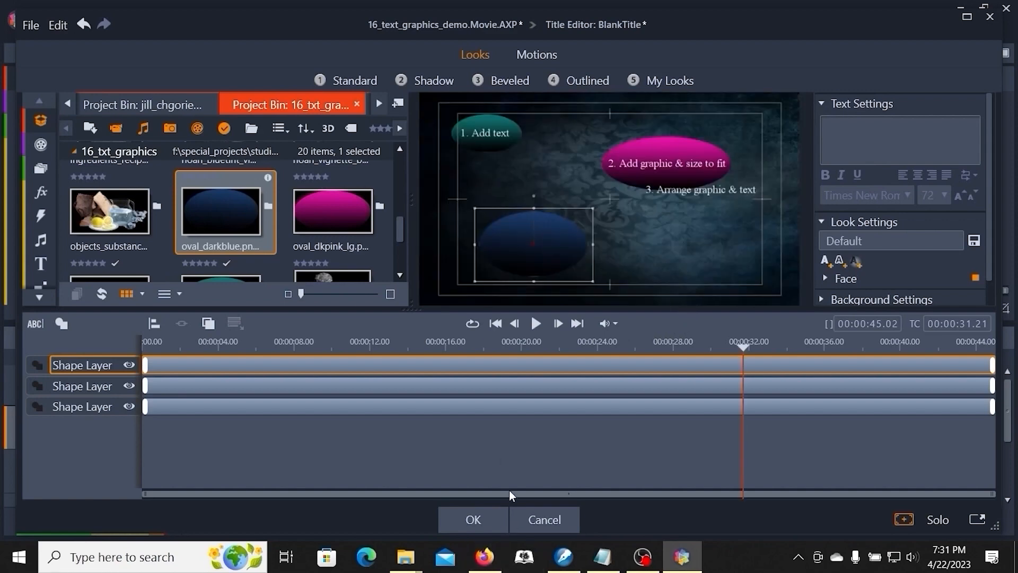
pyautogui.click(474, 525)
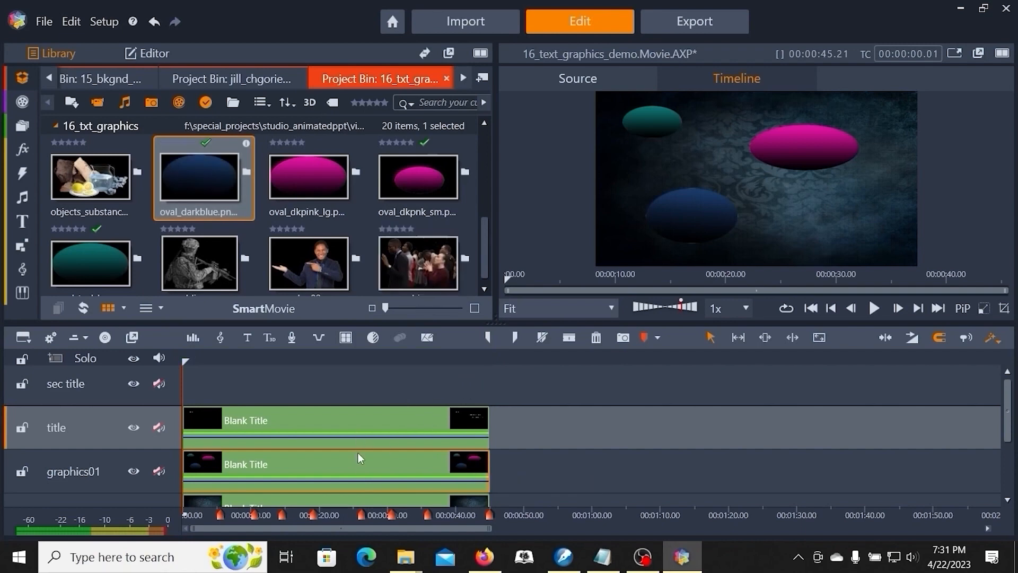
# Step: Reopen the title on the graphics01 track, move the dark blue oval over the "3. Arrange graphic & text" line, and widen and flatten it to fit
pyautogui.rightClick(335, 467)
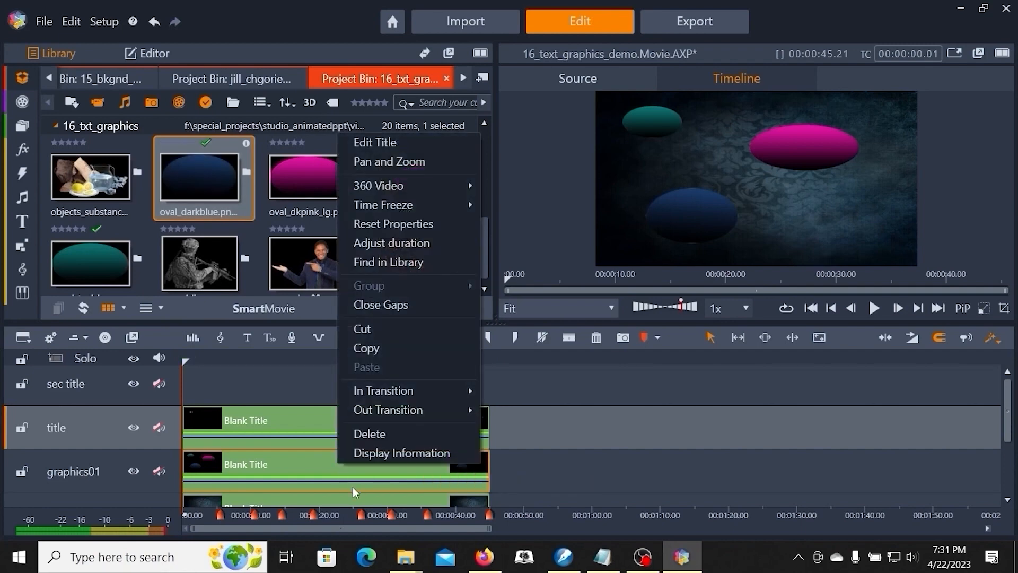
pyautogui.click(389, 143)
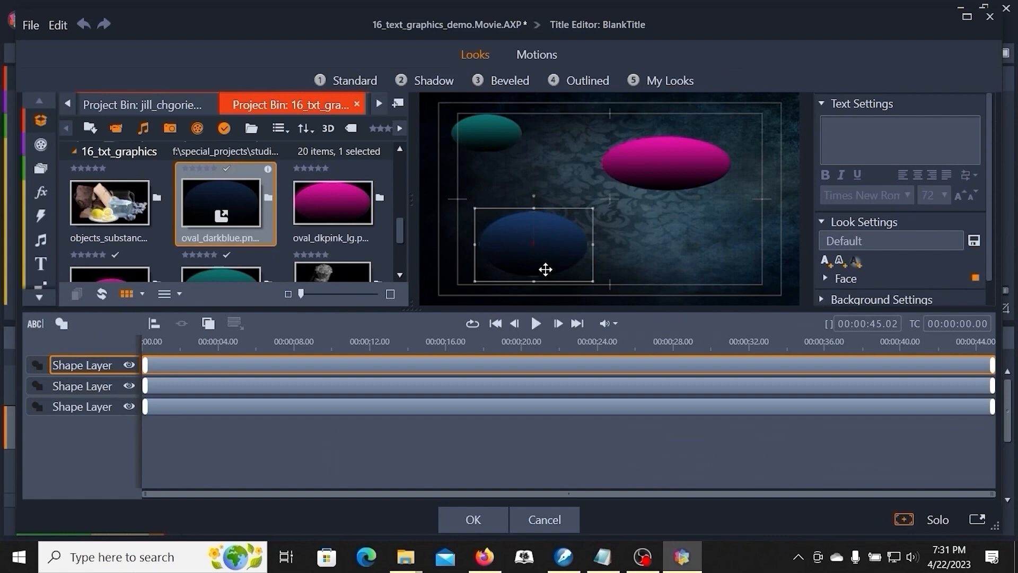
pyautogui.click(779, 343)
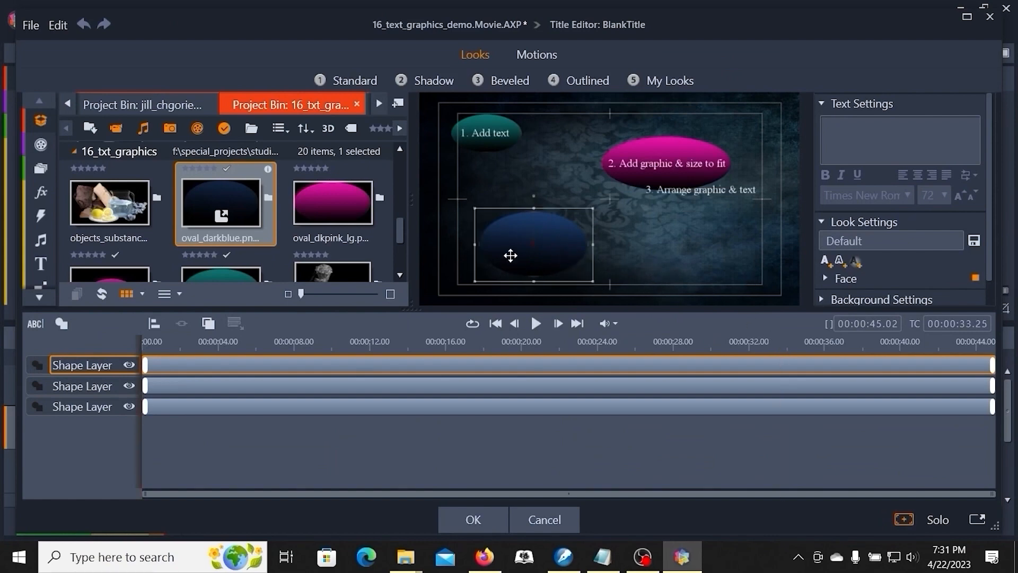
pyautogui.moveTo(528, 237); pyautogui.dragTo(696, 189)
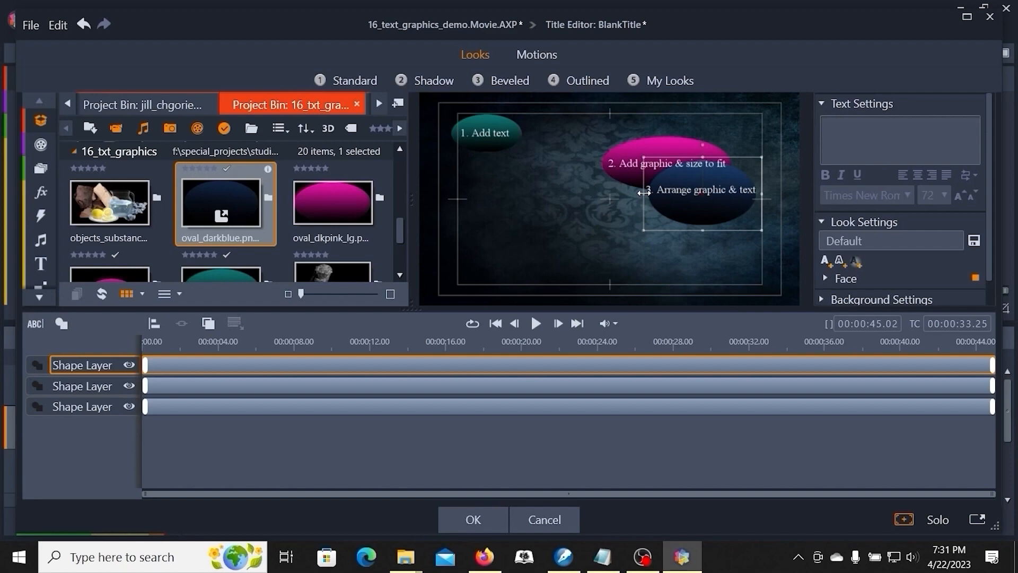
pyautogui.moveTo(643, 192); pyautogui.dragTo(628, 190)
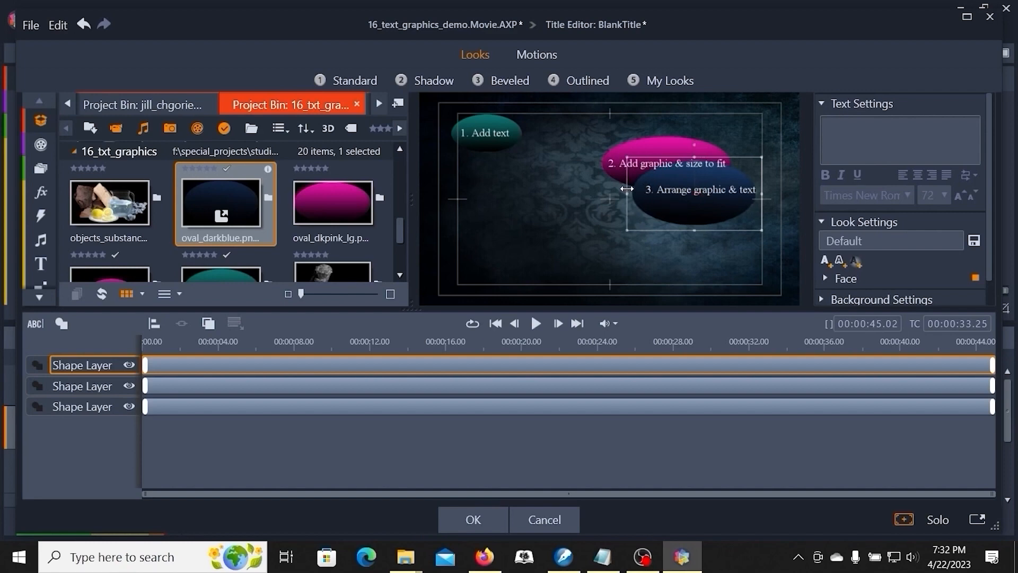
pyautogui.moveTo(762, 192); pyautogui.dragTo(772, 191)
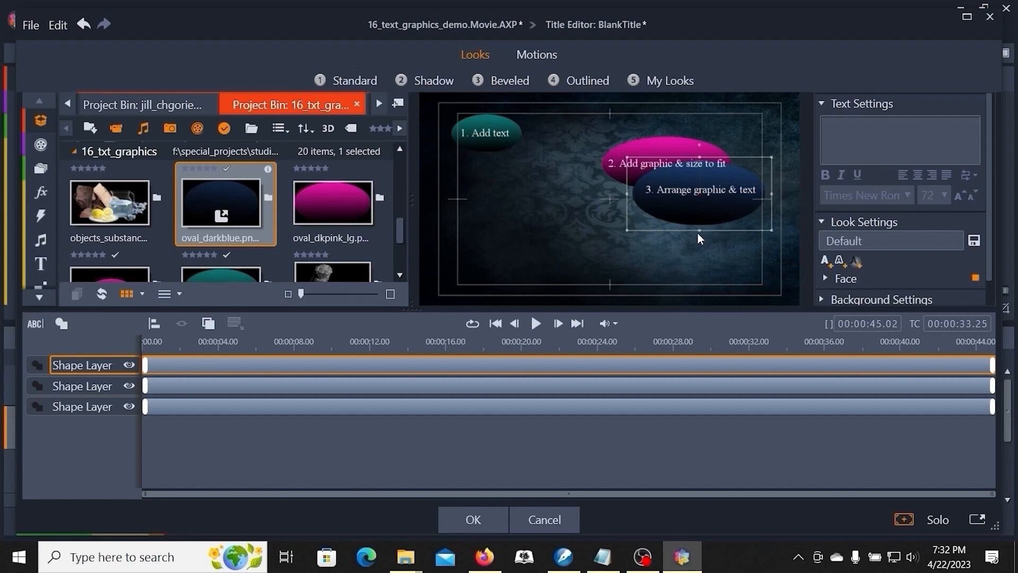
pyautogui.moveTo(698, 231); pyautogui.dragTo(697, 220)
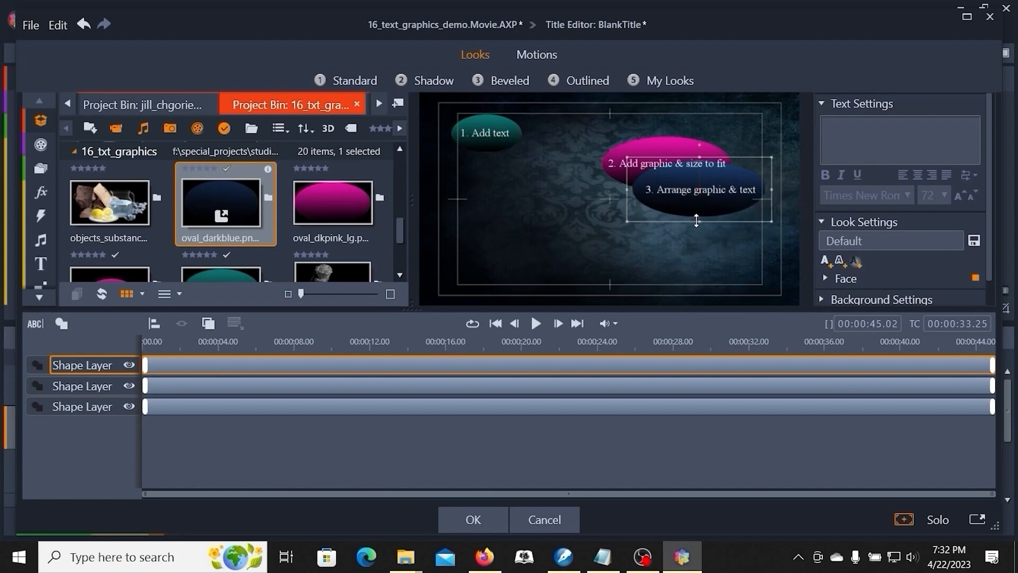
# Step: Move the dark blue oval to the canvas's left half below the teal oval and accept the title changes
pyautogui.moveTo(696, 216); pyautogui.dragTo(524, 230)
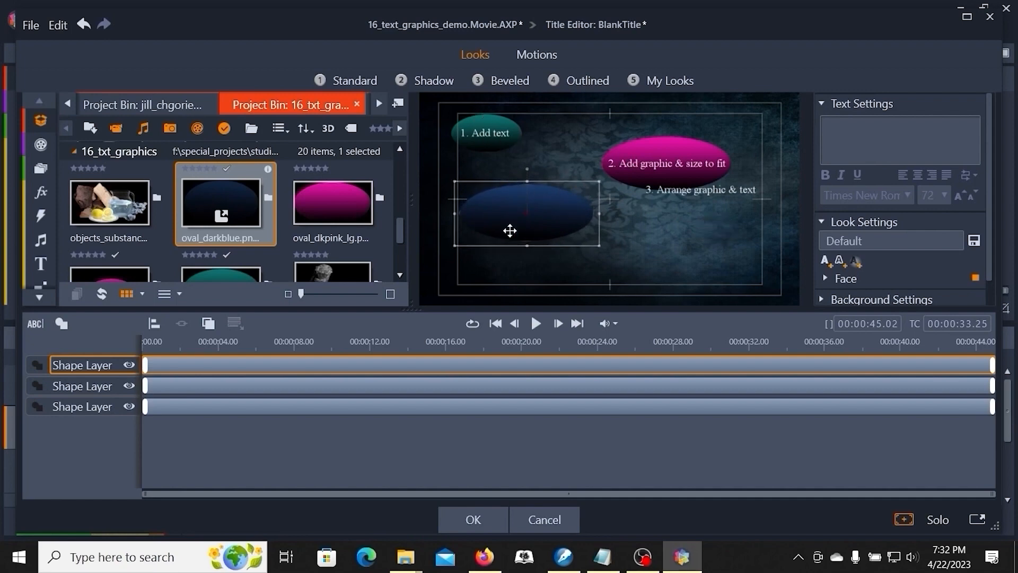
pyautogui.click(475, 524)
pyautogui.click(478, 523)
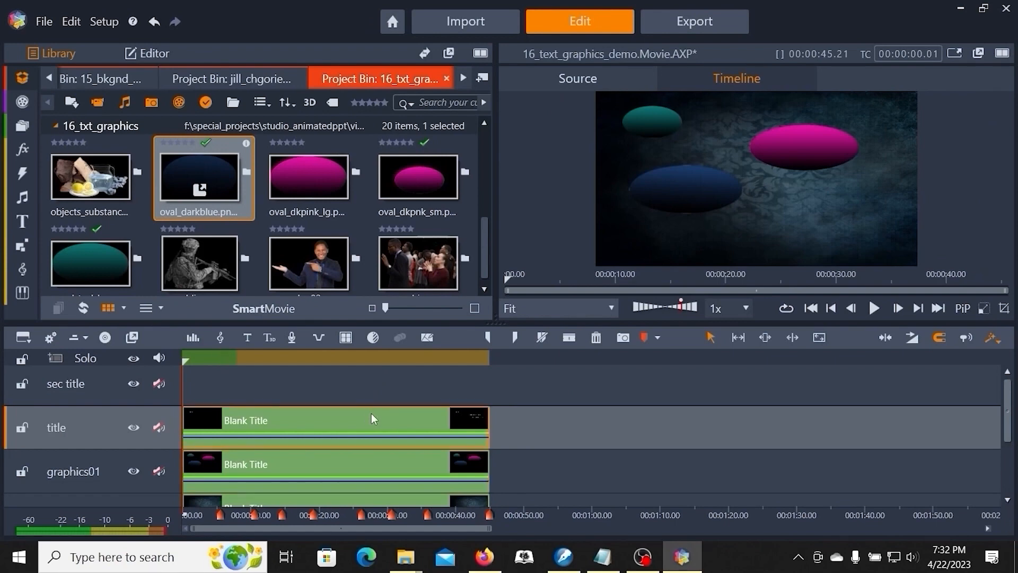
# Step: Open the title on the title track and move the "3. Arrange graphic & text" line onto the center of the dark blue oval
pyautogui.rightClick(371, 413)
pyautogui.click(419, 90)
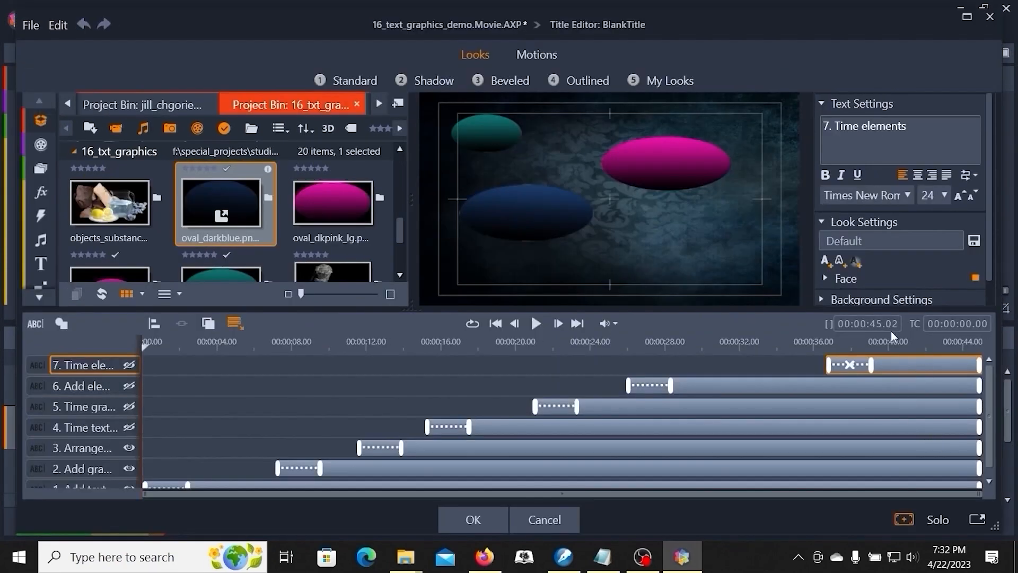
pyautogui.click(890, 346)
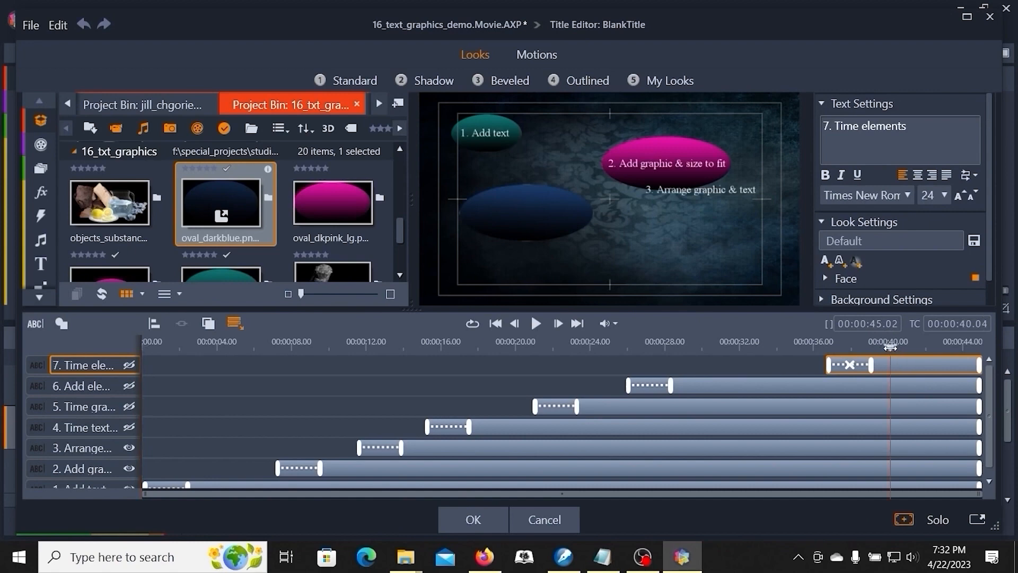
pyautogui.click(701, 192)
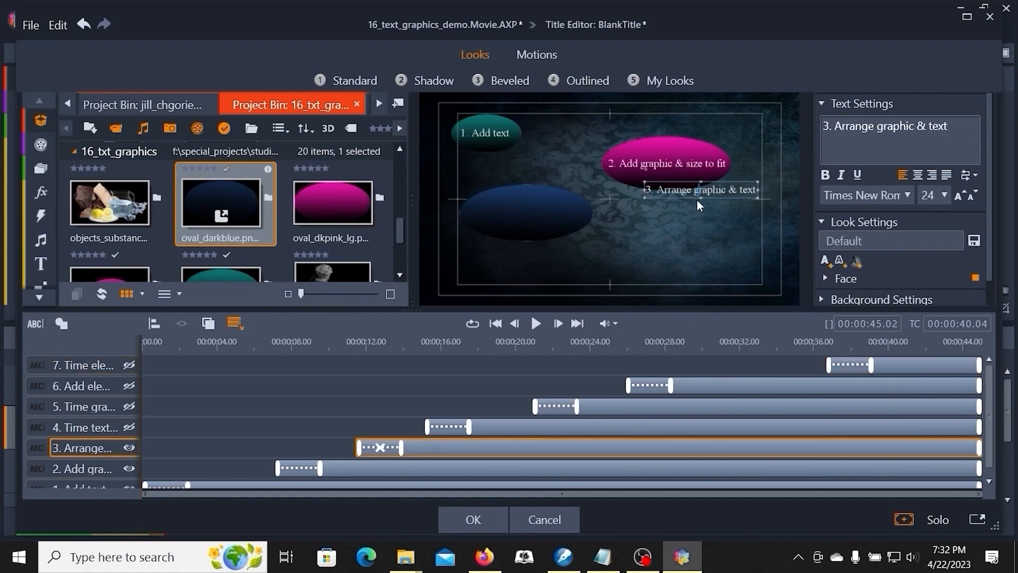
pyautogui.moveTo(699, 206); pyautogui.dragTo(676, 214)
pyautogui.moveTo(589, 255); pyautogui.dragTo(524, 219)
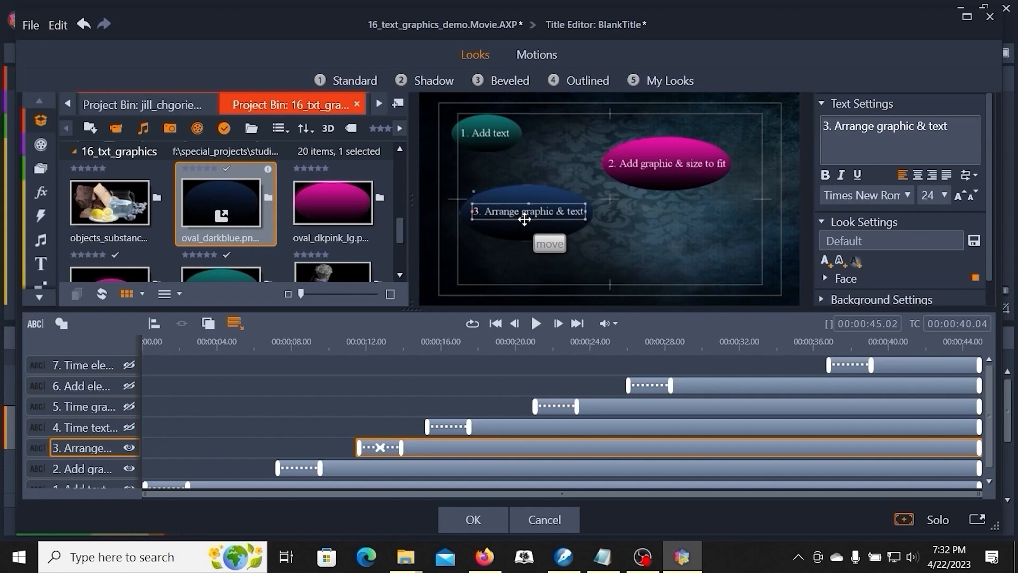
# Step: Delete the "&" from the "3. Arrange graphic & text" line and accept the title changes
pyautogui.click(560, 212)
pyautogui.press('Delete')
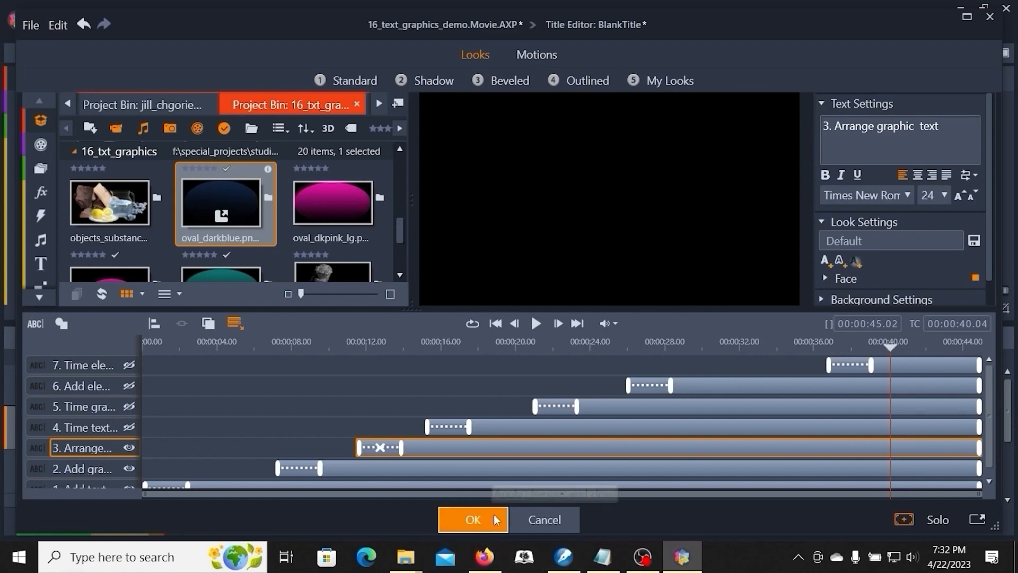
pyautogui.click(474, 520)
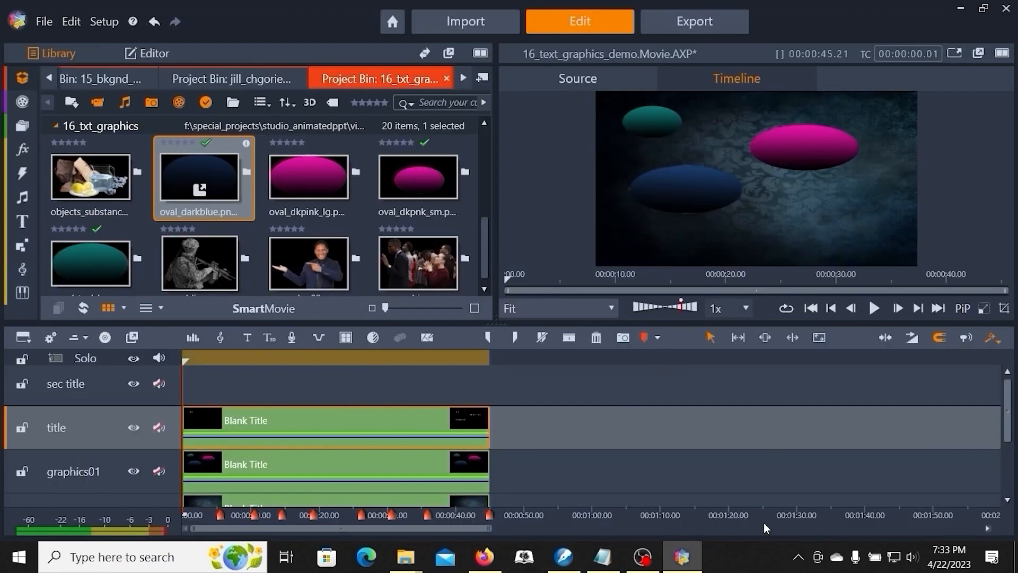
# Step: Reopen the title on the title track, change line 3 to "3. Arrange graphic- text", and nudge it within the dark blue oval
pyautogui.moveTo(366, 359); pyautogui.dragTo(401, 365)
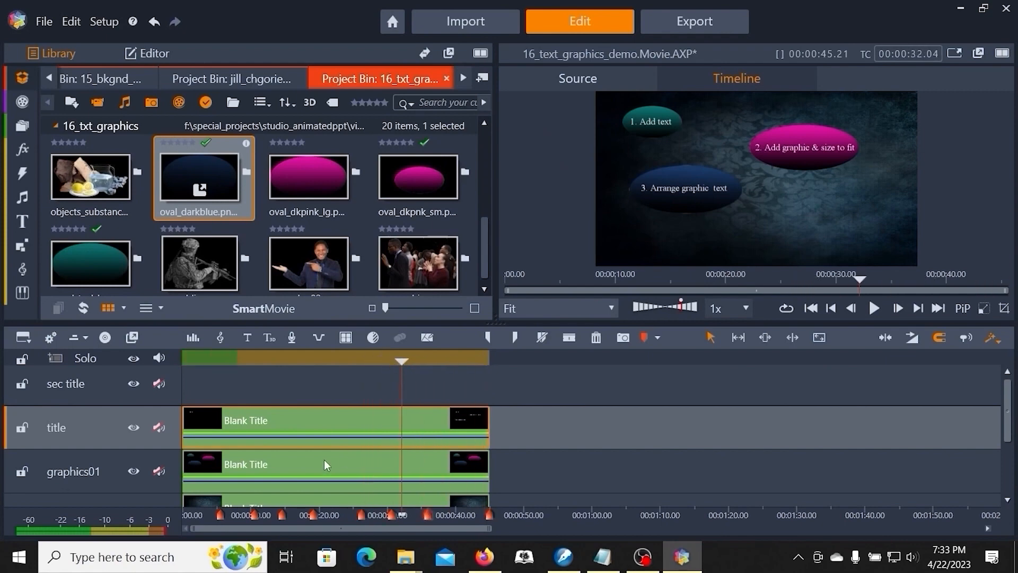
pyautogui.rightClick(346, 427)
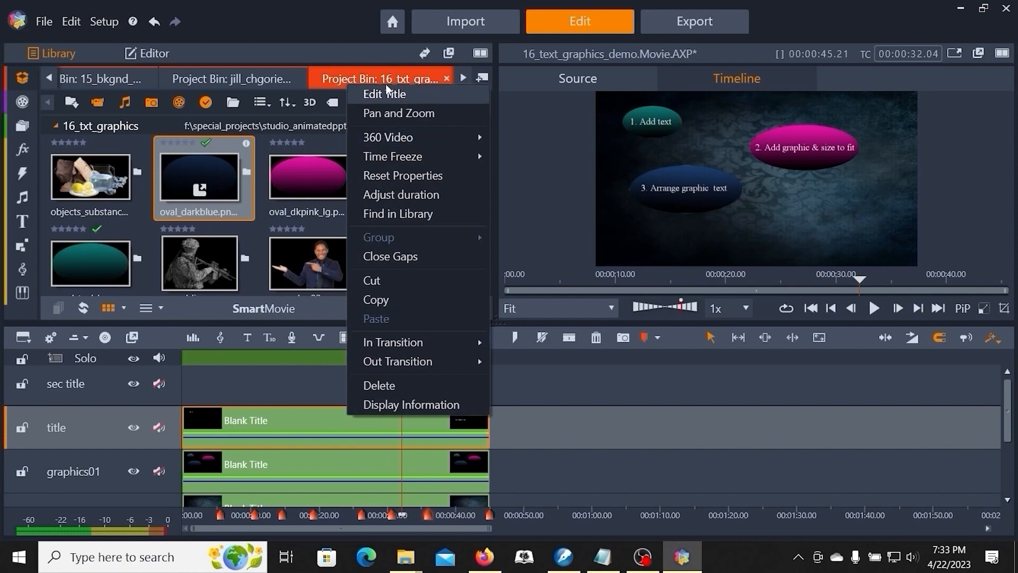
pyautogui.click(394, 96)
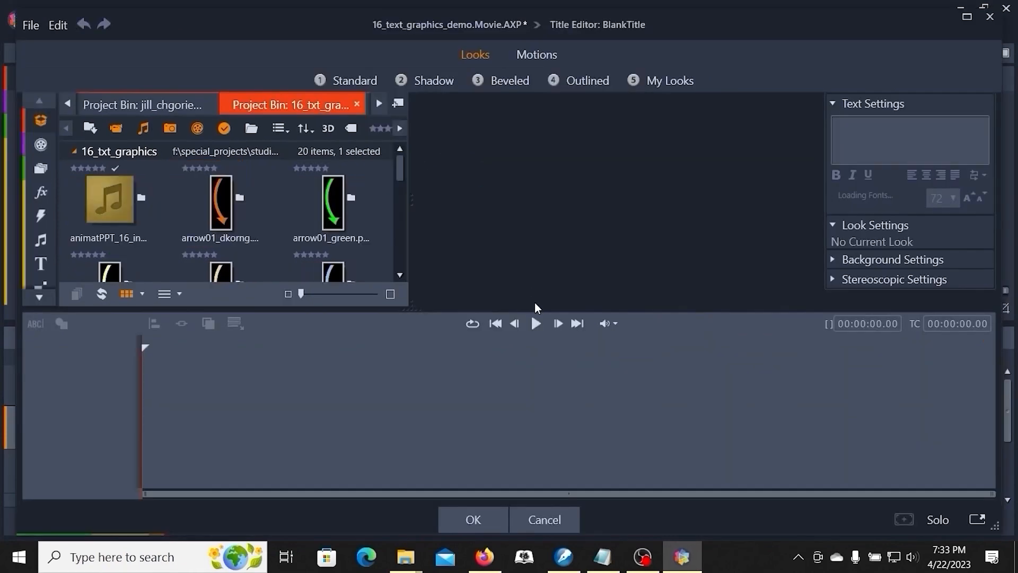
pyautogui.click(915, 347)
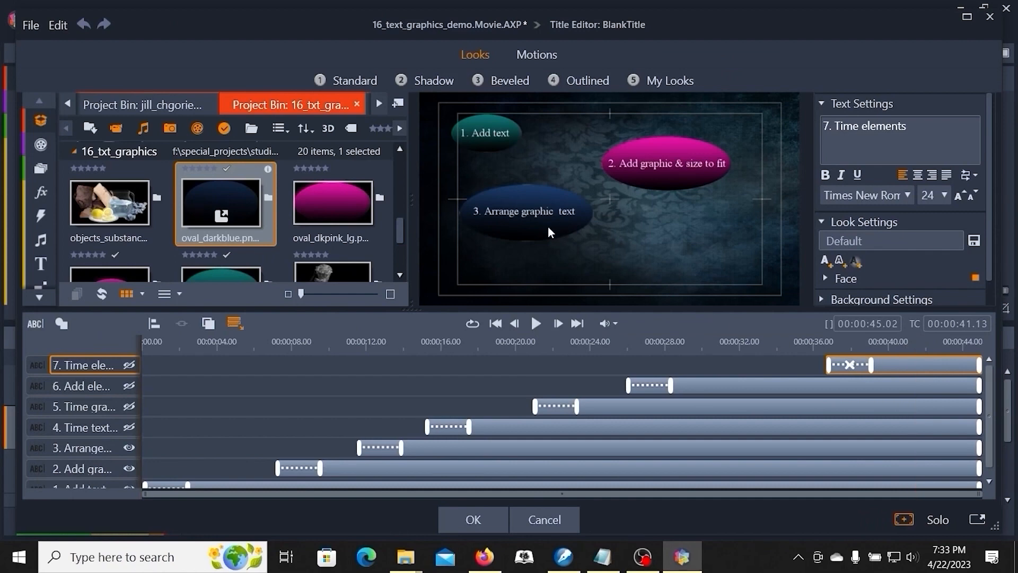
pyautogui.click(554, 212)
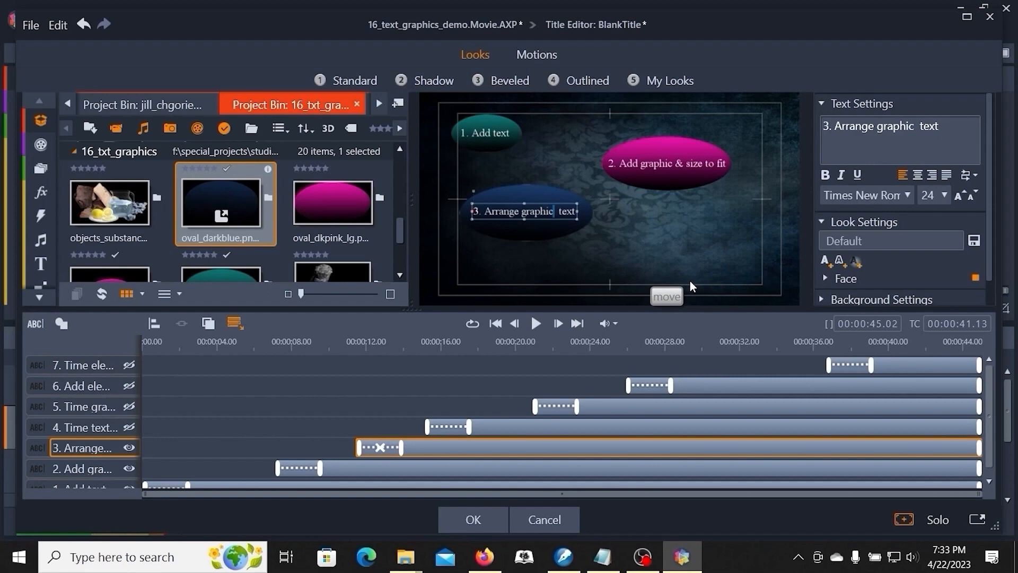
pyautogui.write('-')
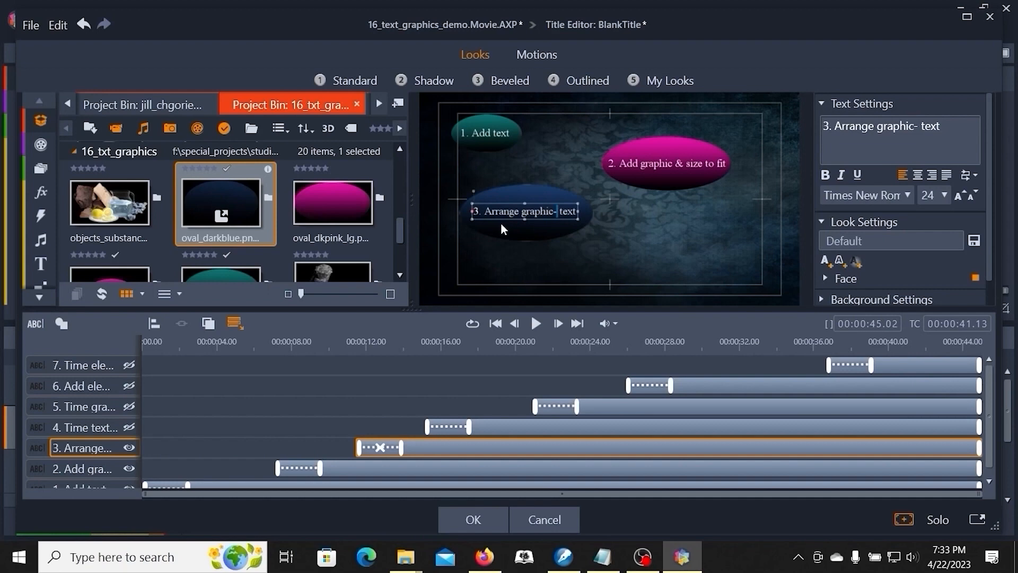
pyautogui.moveTo(508, 218)
pyautogui.mouseDown()
pyautogui.moveTo(501, 225)
pyautogui.moveTo(510, 221)
pyautogui.mouseUp()
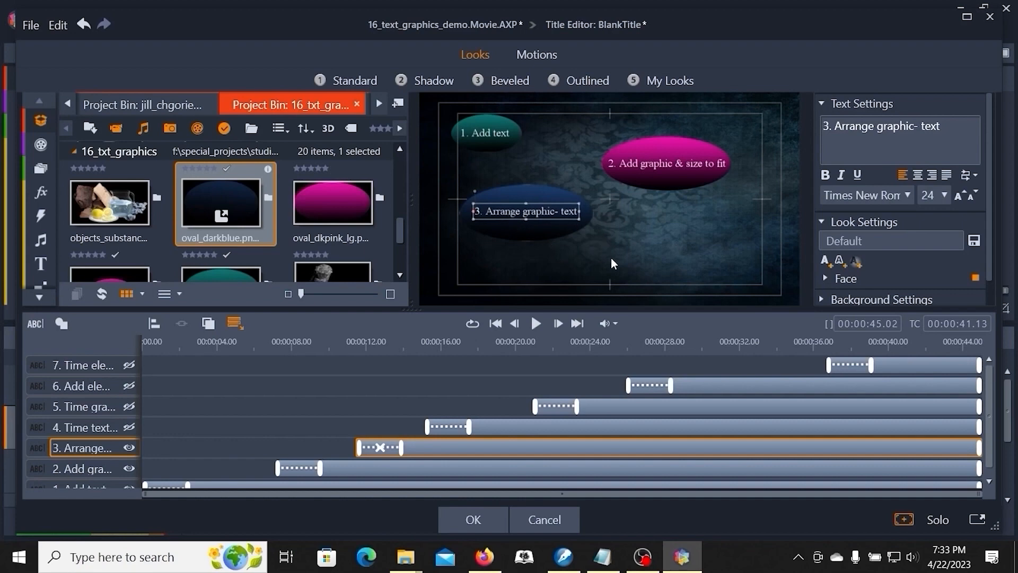
pyautogui.click(635, 253)
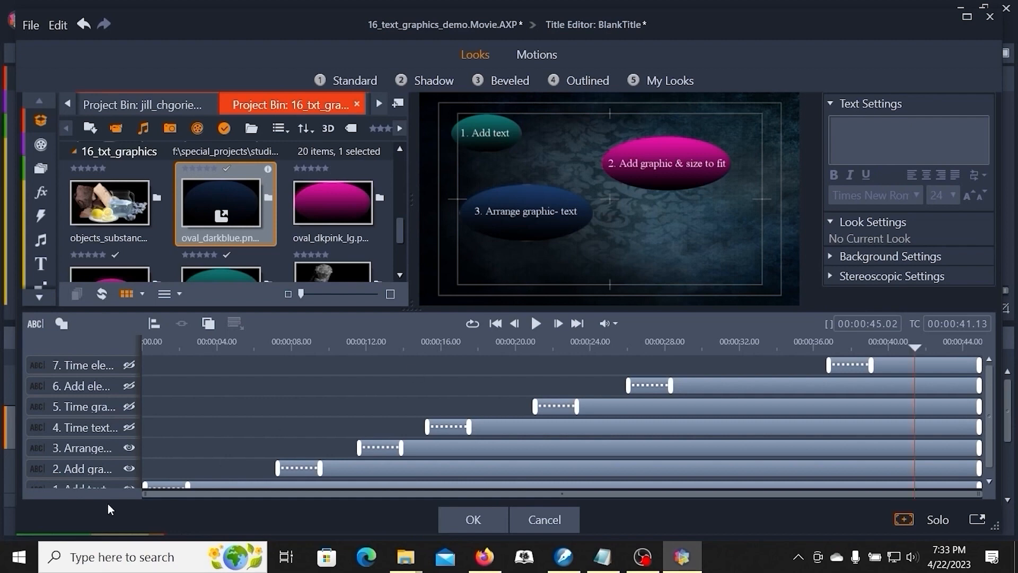
# Step: Show the "4. Time text to audio" layer, move that line to the canvas's lower right area, and accept the title changes
pyautogui.click(130, 425)
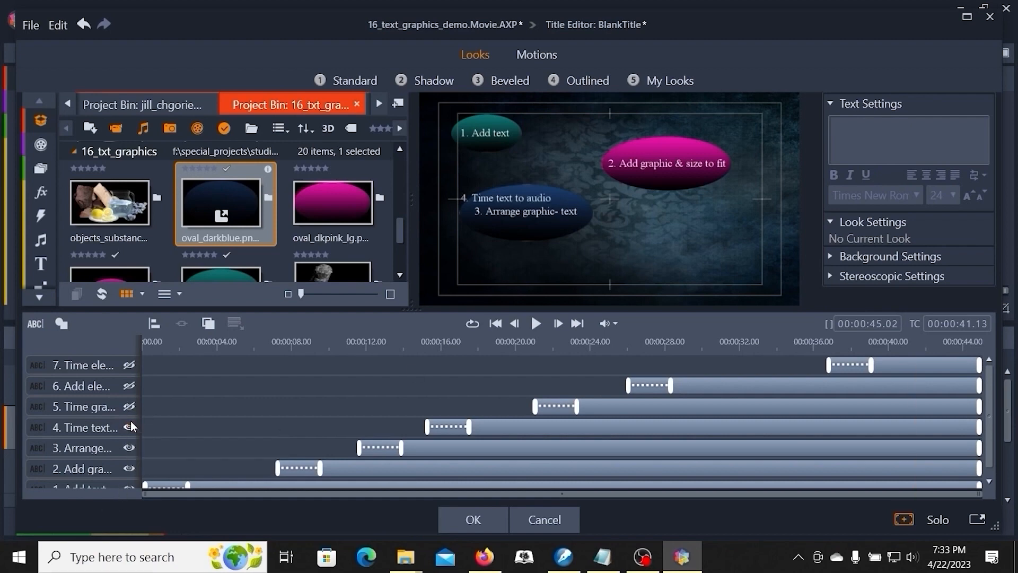
pyautogui.click(467, 199)
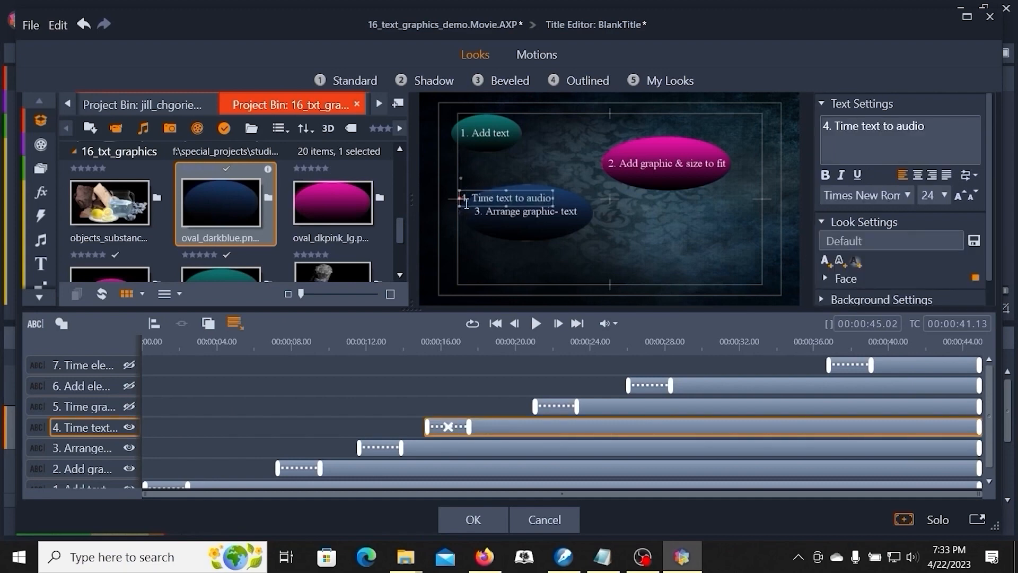
pyautogui.moveTo(465, 198); pyautogui.dragTo(667, 258)
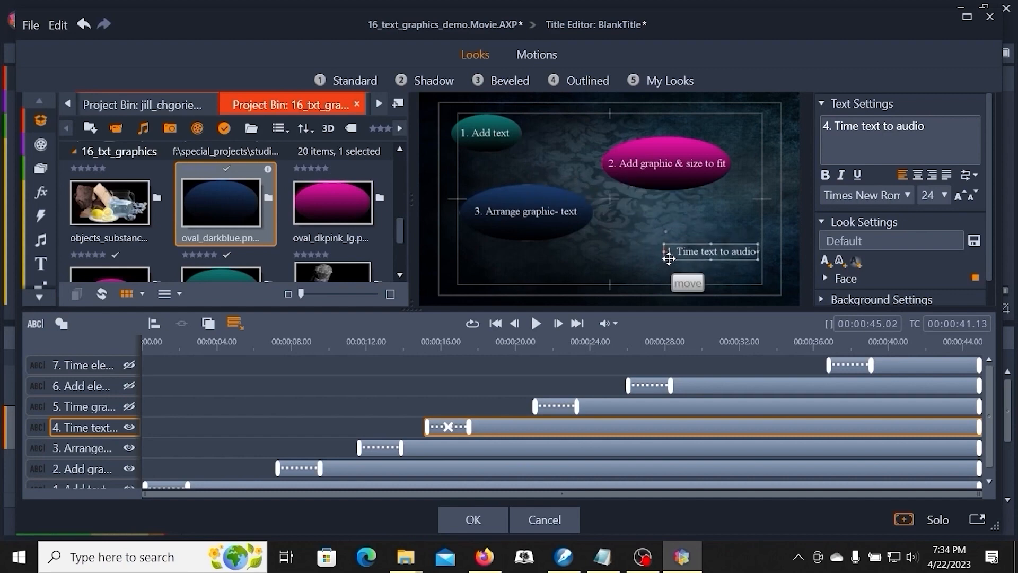
pyautogui.click(489, 518)
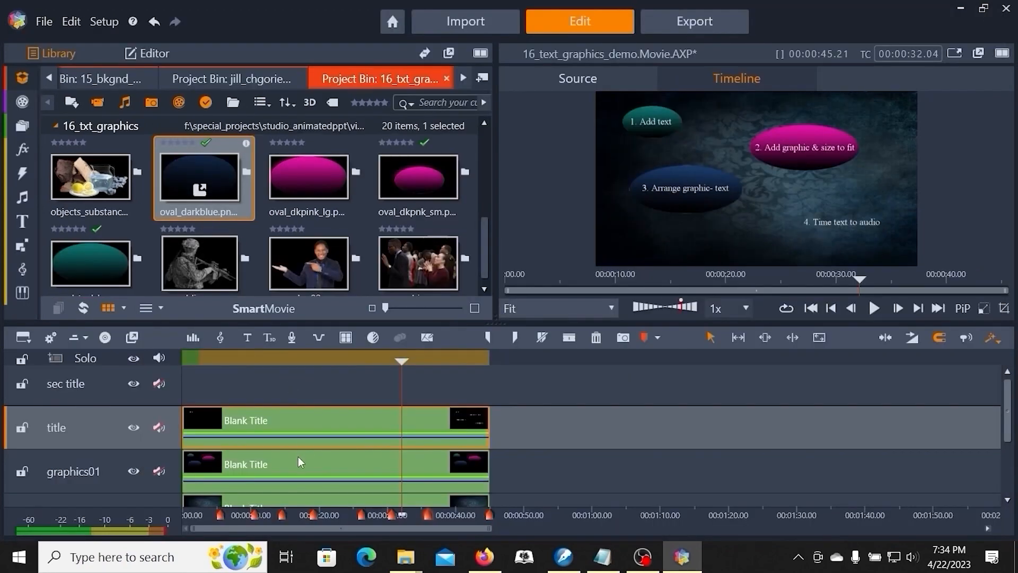
# Step: Open the title on the graphics01 track at 00:00:36.28 and place oval_teal_lg.png behind the "4. Time text to audio" line
pyautogui.rightClick(300, 453)
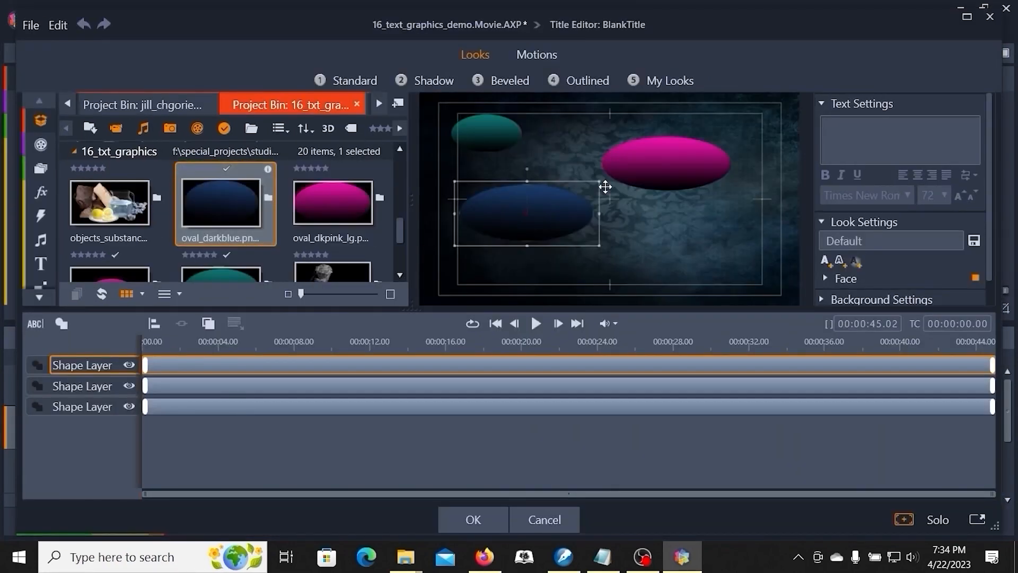
pyautogui.click(839, 351)
pyautogui.click(840, 351)
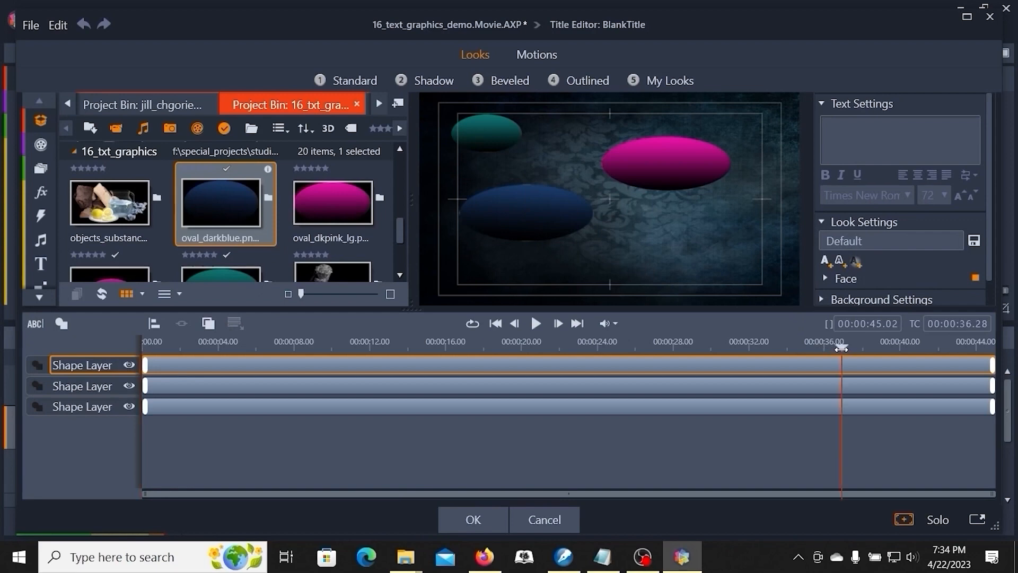
pyautogui.click(63, 323)
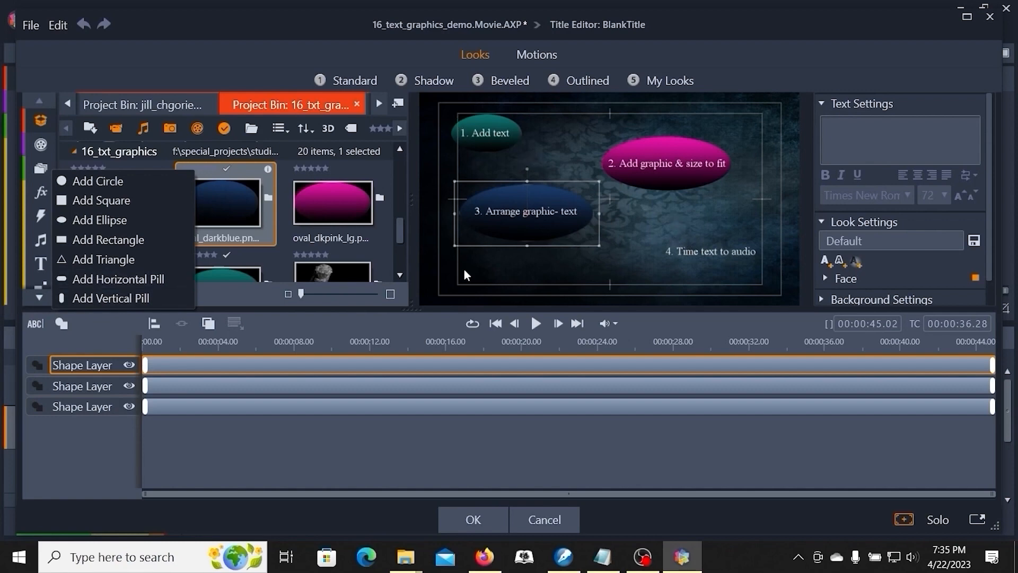
pyautogui.click(239, 272)
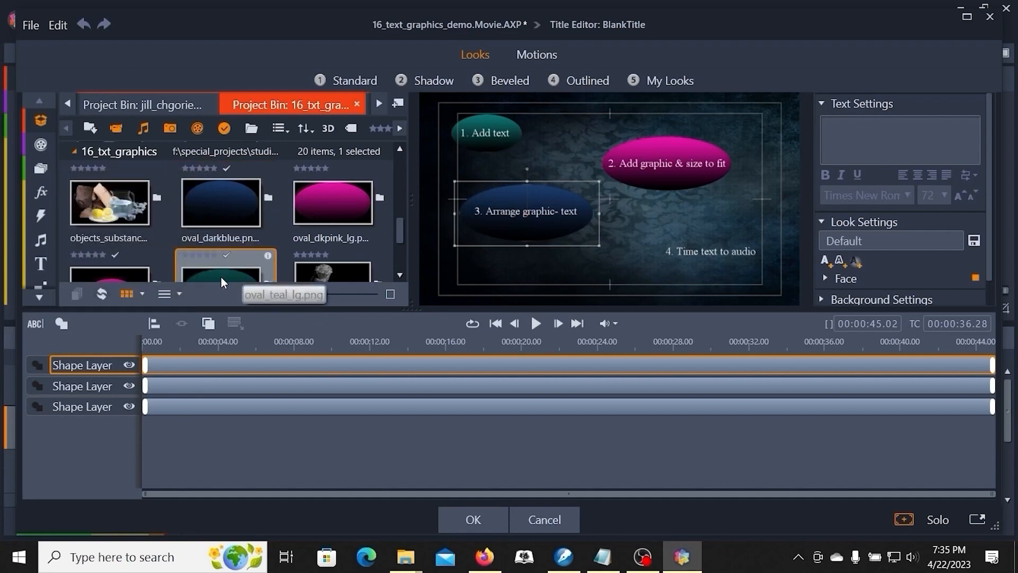
pyautogui.moveTo(222, 274); pyautogui.dragTo(701, 241)
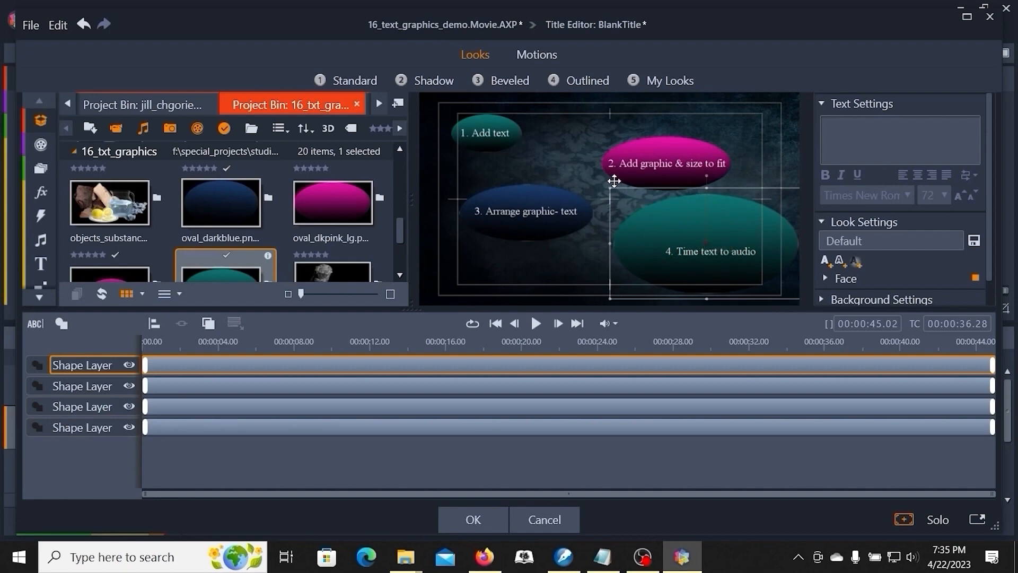
# Step: Shrink the new teal oval to fit behind the "4. Time text to audio" line and accept the title changes
pyautogui.moveTo(611, 190); pyautogui.dragTo(649, 253)
pyautogui.moveTo(757, 253); pyautogui.dragTo(769, 252)
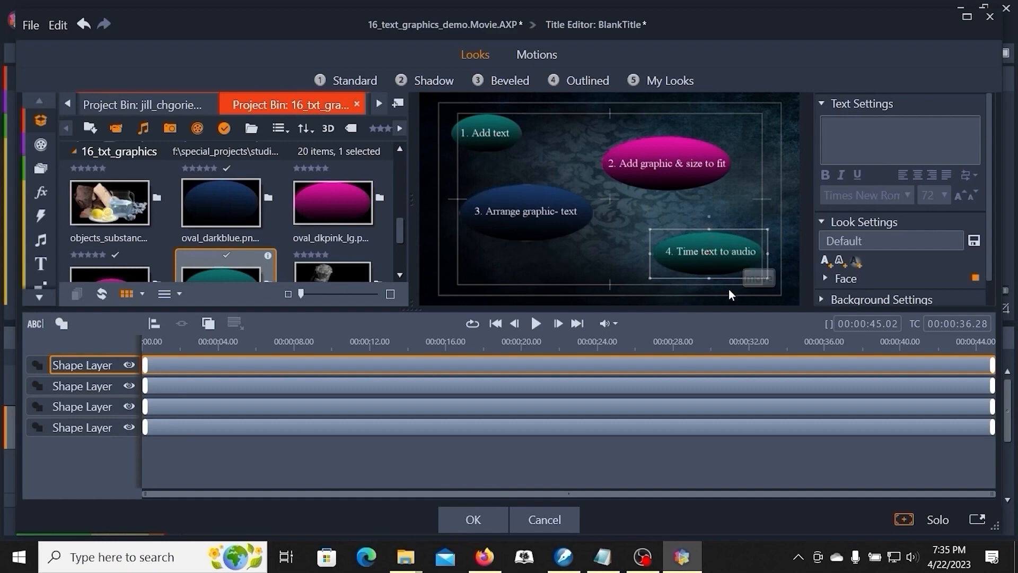
pyautogui.click(708, 223)
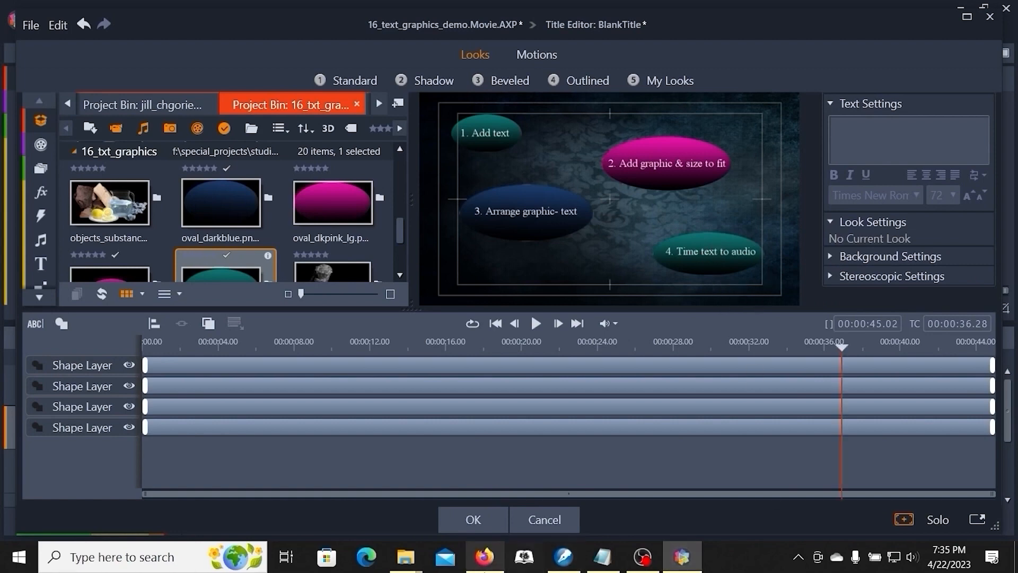
pyautogui.click(474, 519)
pyautogui.scroll(-1, 463, 163)
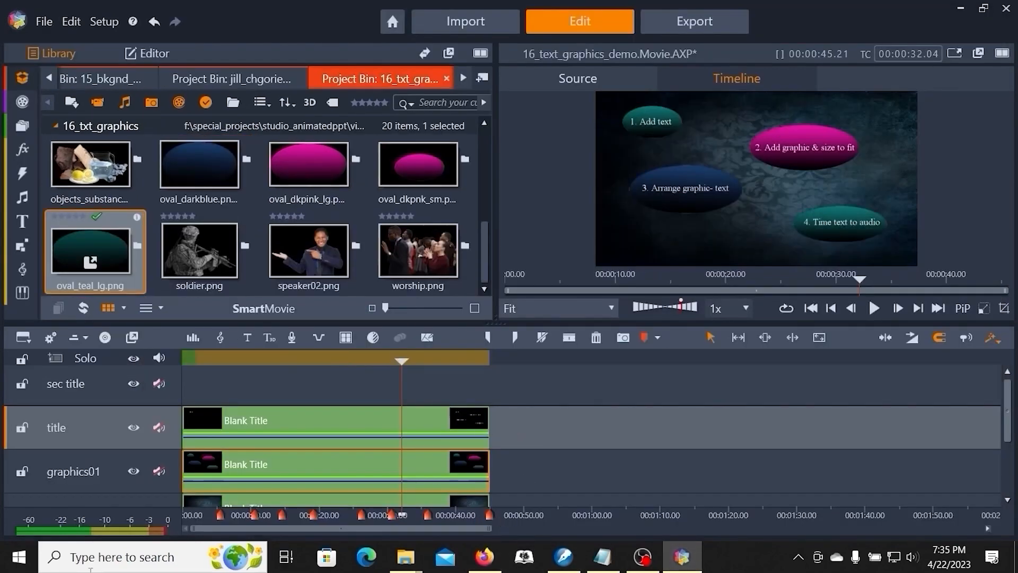
# Step: Try to open the title on the title track for editing
pyautogui.rightClick(334, 423)
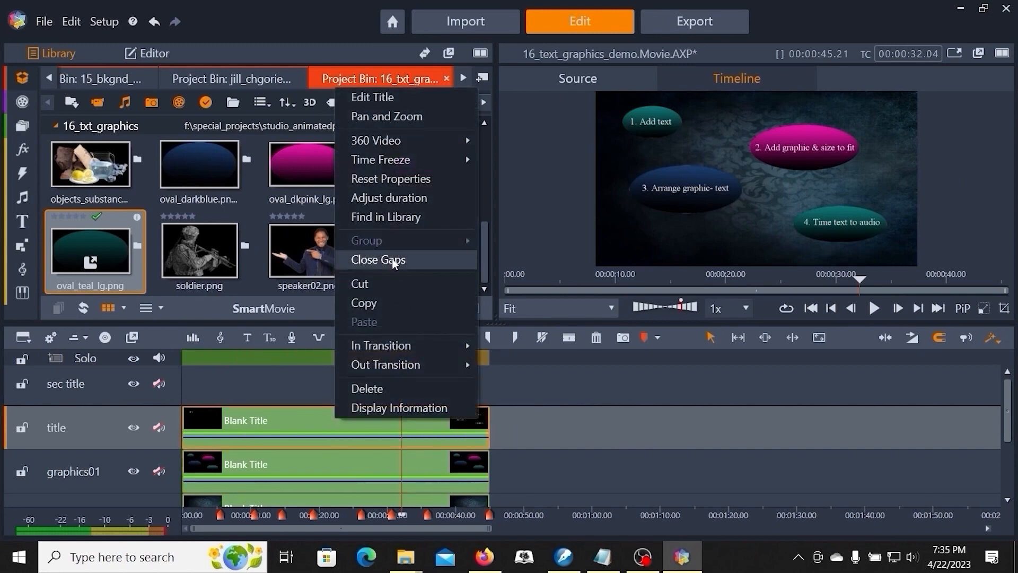
pyautogui.click(390, 100)
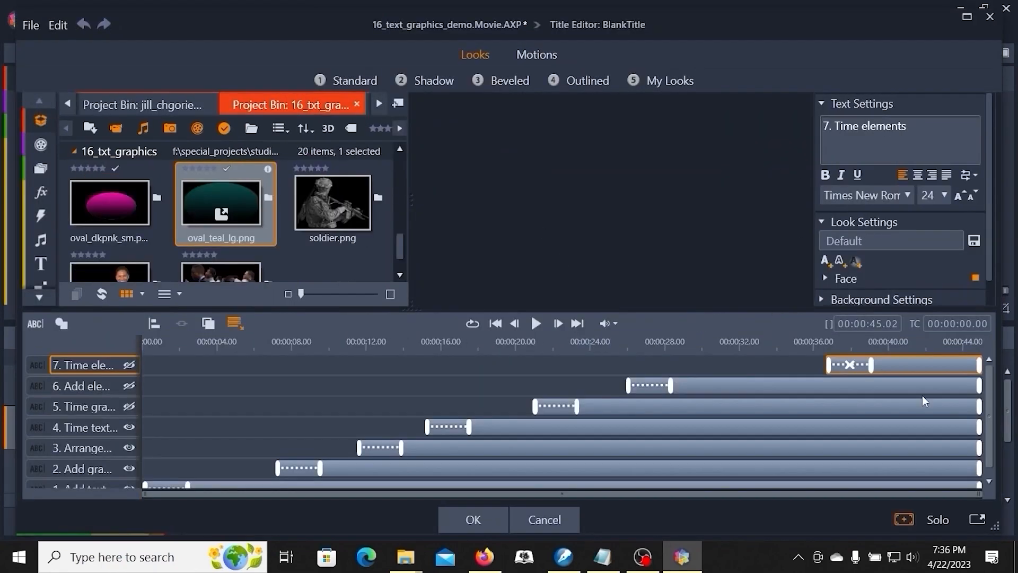
pyautogui.hotkey('alt', 'Tab')
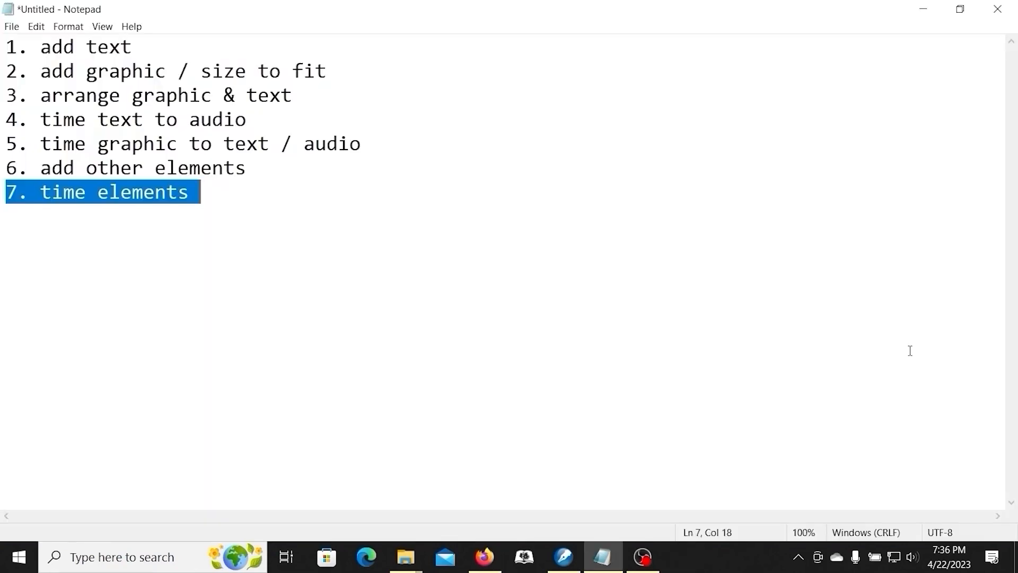
pyautogui.hotkey('alt', 'Tab')
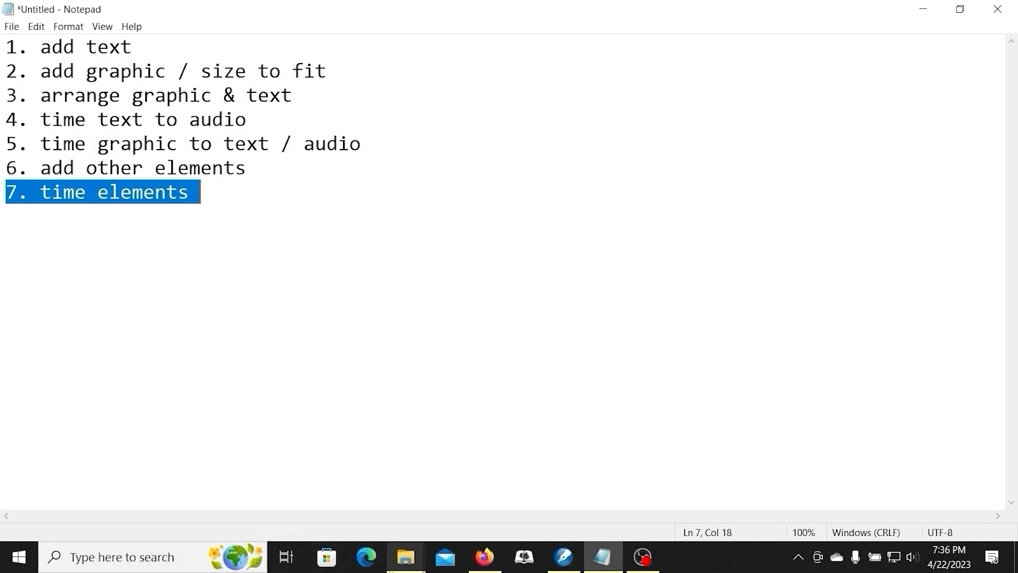
# Step: Relaunch Pinnacle Studio 22 from the Audio_VideoTools folder and continue editing the 16_text_graphics_demo.Movie.AXP project
pyautogui.click(410, 563)
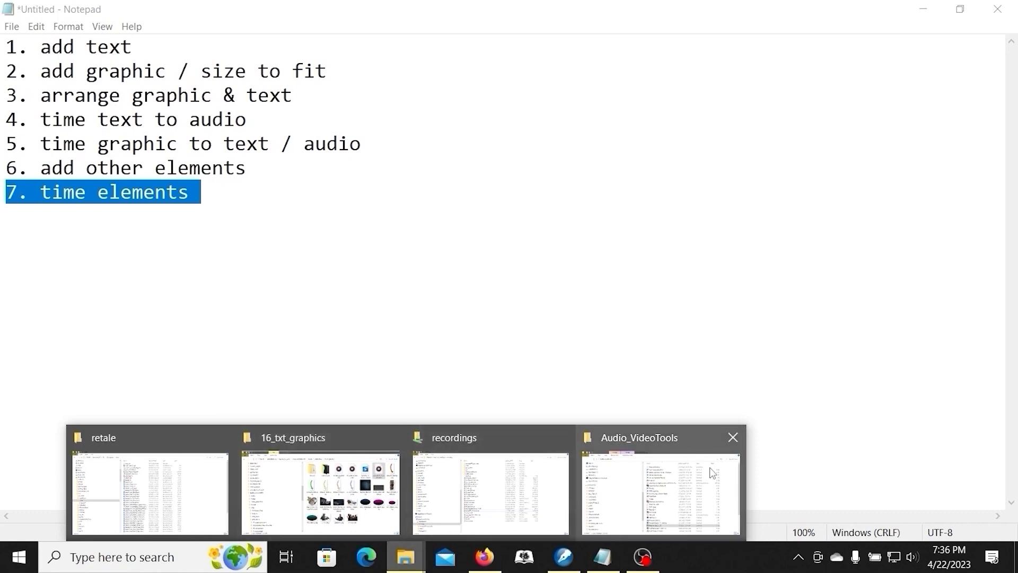
pyautogui.click(690, 437)
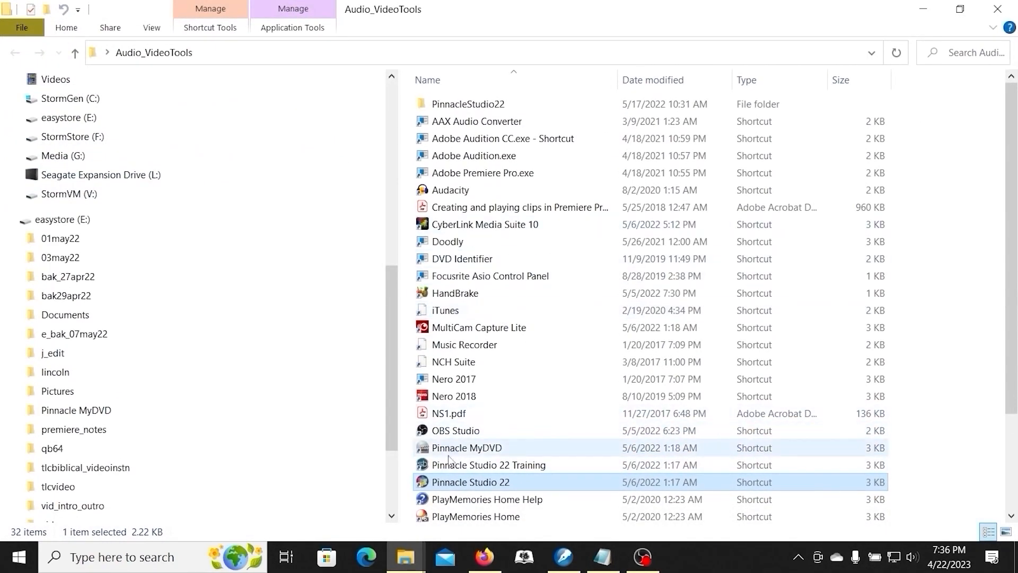
pyautogui.doubleClick(422, 484)
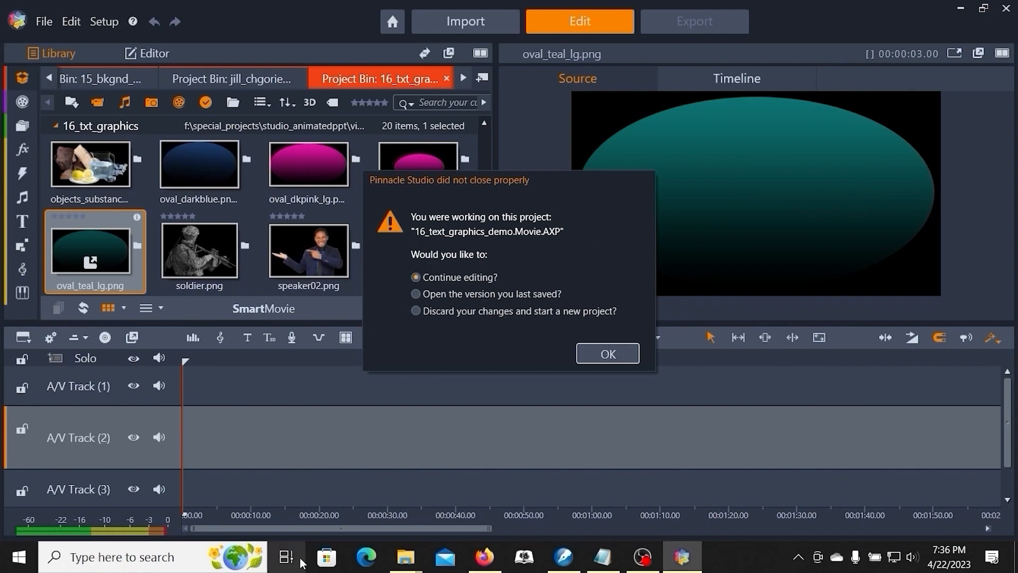
pyautogui.click(620, 353)
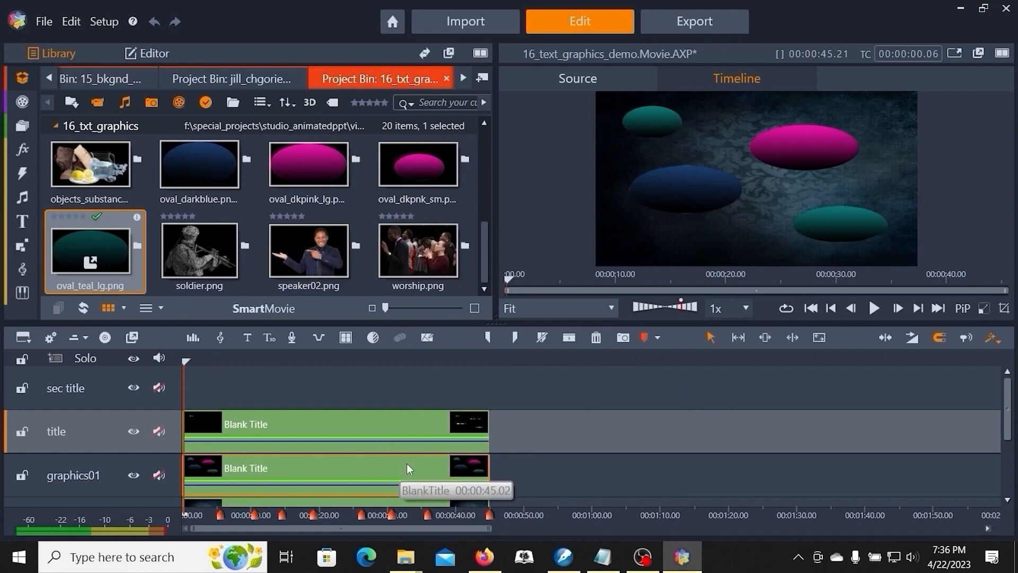
# Step: Open the title on the title track at 00:00:41.19 and enlarge the layer area to show all seven text layers
pyautogui.rightClick(390, 434)
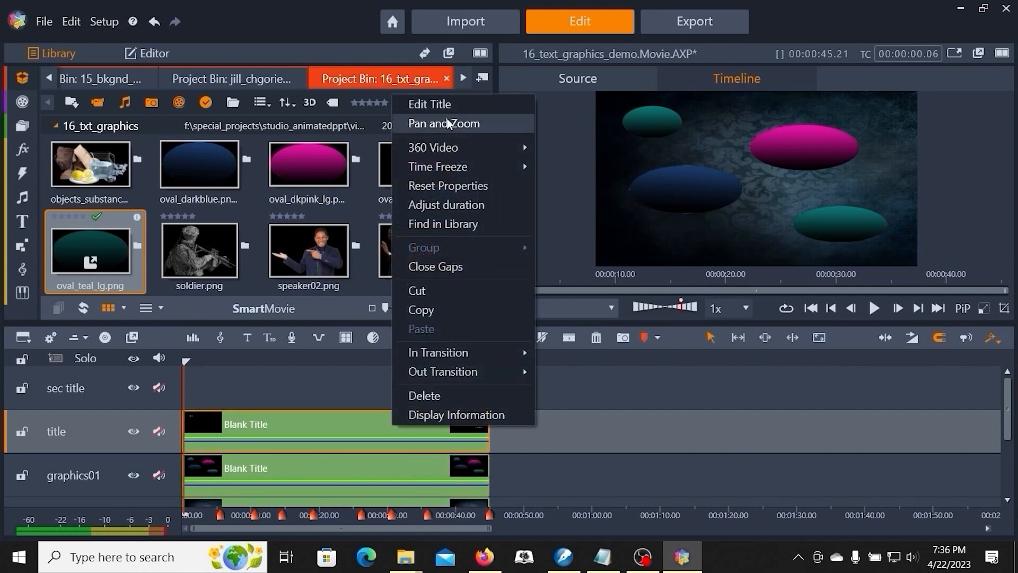
pyautogui.click(434, 104)
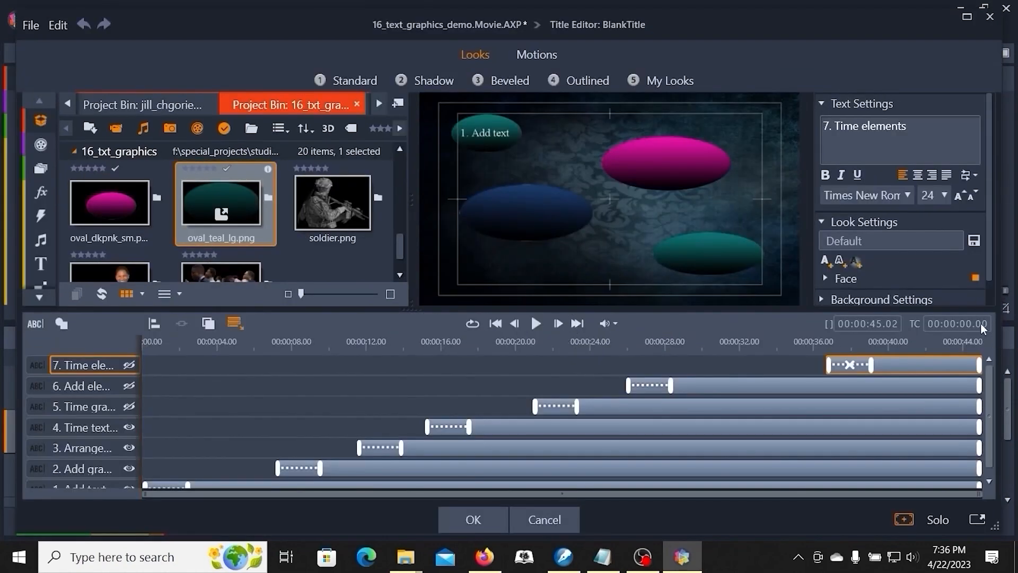
pyautogui.click(918, 343)
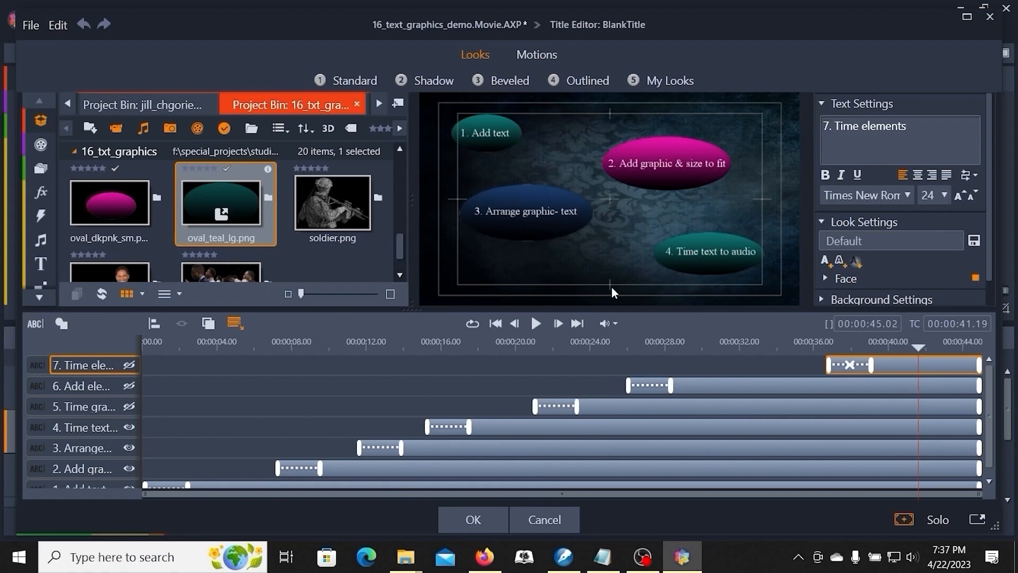
pyautogui.moveTo(629, 312); pyautogui.dragTo(624, 245)
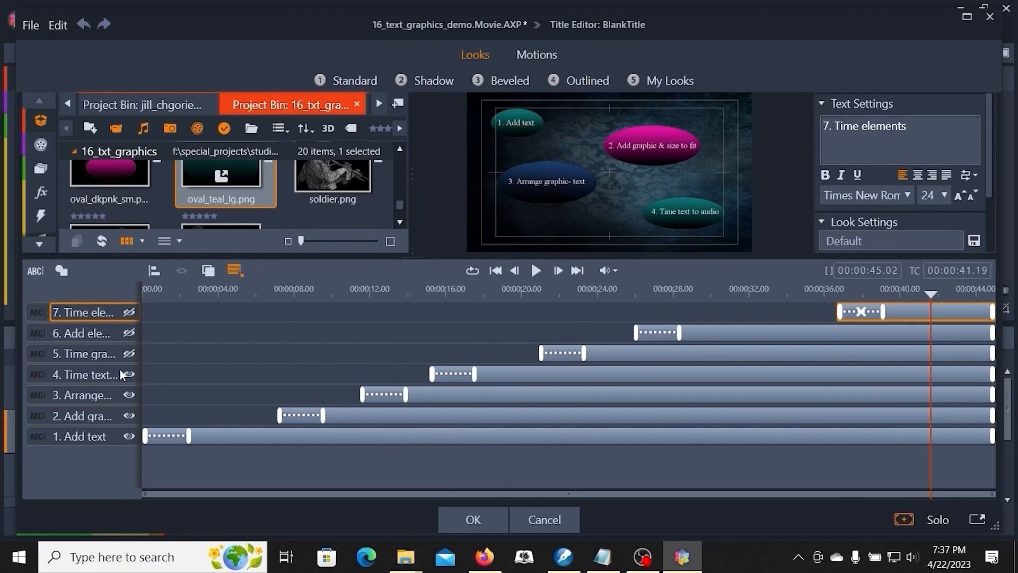
# Step: Apply the orange Shadow look (09) to text layers 1 through 4 together and enlarge the title preview area
pyautogui.click(98, 374)
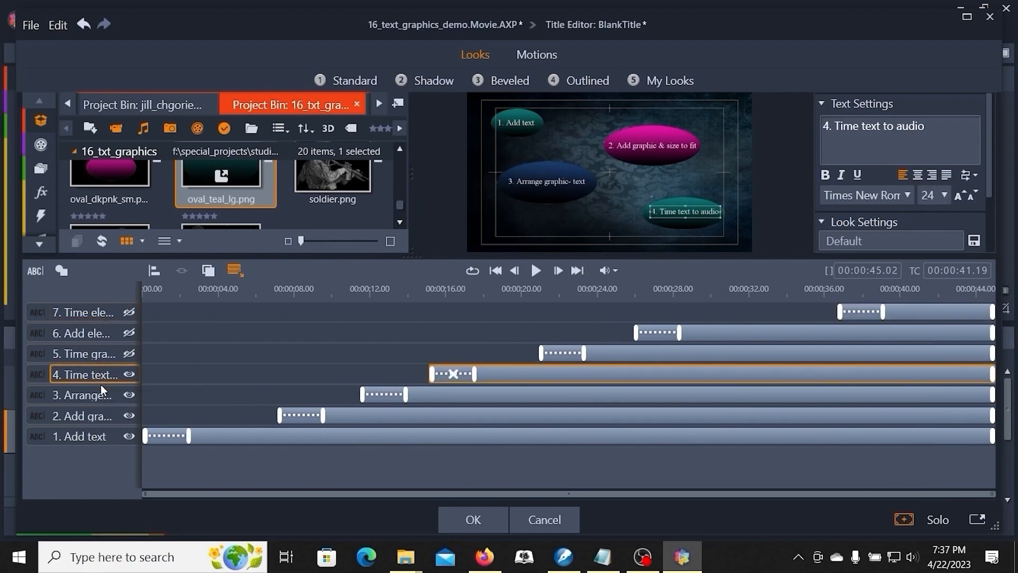
pyautogui.keyDown('shift'); pyautogui.click(93, 437); pyautogui.keyUp('shift')
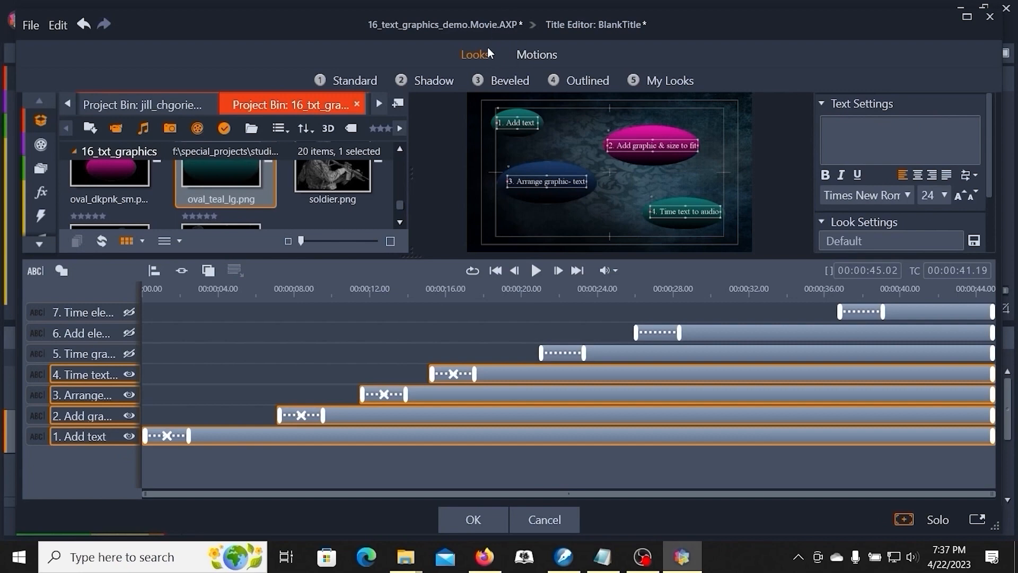
pyautogui.click(430, 82)
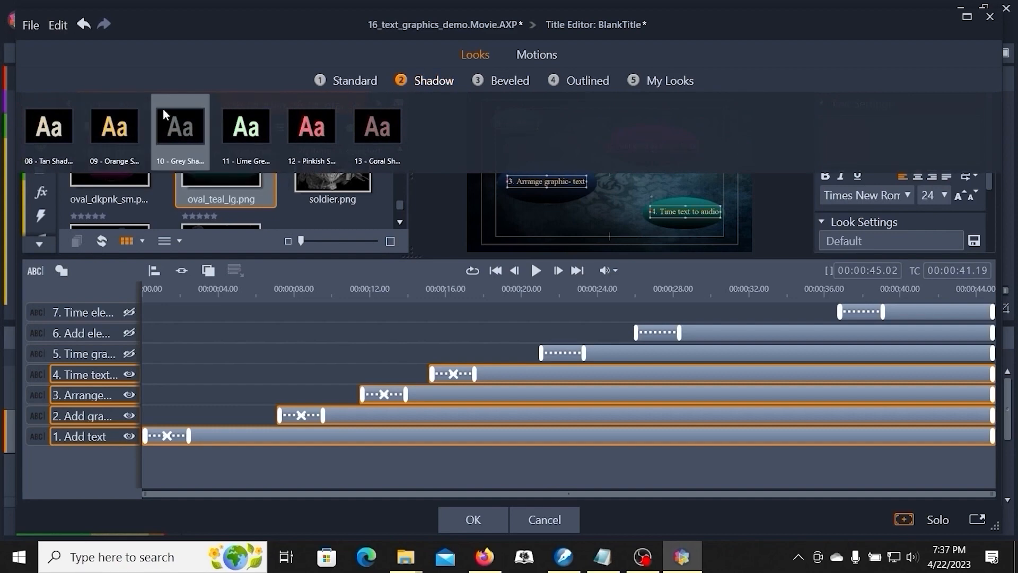
pyautogui.click(118, 128)
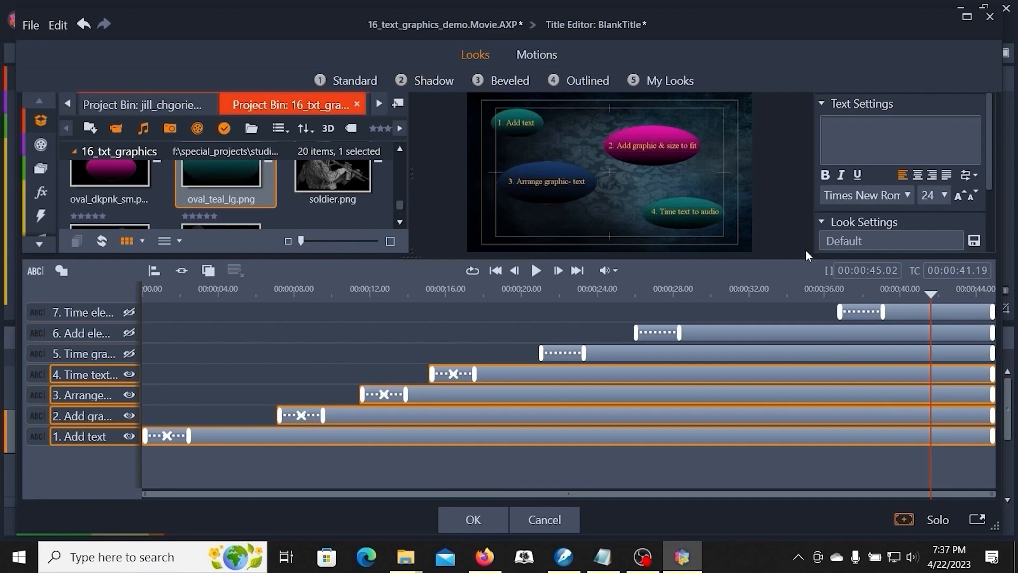
pyautogui.moveTo(788, 261); pyautogui.dragTo(788, 371)
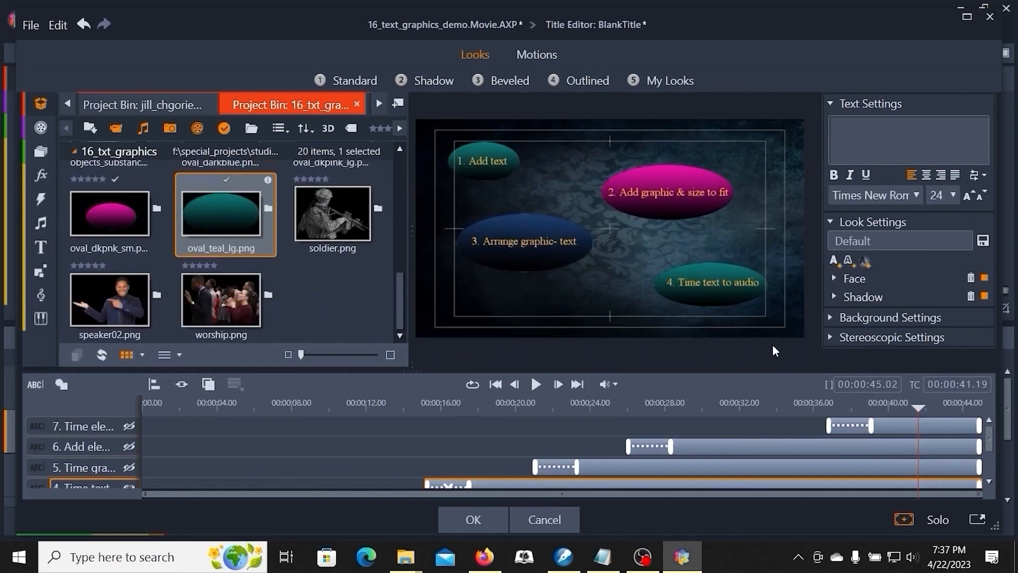
# Step: Set the face fill color of the four selected text lines to off-white, RGB 240, 234, 233
pyautogui.click(835, 280)
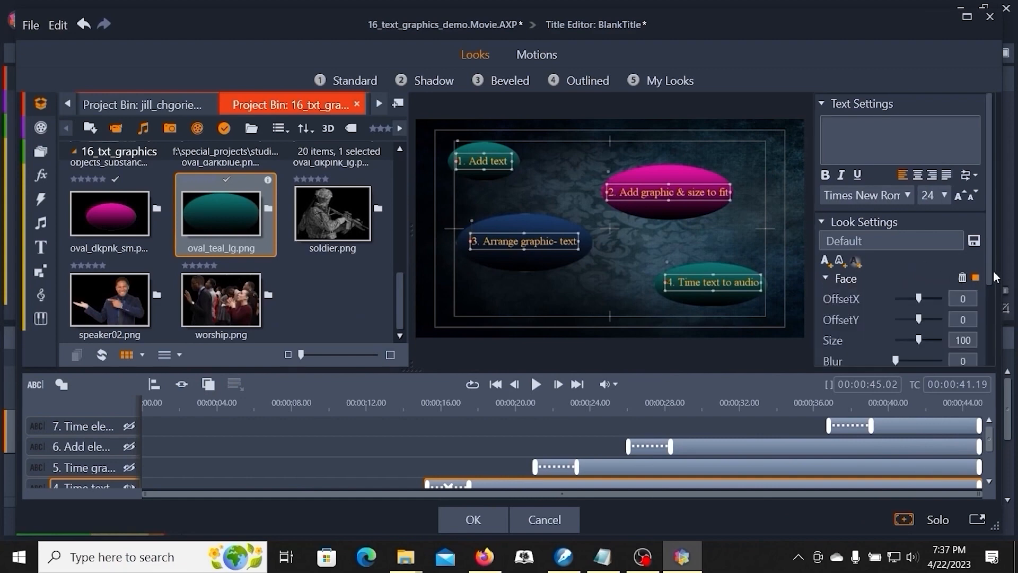
pyautogui.moveTo(989, 269); pyautogui.dragTo(992, 330)
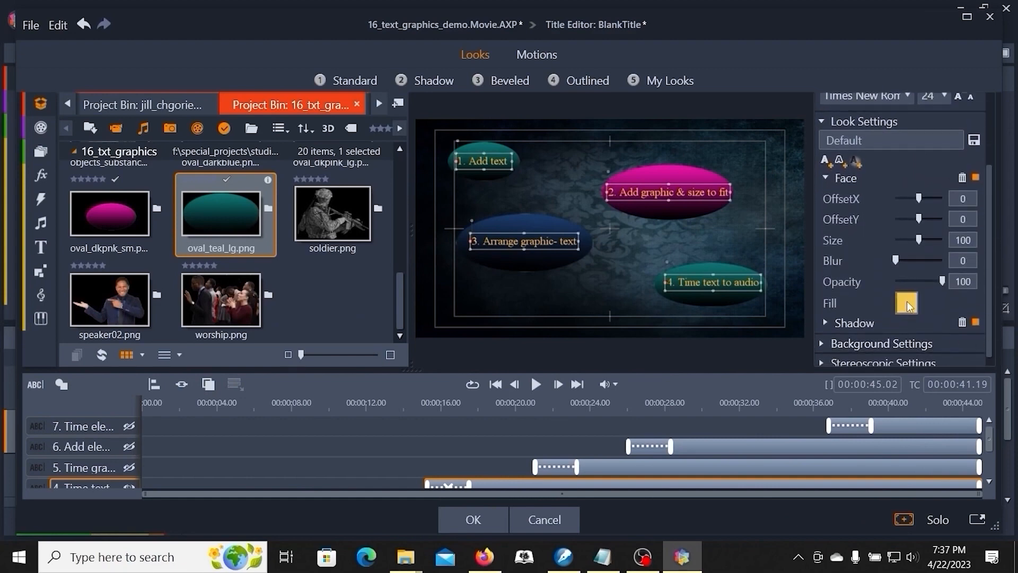
pyautogui.click(907, 301)
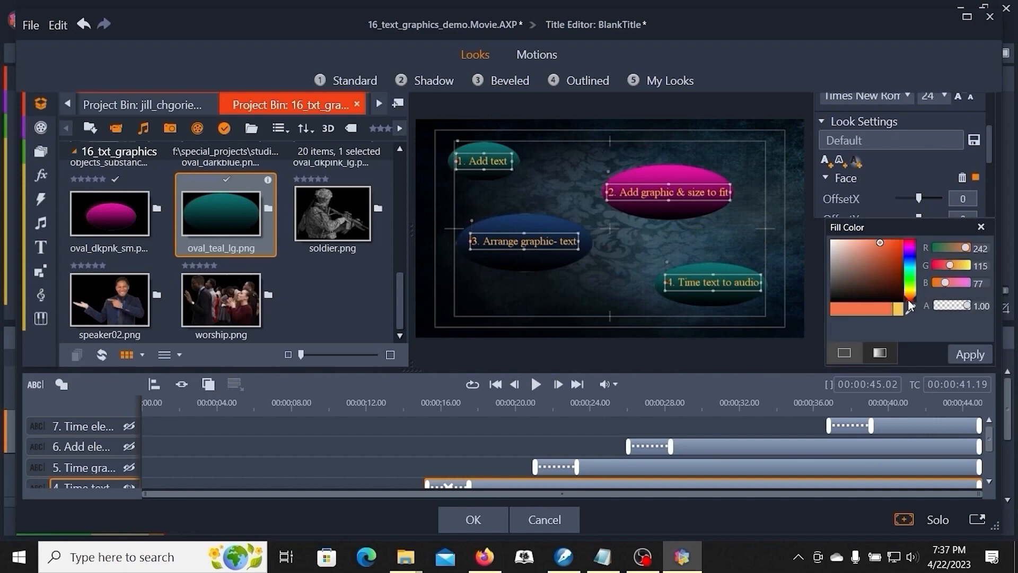
pyautogui.click(833, 243)
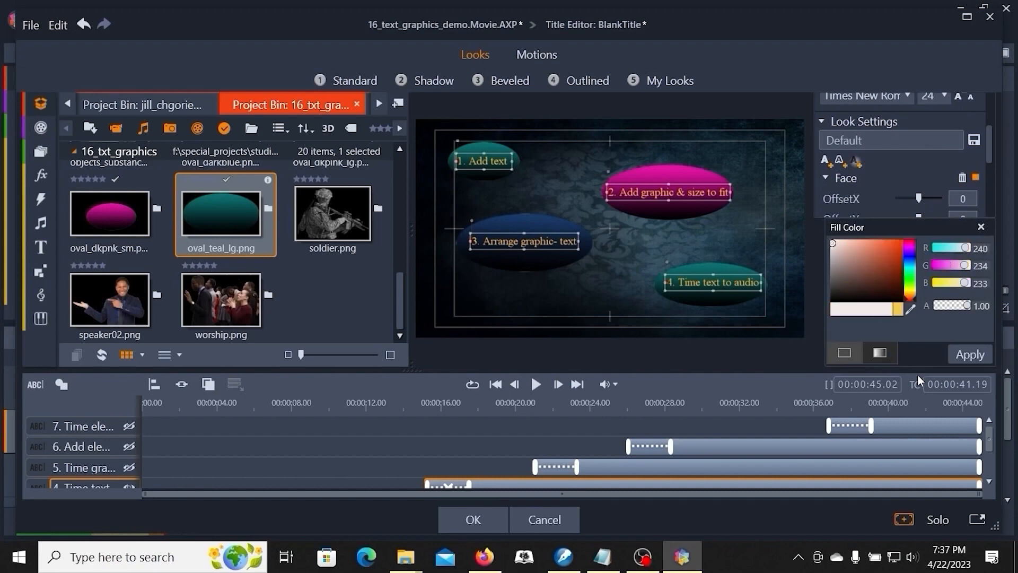
pyautogui.click(965, 351)
pyautogui.click(981, 228)
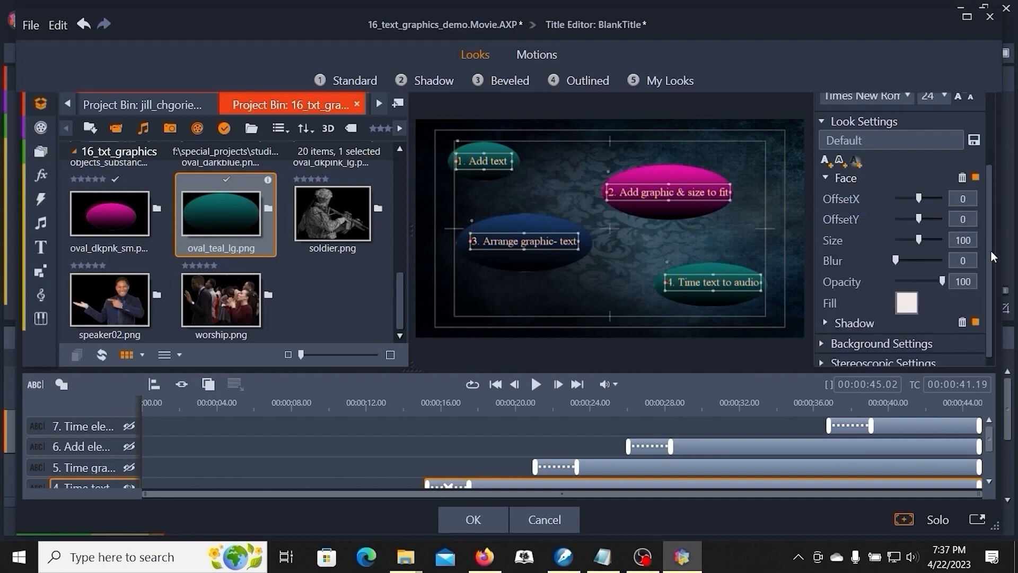
# Step: Set the shadow fill color of the four selected text lines to black, RGB 0, 0, 0
pyautogui.click(825, 321)
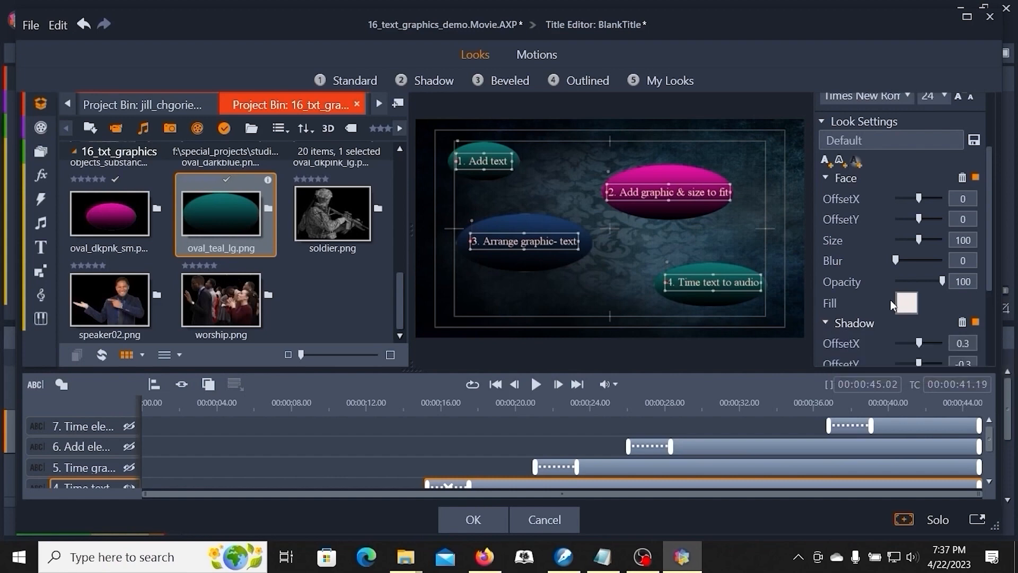
pyautogui.moveTo(988, 223); pyautogui.dragTo(991, 313)
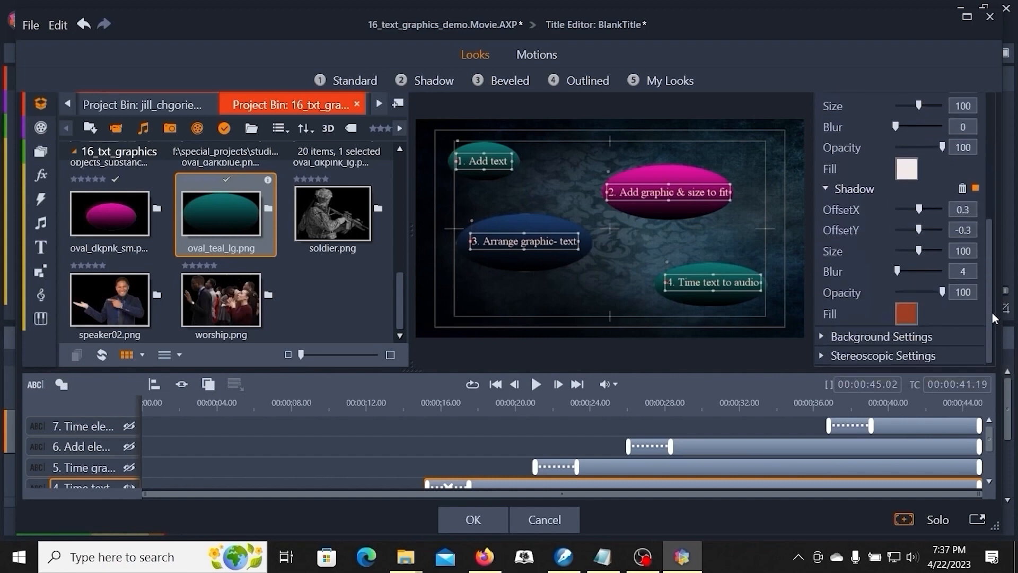
pyautogui.click(907, 313)
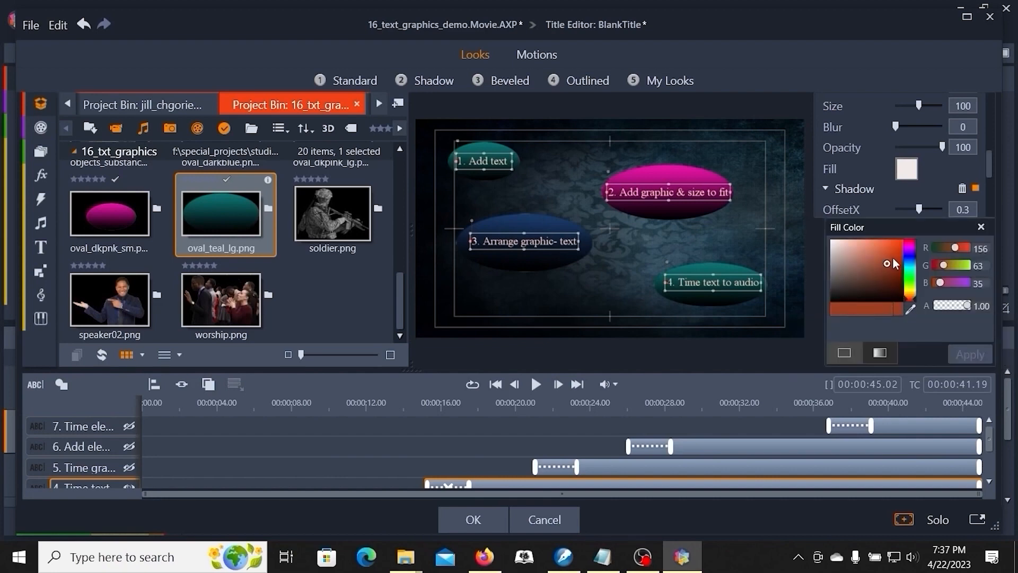
pyautogui.moveTo(886, 263); pyautogui.dragTo(882, 305)
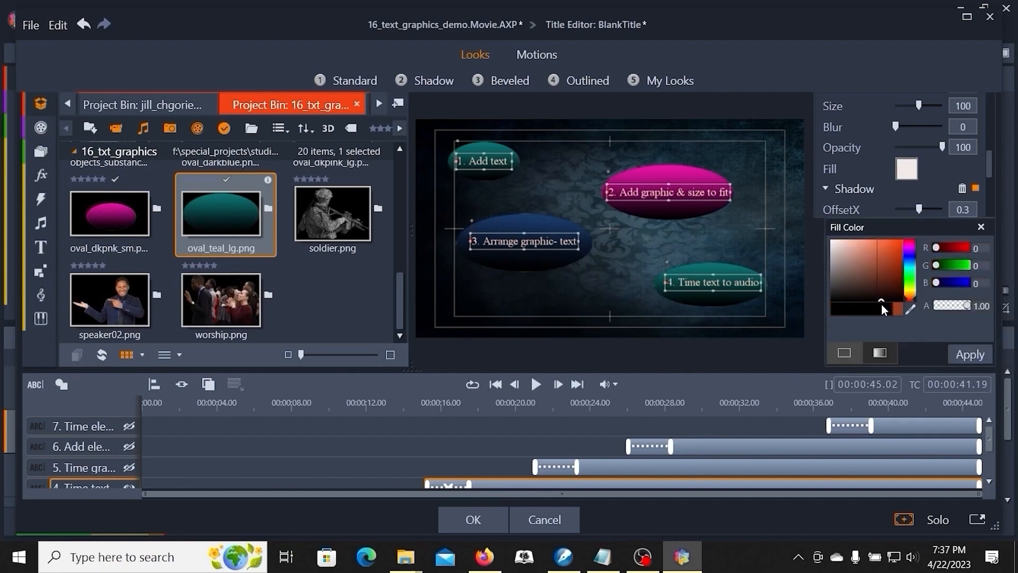
pyautogui.click(961, 360)
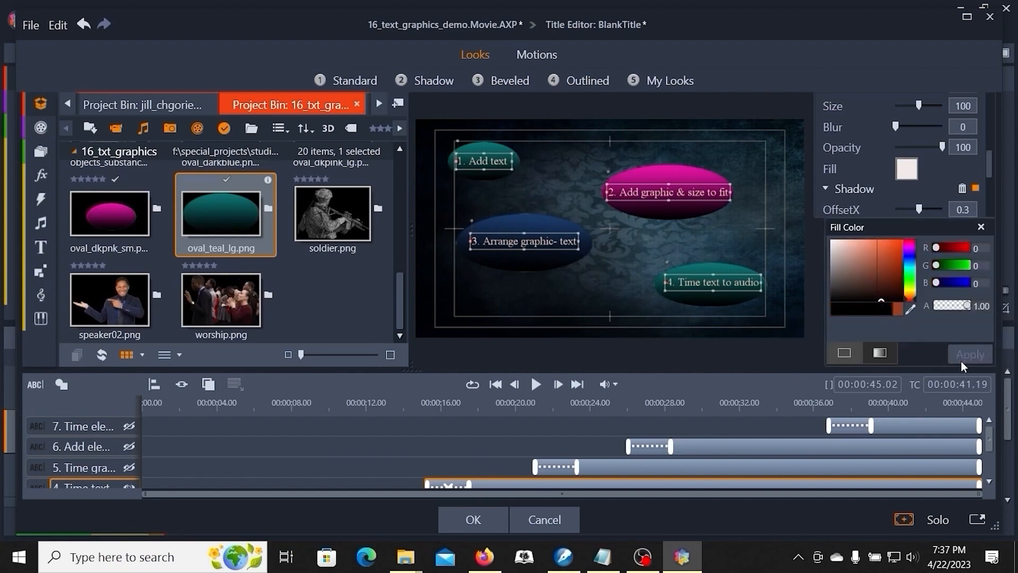
# Step: Set the shadow size of the four selected text lines to 108 and accept the title edits
pyautogui.click(981, 228)
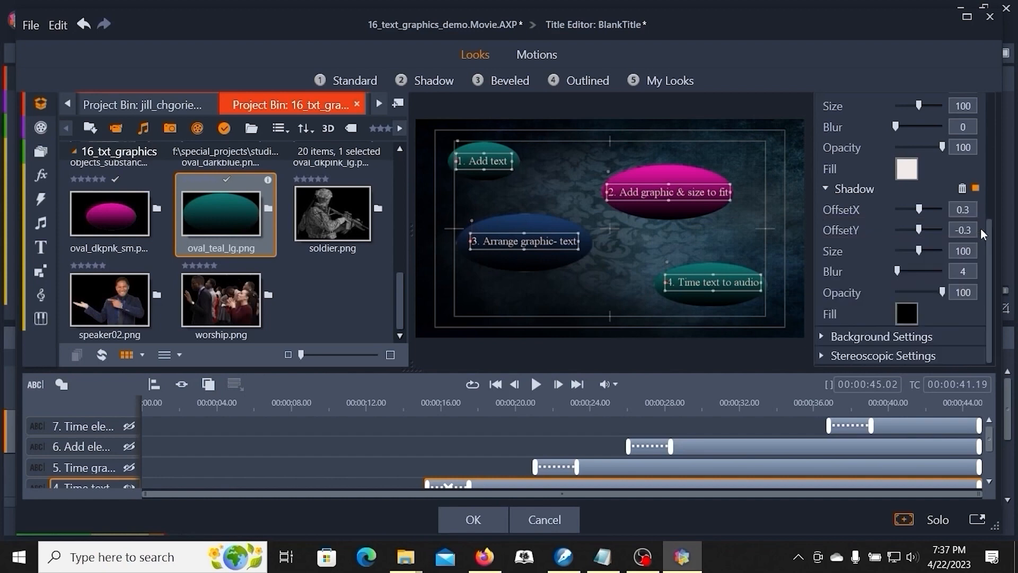
pyautogui.doubleClick(963, 253)
pyautogui.write('108')
pyautogui.press('Tab')
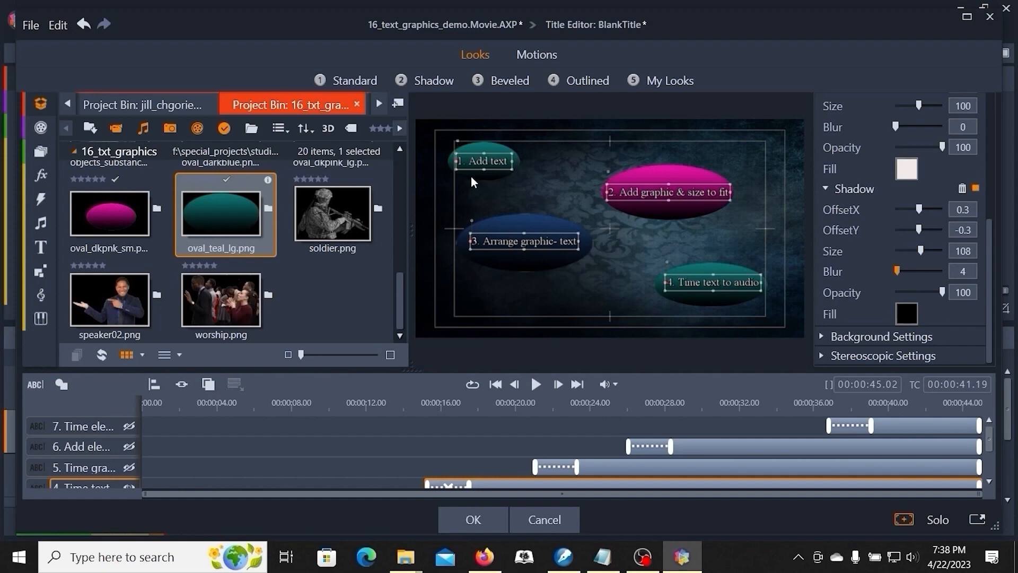
pyautogui.click(472, 519)
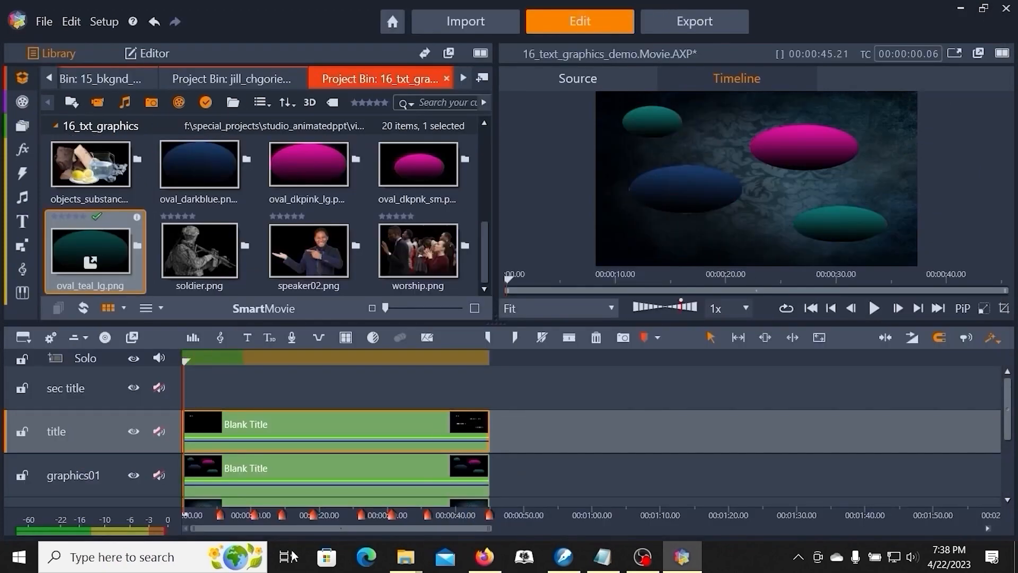
# Step: Preview the styled text over the ovals full screen at 00:00:21.21, and return to the timeline
pyautogui.click(331, 357)
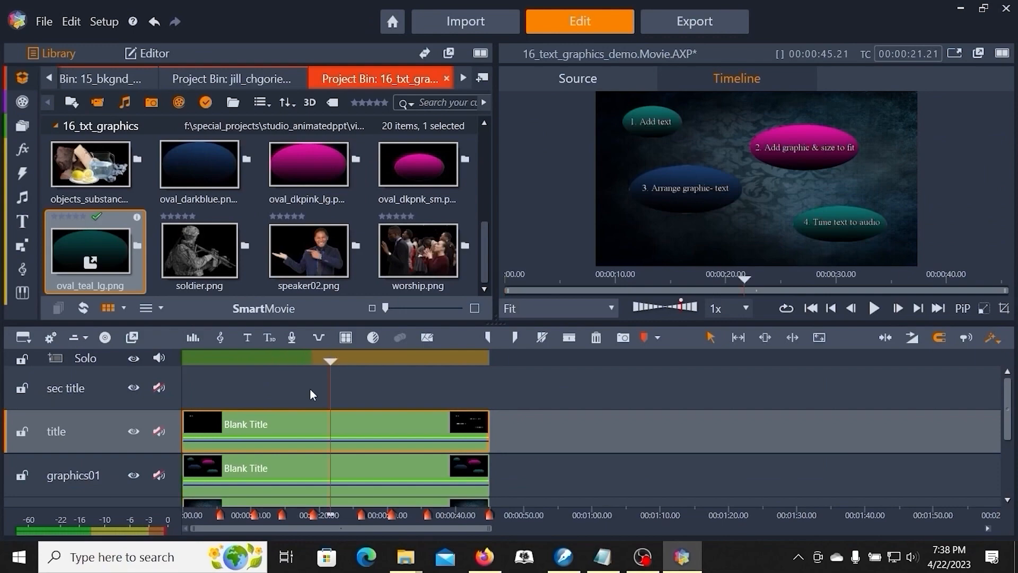
pyautogui.click(960, 51)
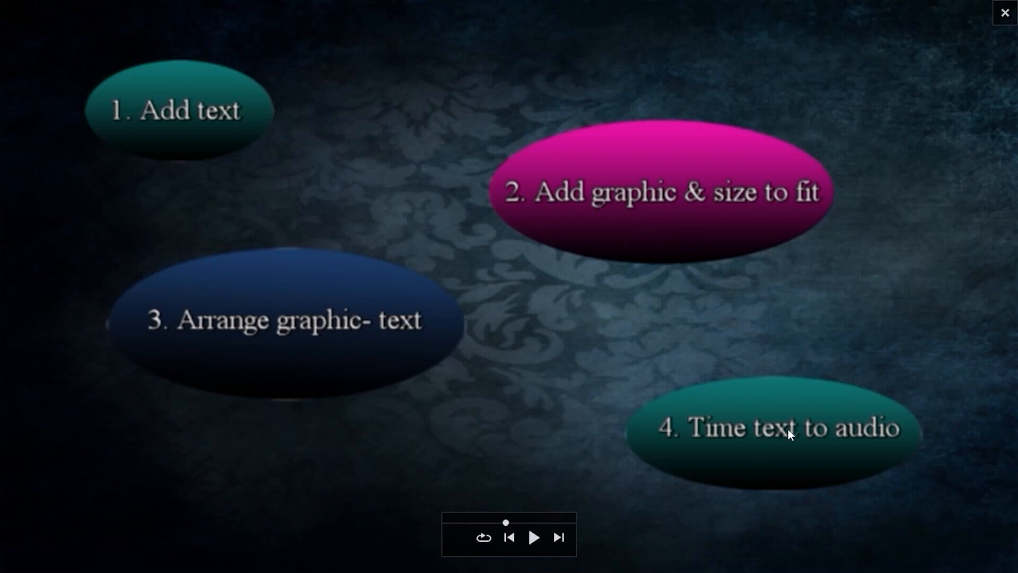
pyautogui.click(1005, 13)
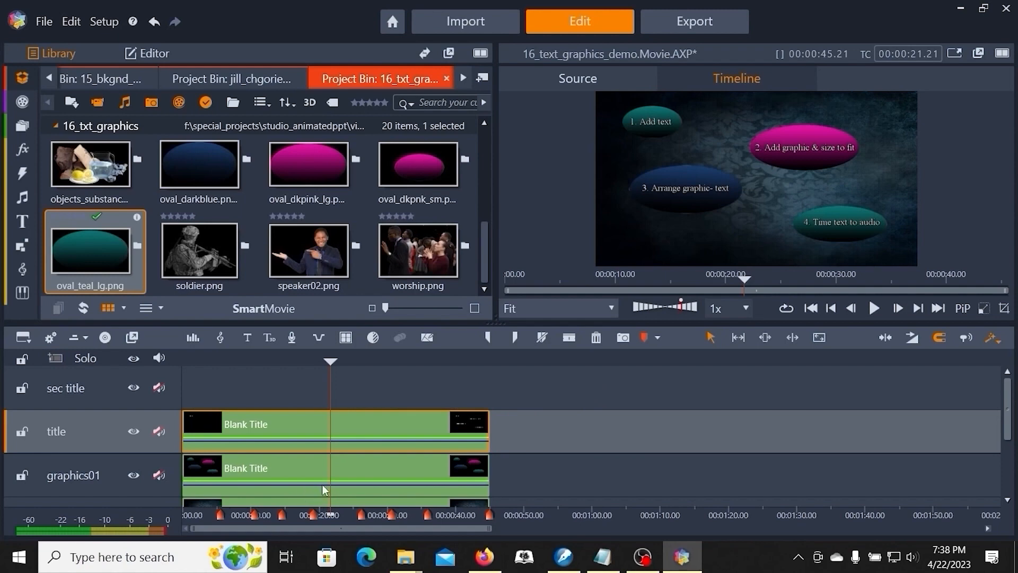
# Step: Open the title on the graphics01 track for editing and enlarge the layer area to show all four shape layers
pyautogui.rightClick(313, 464)
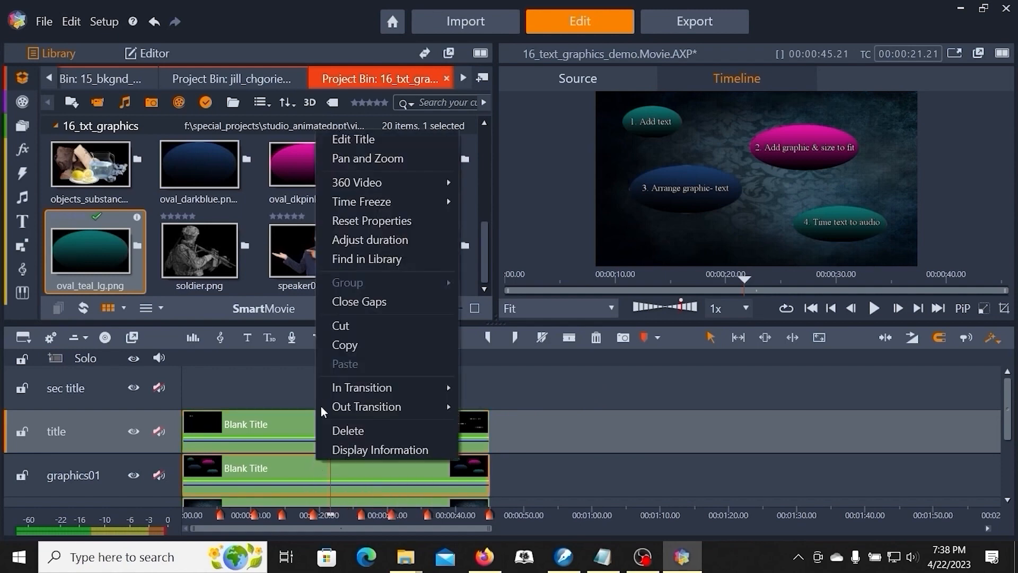
pyautogui.click(359, 137)
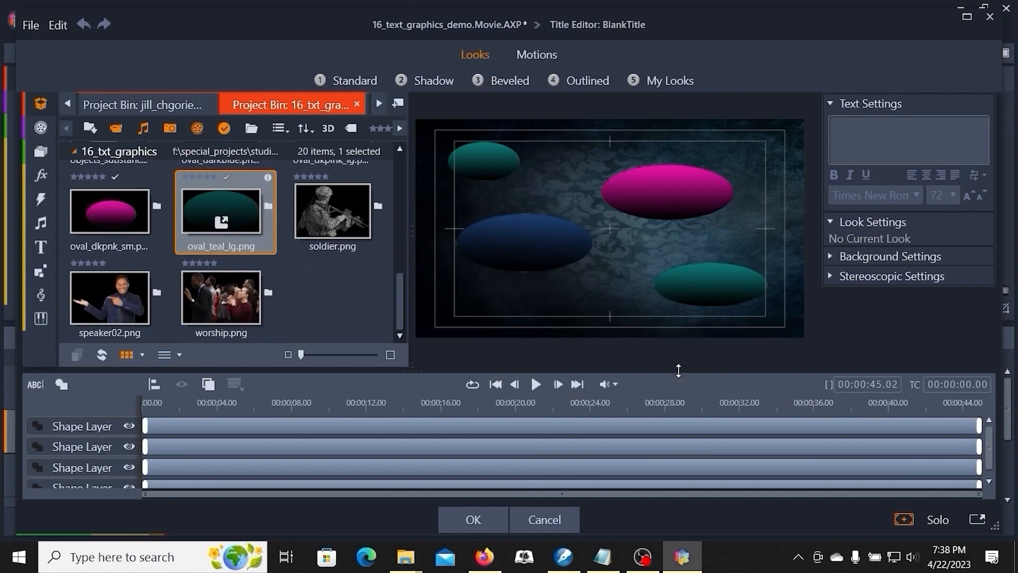
pyautogui.moveTo(590, 371); pyautogui.dragTo(590, 286)
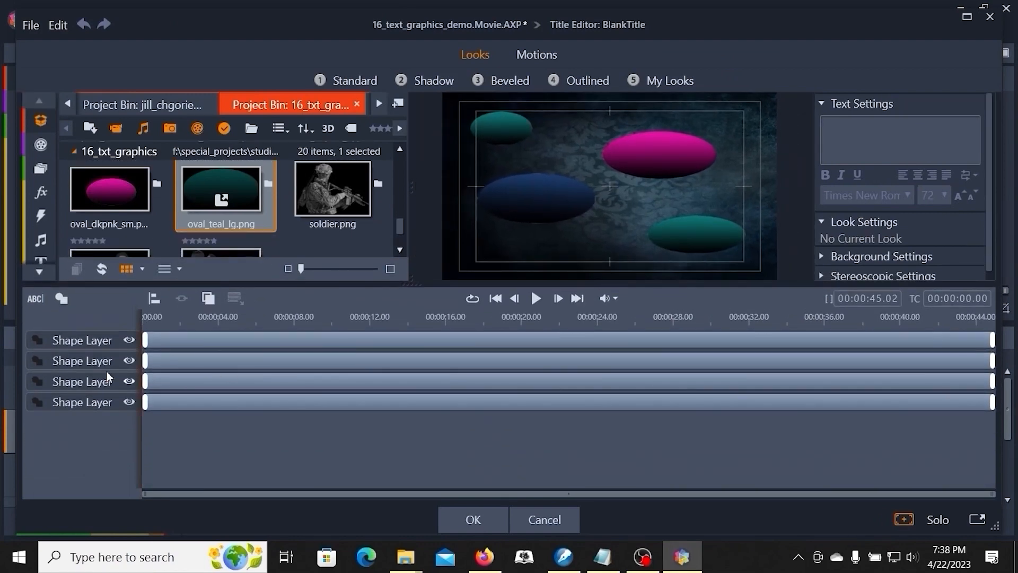
# Step: Rename the topmost shape layer, the lower teal oval, as "ovl teal lower"
pyautogui.click(70, 343)
pyautogui.click(70, 342)
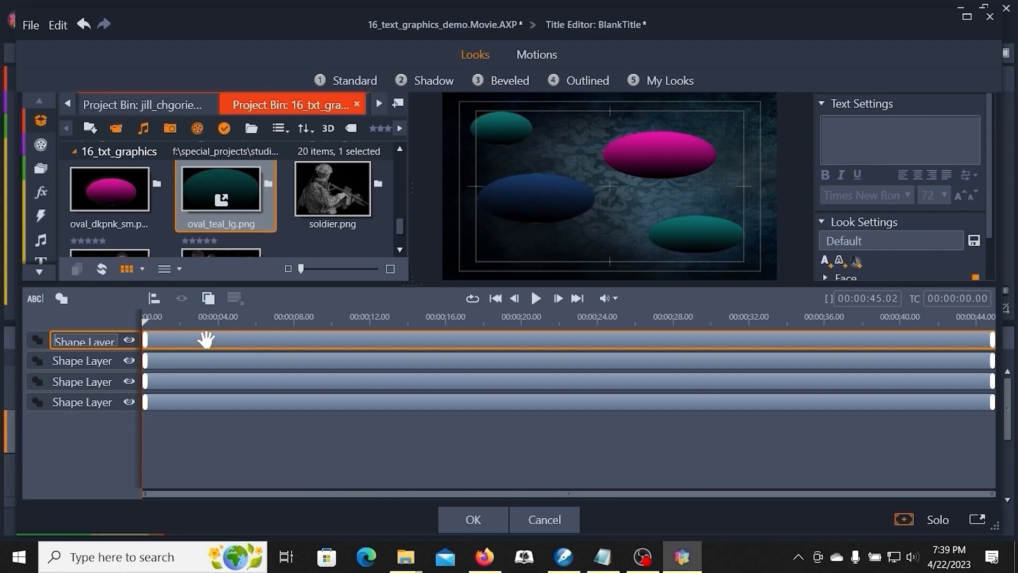
pyautogui.hotkey('ctrl', 'a')
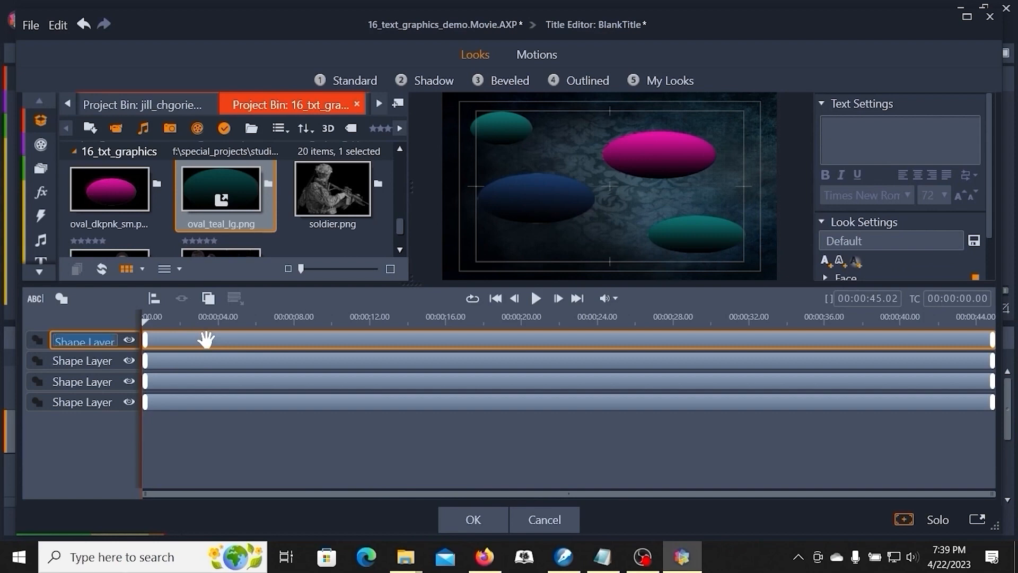
pyautogui.write('ovl teal lower')
pyautogui.press('Return')
pyautogui.click(133, 345)
# Step: Rename the second shape layer, the dark blue oval, as "ovl blu"
pyautogui.click(95, 355)
pyautogui.click(94, 356)
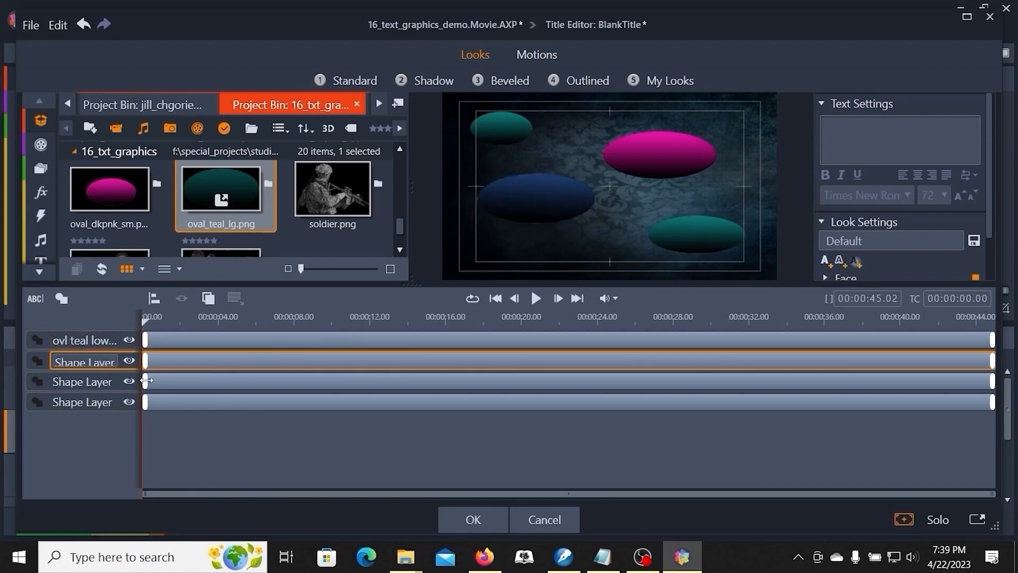
pyautogui.hotkey('ctrl', 'a')
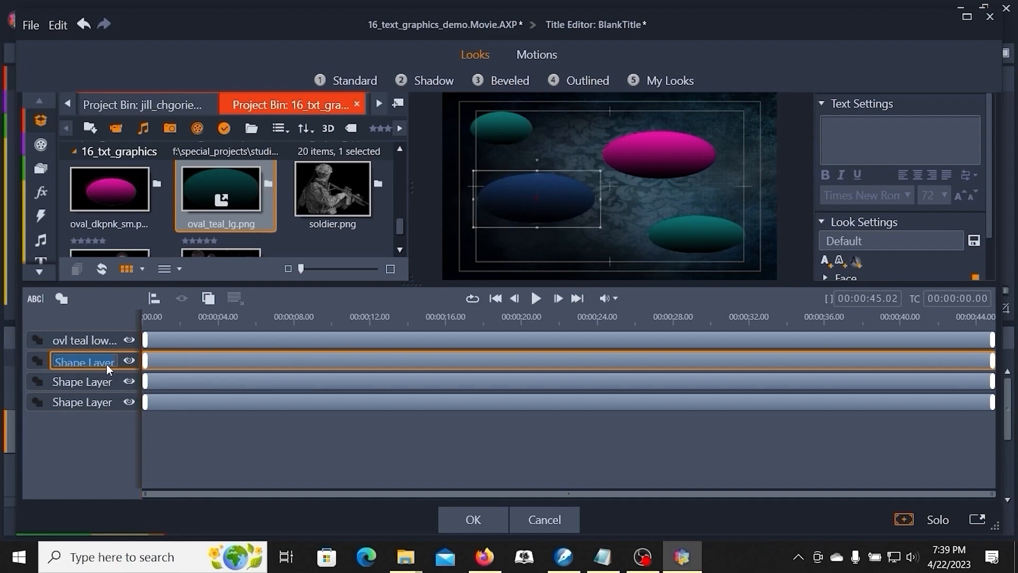
pyautogui.write('ovl blu')
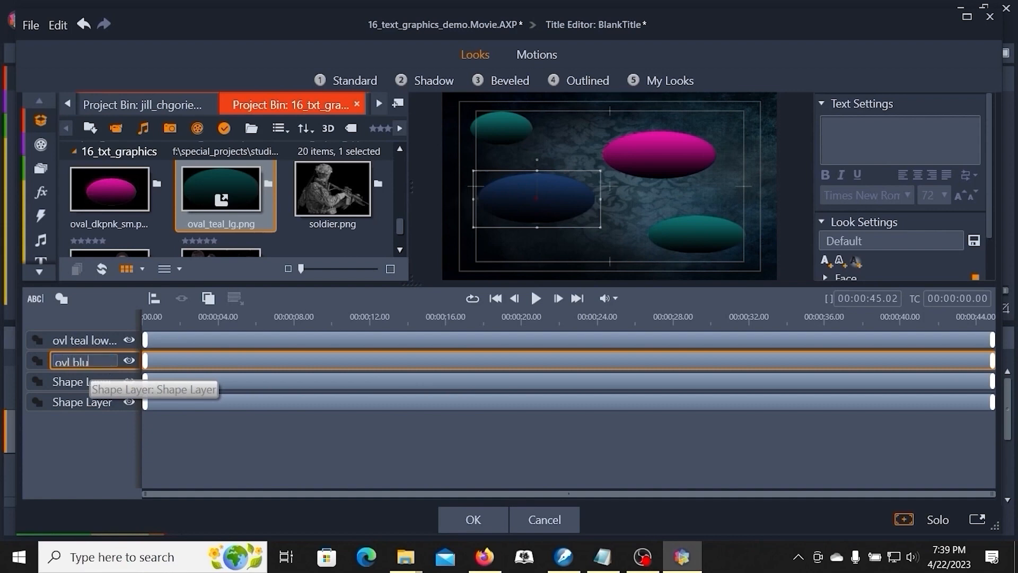
pyautogui.press('Return')
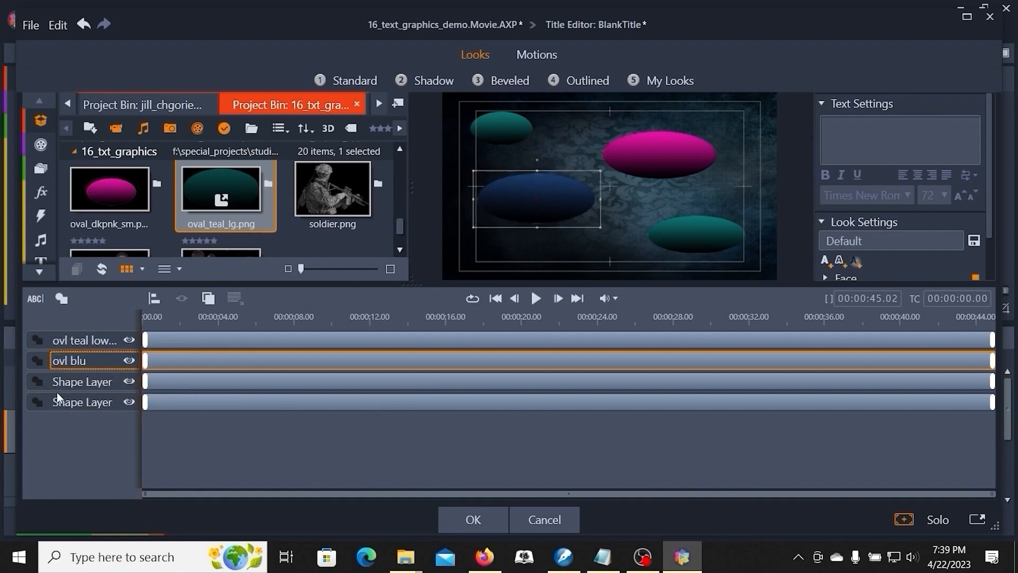
# Step: Rename the third shape layer, the pink oval, as "ovl pnk"
pyautogui.click(70, 388)
pyautogui.click(68, 385)
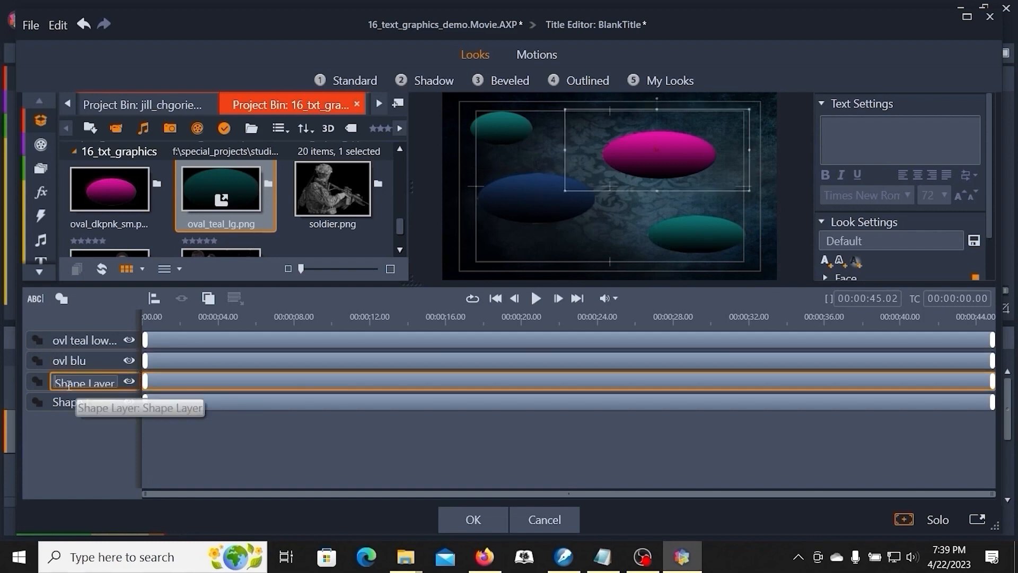
pyautogui.hotkey('ctrl', 'a')
pyautogui.write('ovl pnk')
pyautogui.press('Return')
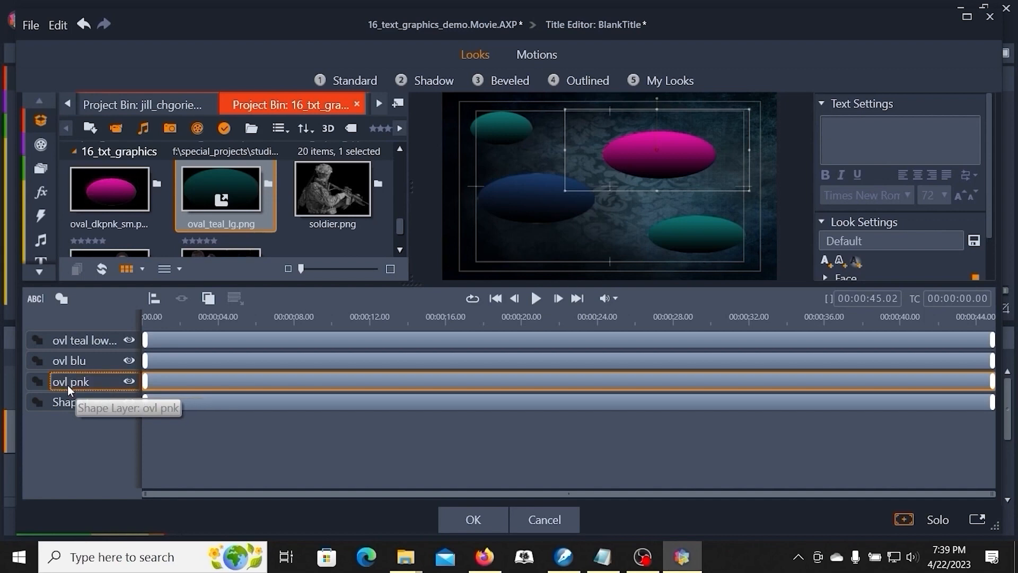
# Step: Rename the bottommost shape layer, the upper teal oval, as "teal upper"
pyautogui.click(80, 400)
pyautogui.doubleClick(73, 398)
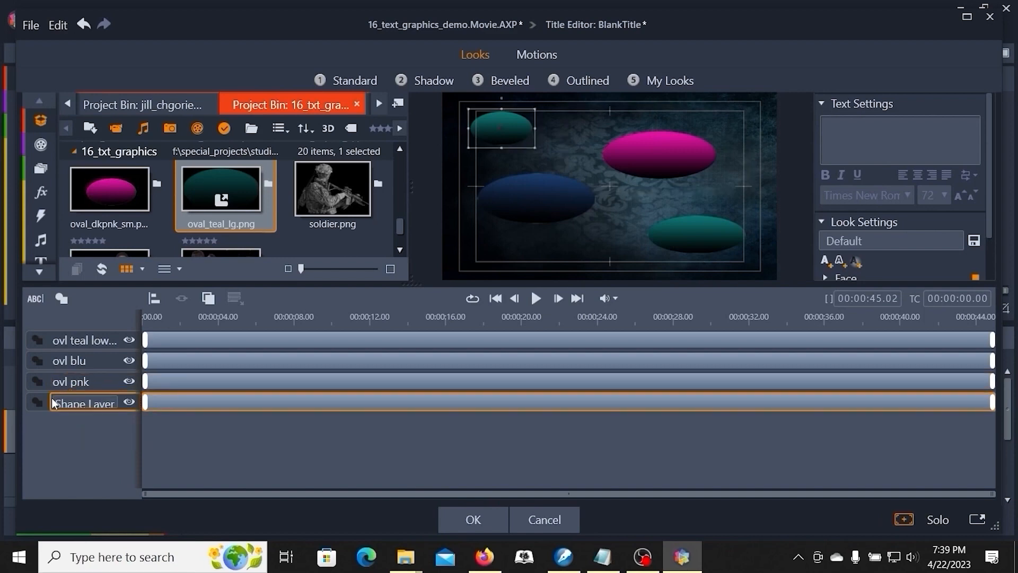
pyautogui.hotkey('ctrl', 'a')
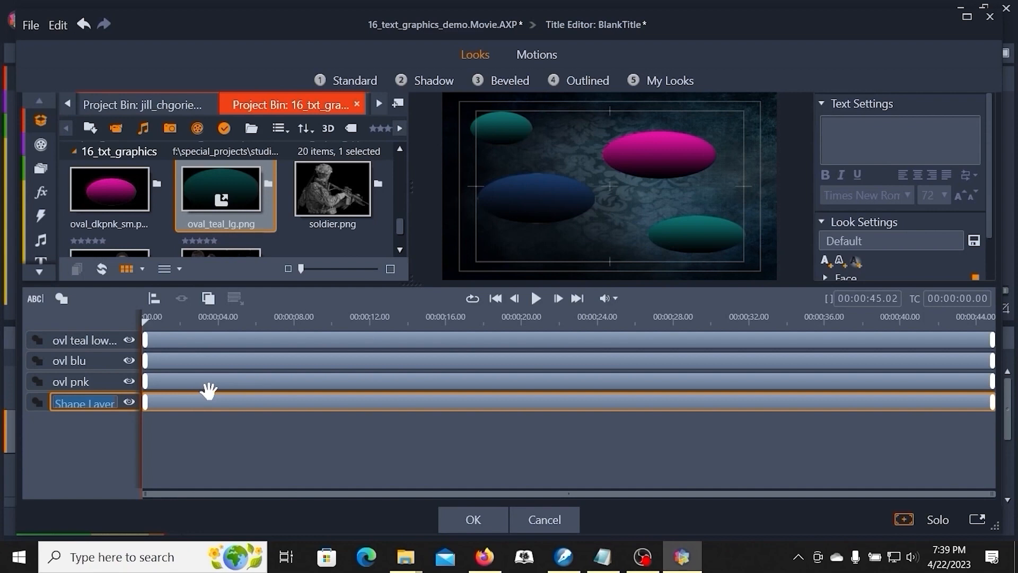
pyautogui.write('teal upper')
pyautogui.press('Return')
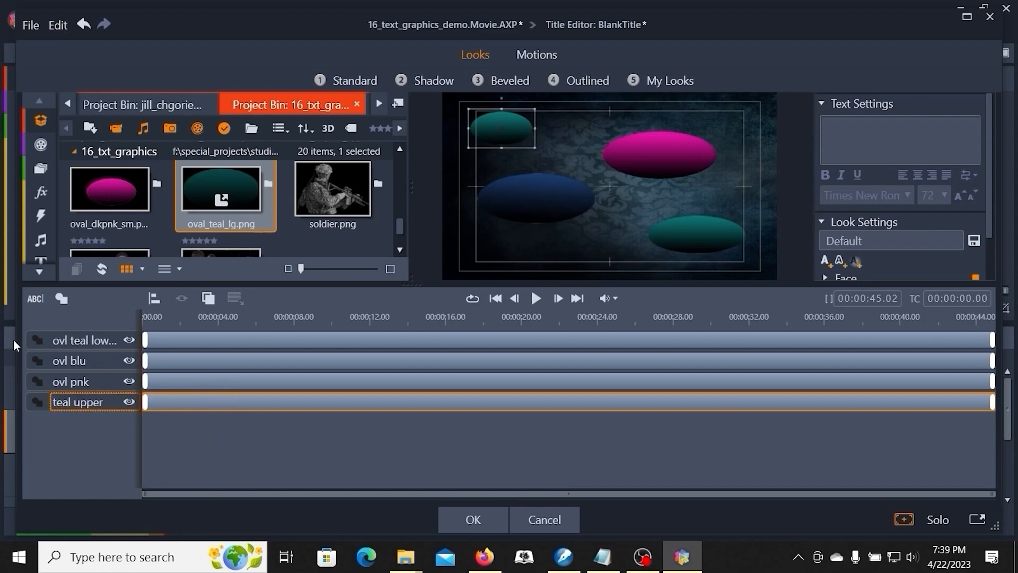
# Step: Apply a fade-in Enter motion to all four oval layers together and stop its preview playback
pyautogui.click(61, 341)
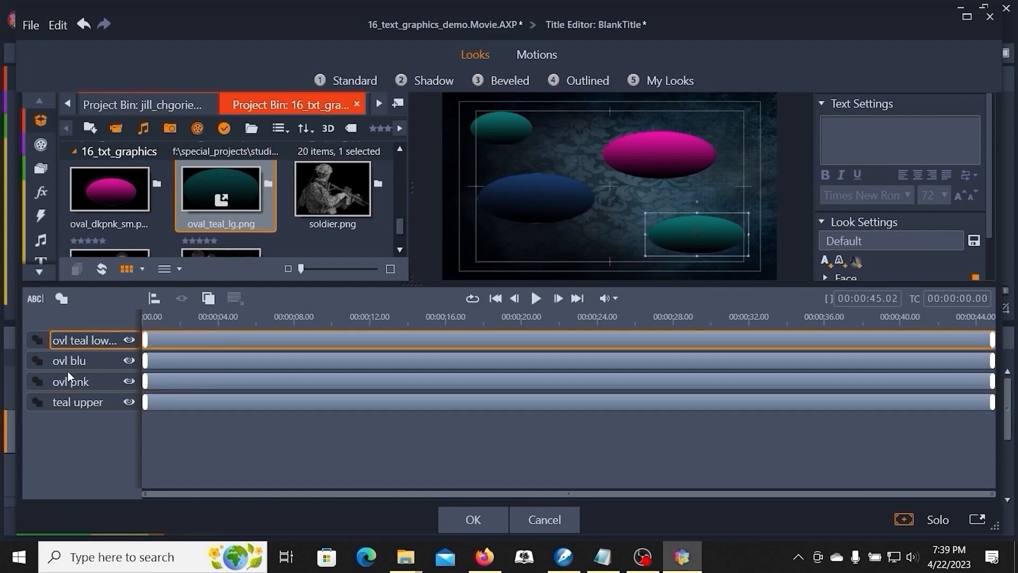
pyautogui.keyDown('shift'); pyautogui.click(76, 403); pyautogui.keyUp('shift')
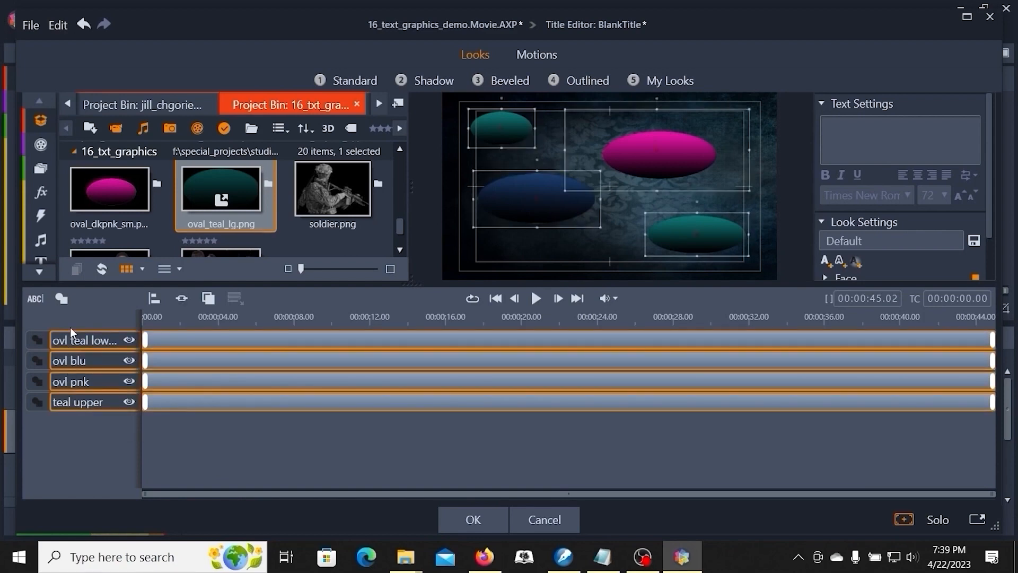
pyautogui.click(543, 56)
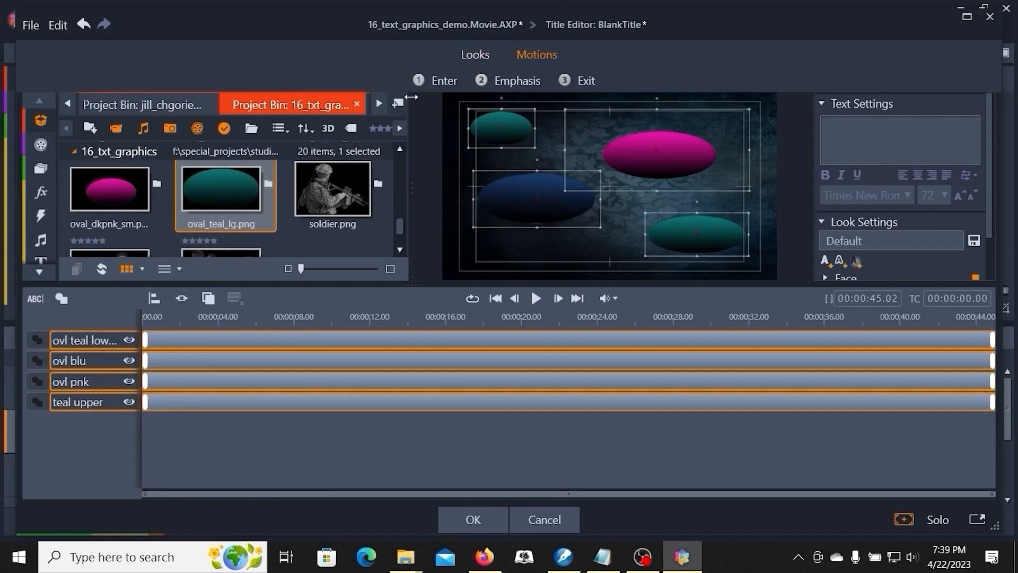
pyautogui.click(437, 81)
pyautogui.click(236, 129)
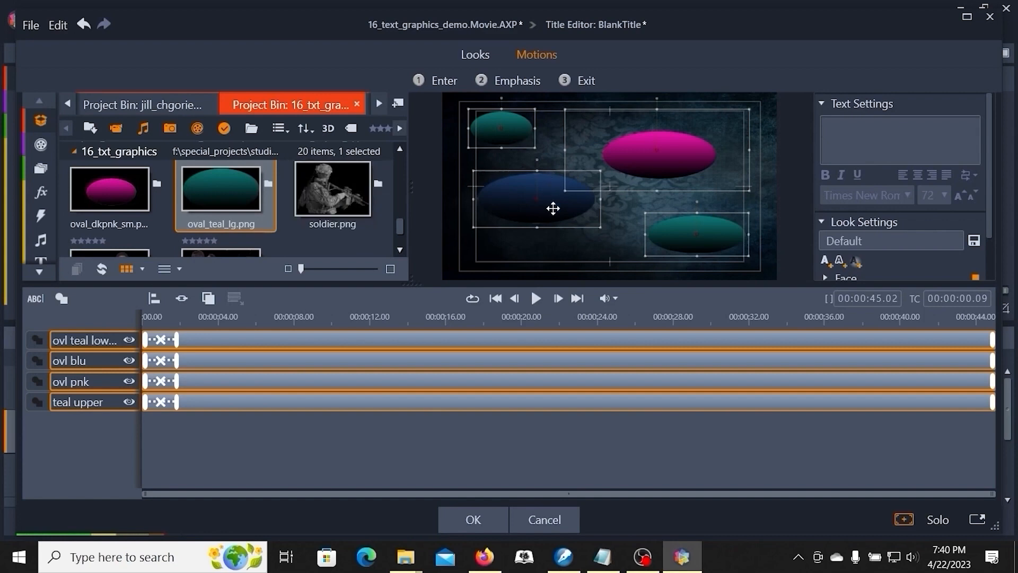
pyautogui.press('space')
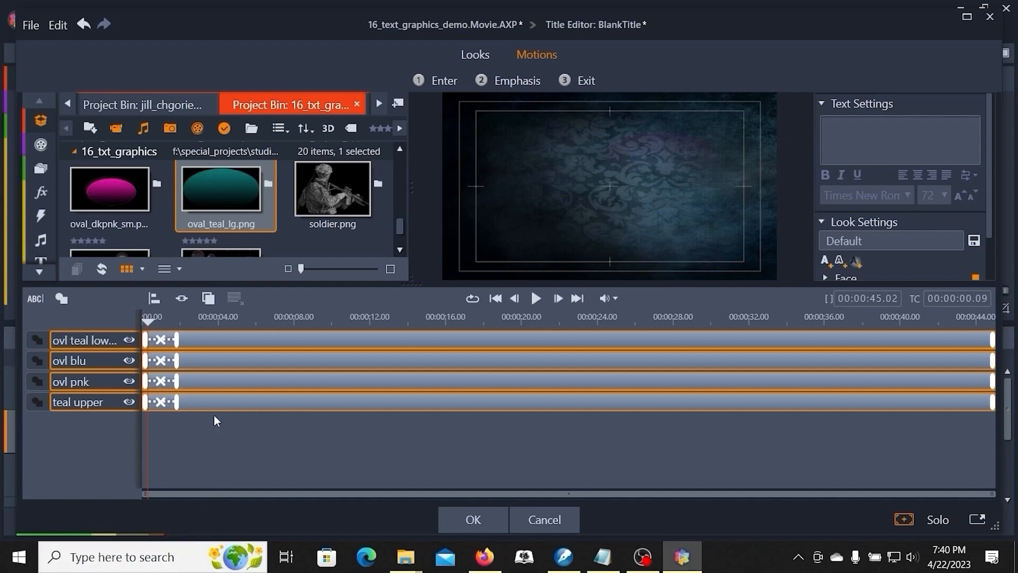
# Step: Lengthen the Enter motion of each of the four oval layers to end at about 00:00:02.07
pyautogui.moveTo(176, 405)
pyautogui.mouseDown()
pyautogui.moveTo(208, 405)
pyautogui.moveTo(185, 410)
pyautogui.mouseUp()
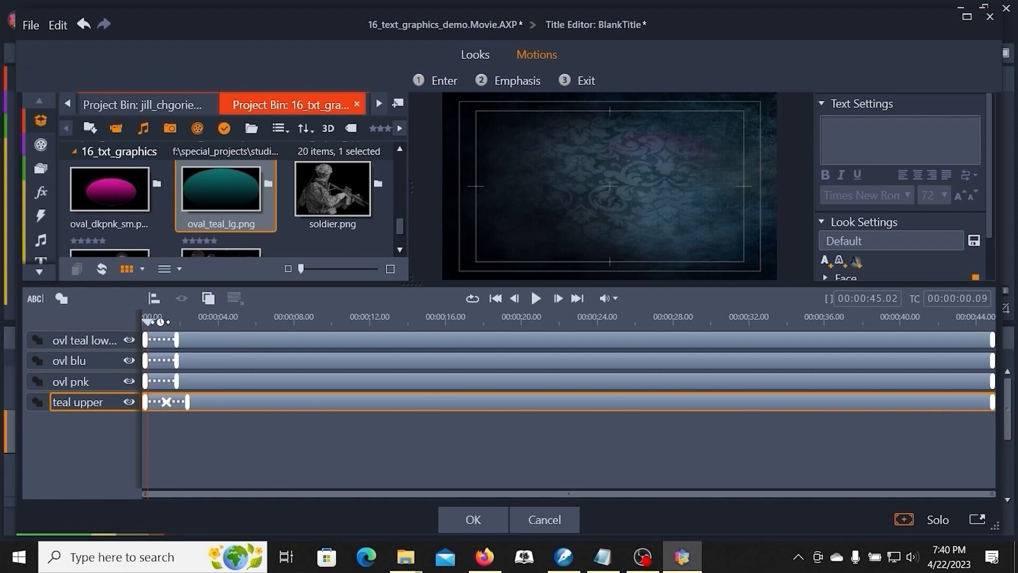
pyautogui.moveTo(147, 322); pyautogui.dragTo(184, 323)
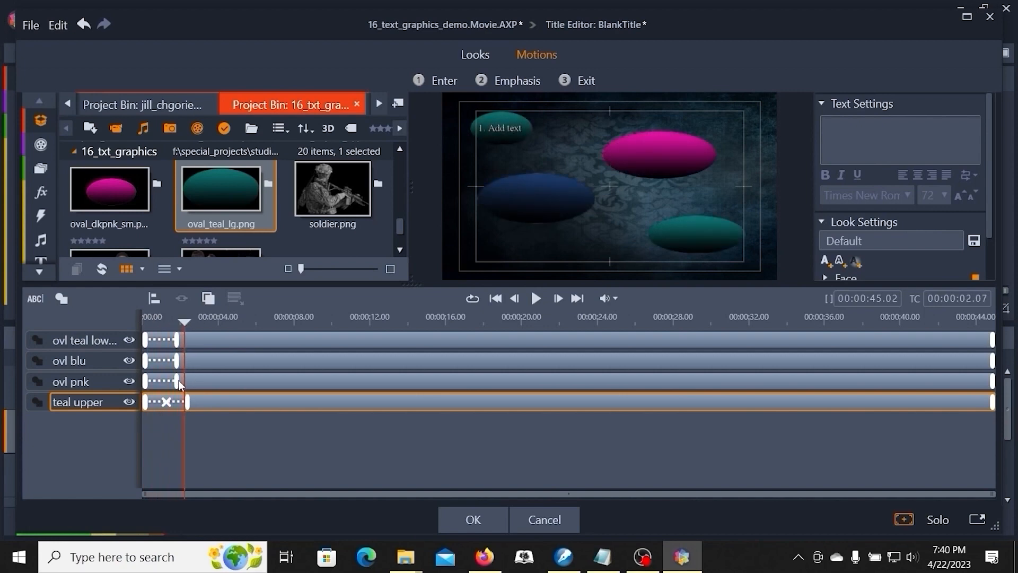
pyautogui.moveTo(177, 381); pyautogui.dragTo(186, 381)
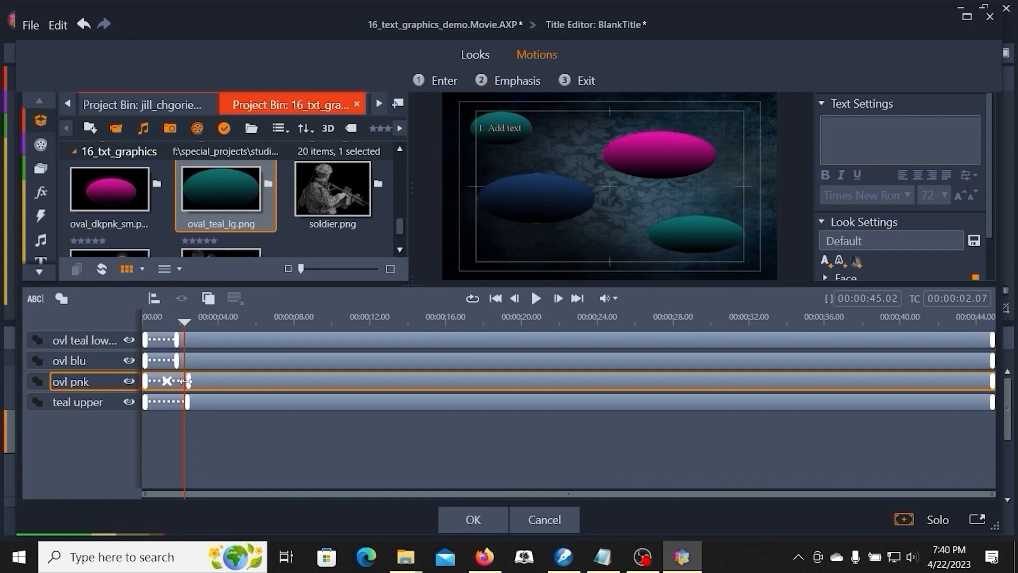
pyautogui.moveTo(177, 362)
pyautogui.mouseDown()
pyautogui.moveTo(191, 364)
pyautogui.moveTo(197, 341)
pyautogui.moveTo(184, 350)
pyautogui.mouseUp()
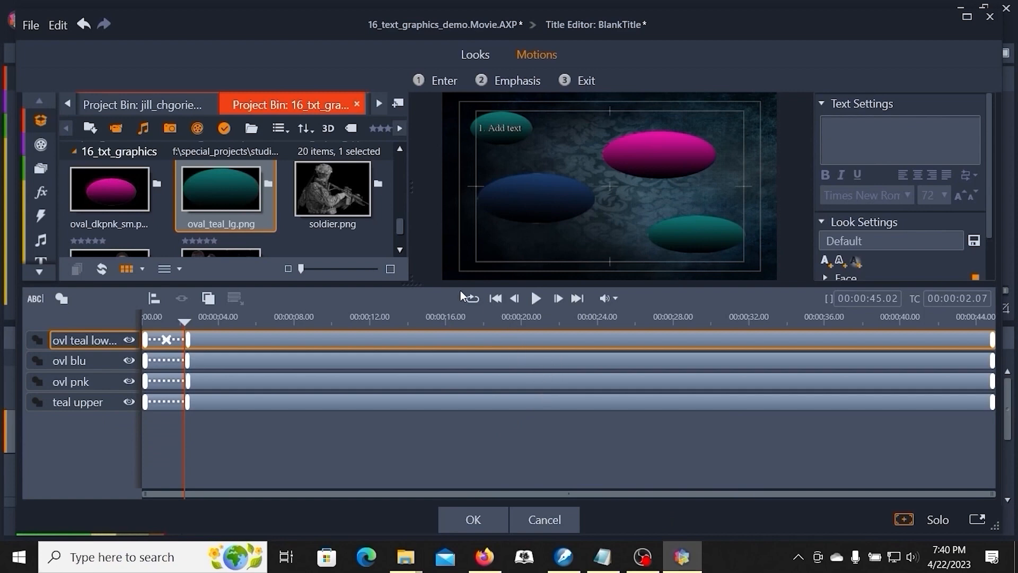
# Step: Enlarge the title preview area and play the ovals' fade-in from the start of the title
pyautogui.moveTo(458, 287); pyautogui.dragTo(466, 360)
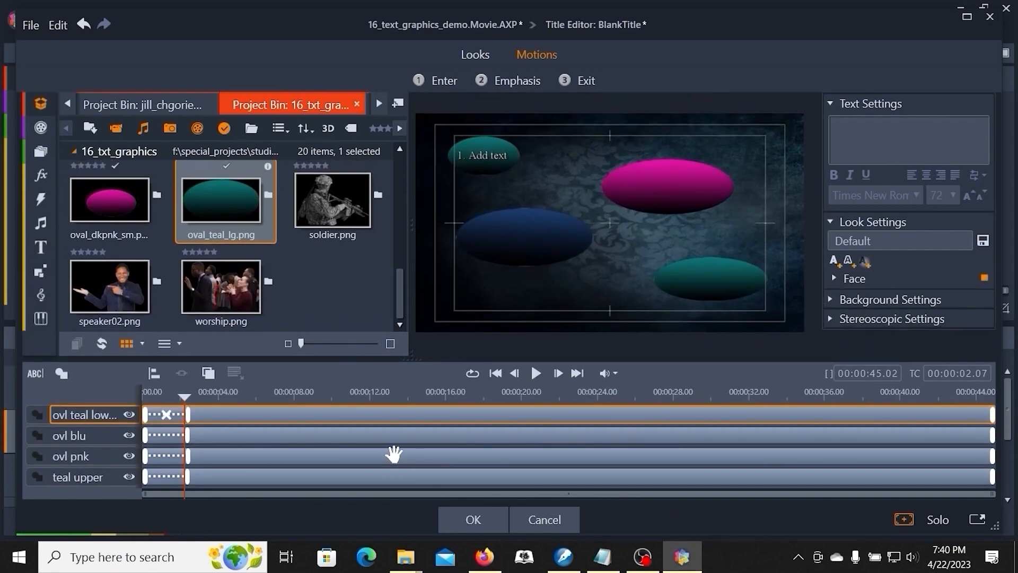
pyautogui.click(202, 384)
pyautogui.moveTo(183, 394); pyautogui.dragTo(132, 394)
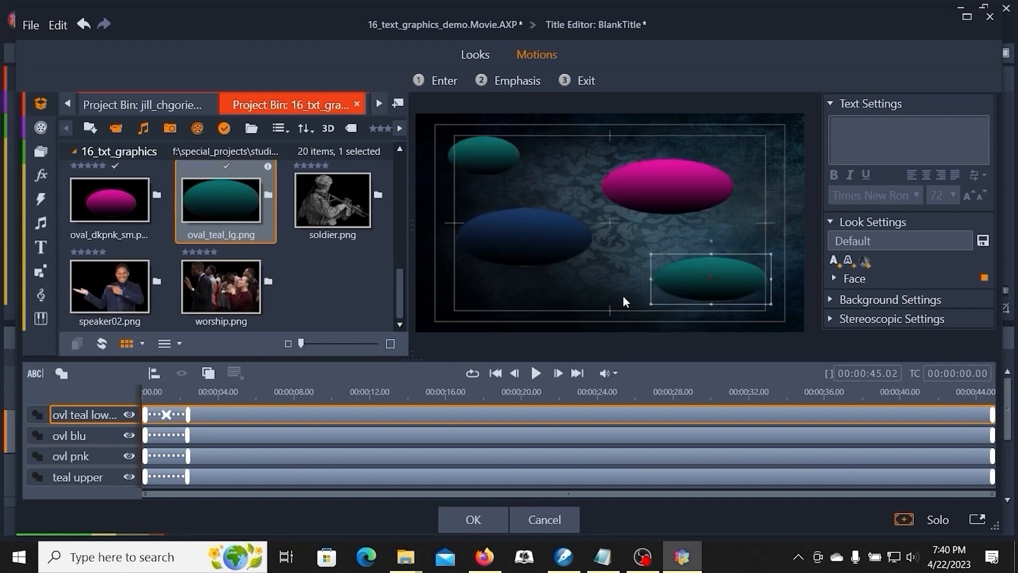
pyautogui.click(536, 374)
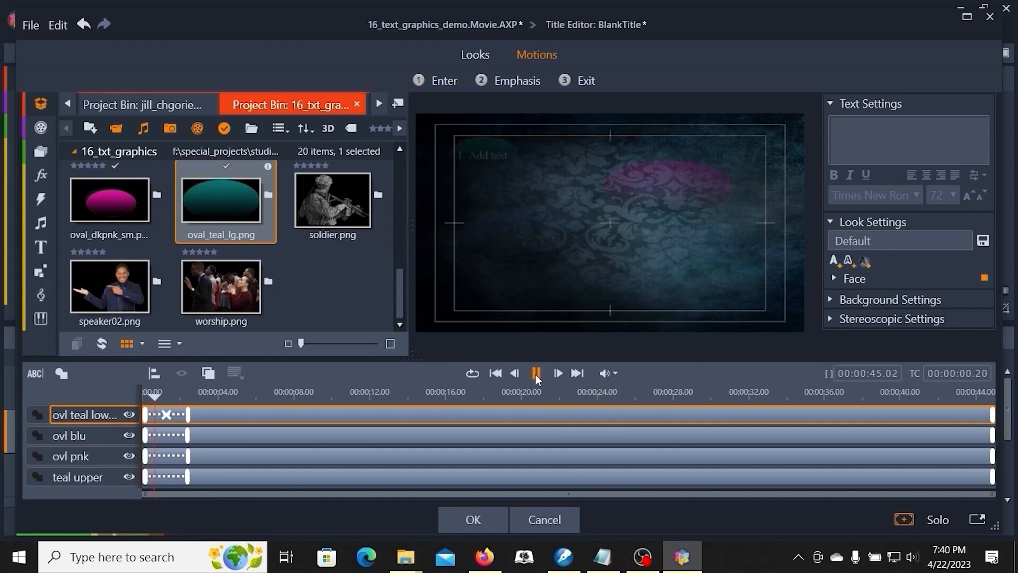
pyautogui.click(536, 374)
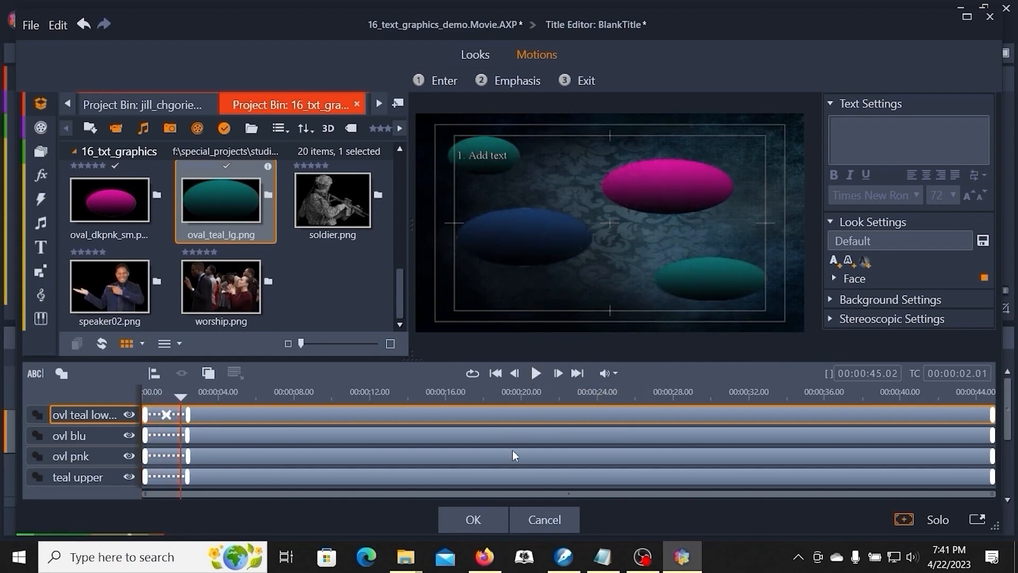
# Step: Find where the "2. Add graphic & size to fit" text fades in and delay the start of the "ovl pnk" layer to about 00:00:07.24
pyautogui.click(289, 345)
pyautogui.moveTo(180, 397); pyautogui.dragTo(346, 412)
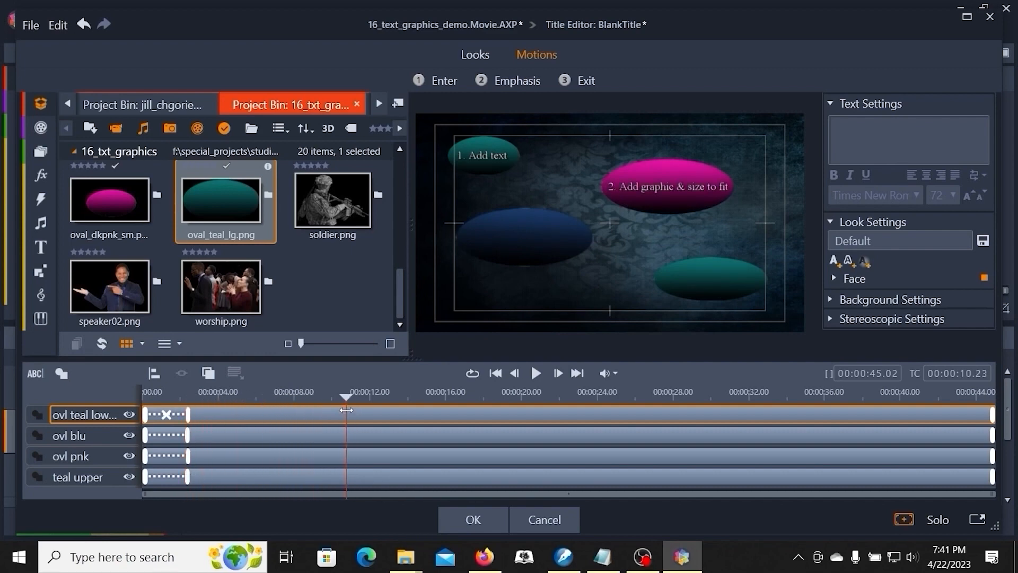
pyautogui.moveTo(346, 410); pyautogui.dragTo(288, 397)
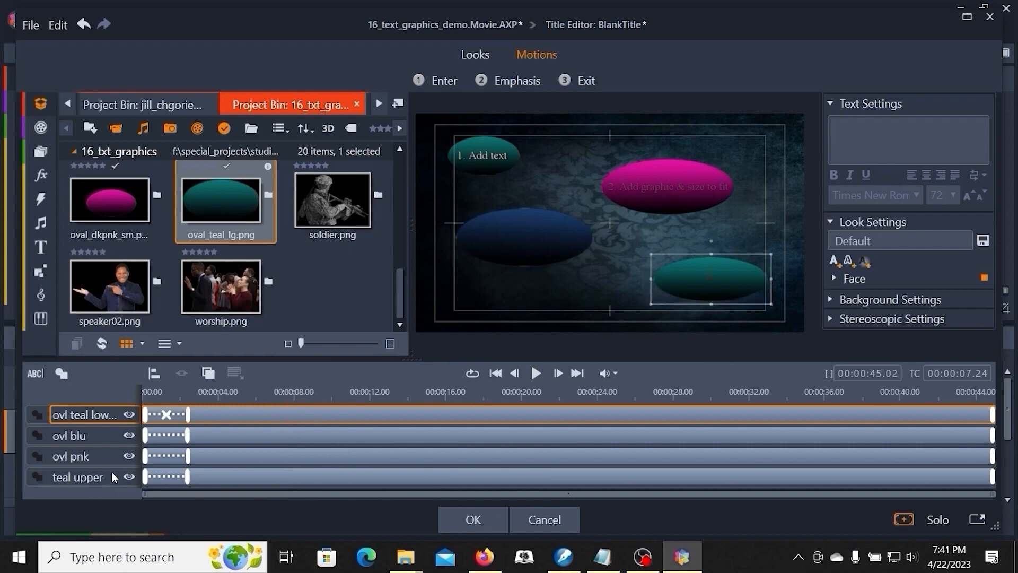
pyautogui.moveTo(145, 456); pyautogui.dragTo(287, 457)
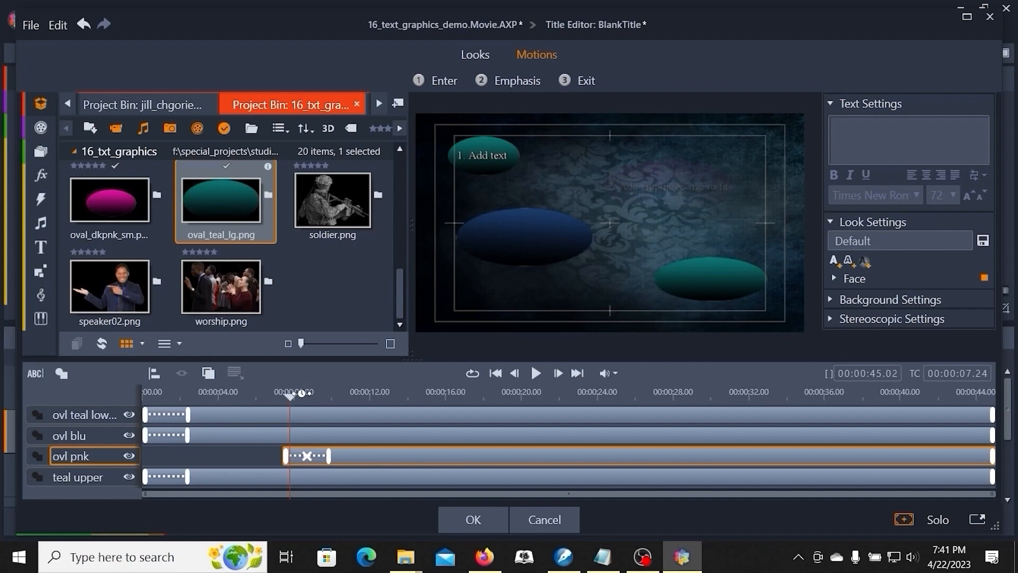
# Step: Delay the start of the "ovl blu" layer to about 00:00:11.22 and accept the title edits
pyautogui.moveTo(290, 395); pyautogui.dragTo(365, 391)
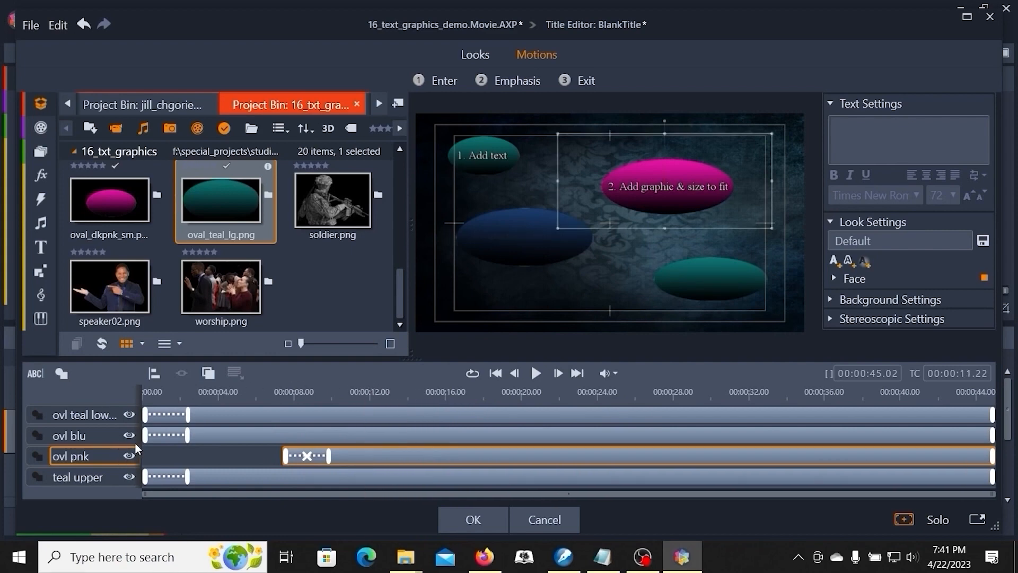
pyautogui.moveTo(146, 435); pyautogui.dragTo(362, 450)
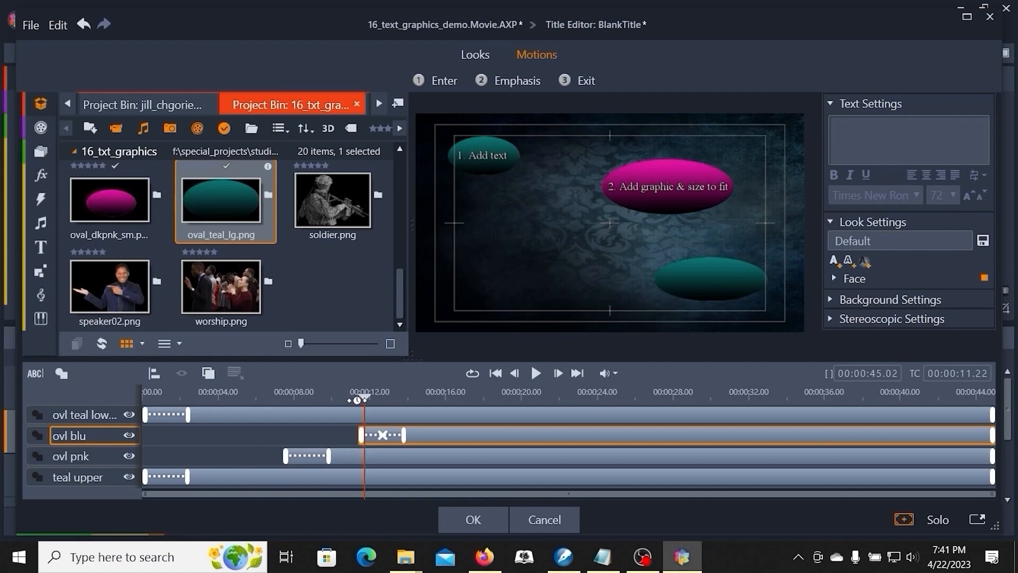
pyautogui.moveTo(359, 399); pyautogui.dragTo(652, 388)
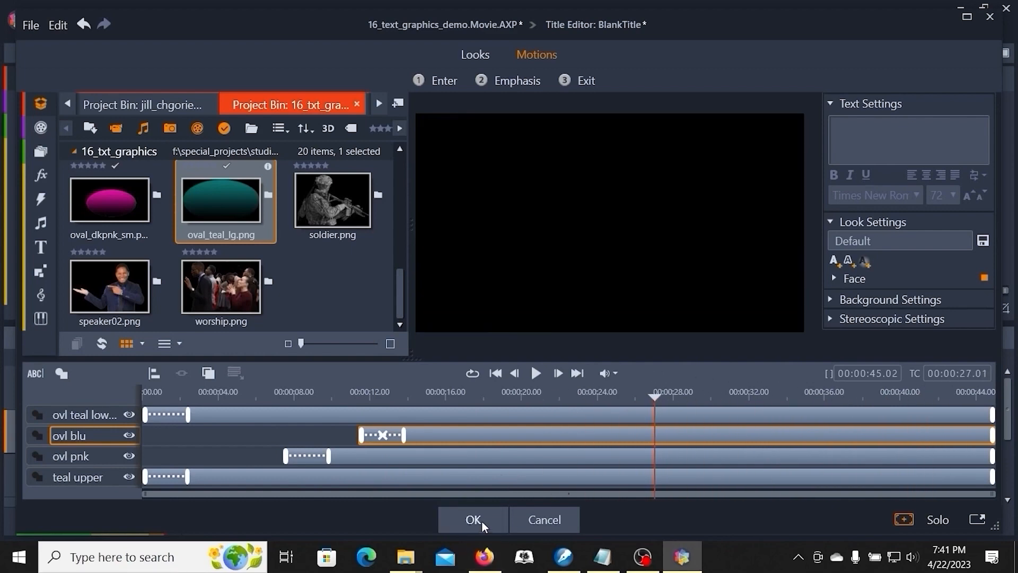
pyautogui.click(474, 520)
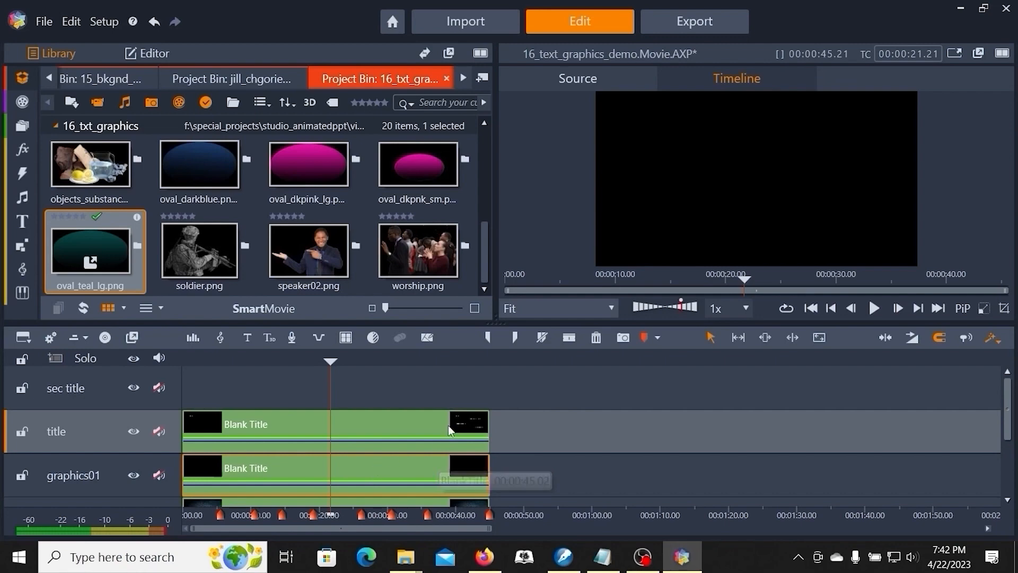
# Step: Reopen the graphics01 title, check its preview at about 00:00:26.06, and close it
pyautogui.rightClick(377, 474)
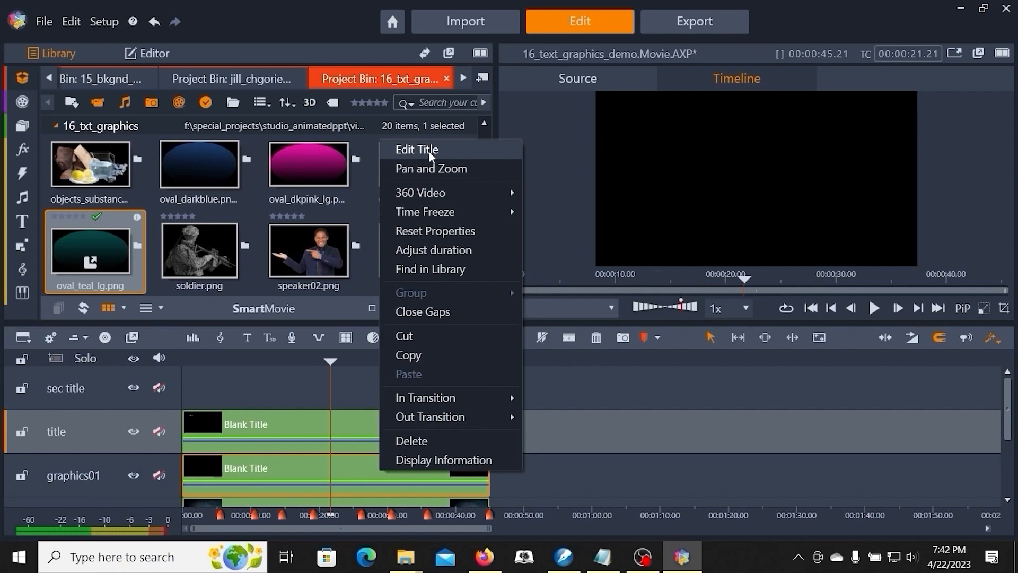
pyautogui.click(428, 151)
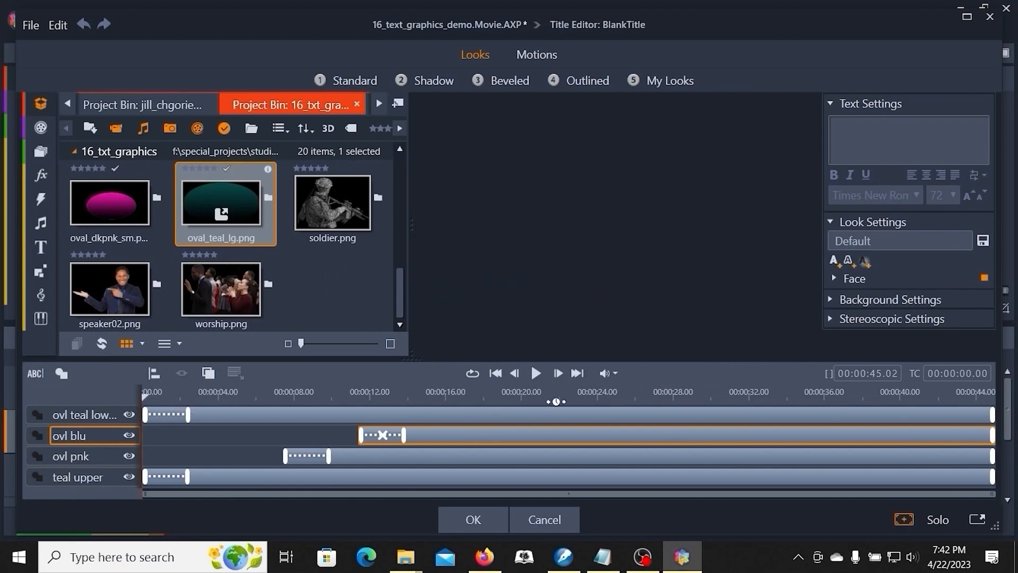
pyautogui.moveTo(571, 396); pyautogui.dragTo(639, 391)
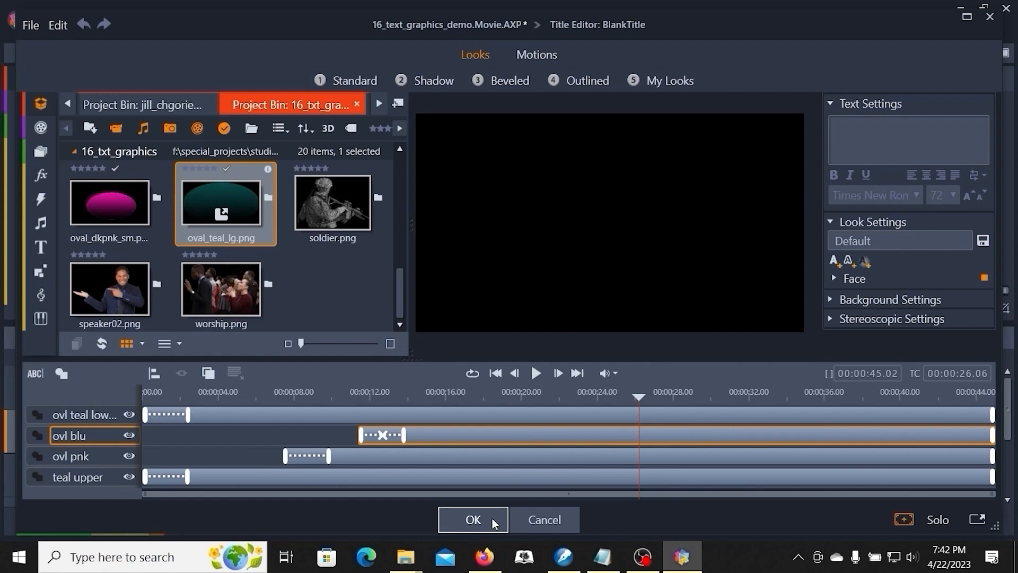
pyautogui.click(492, 518)
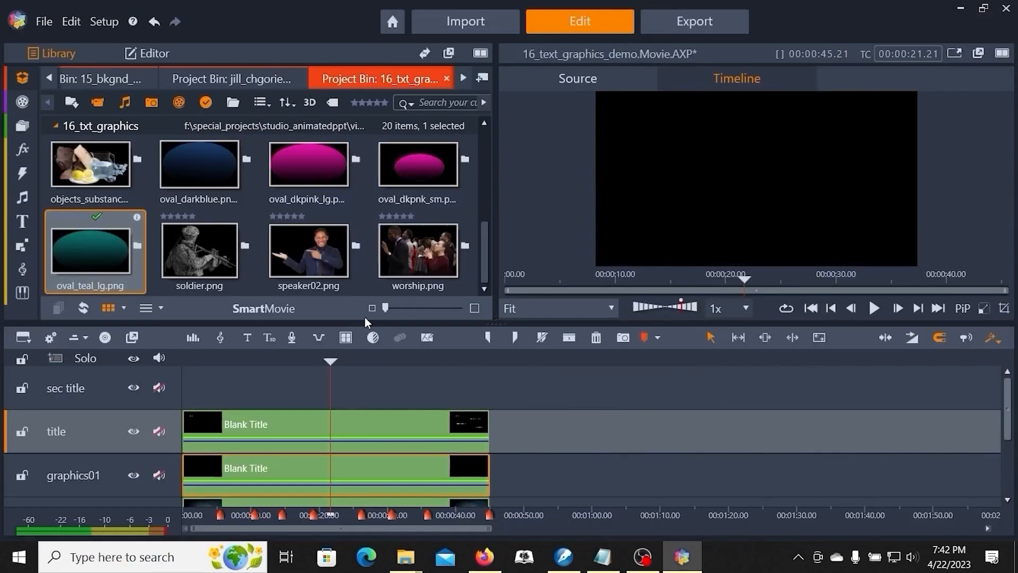
# Step: Check the movie preview at about 00:00:30.19 and undo the accidental move of the title clip on the graphics01 track
pyautogui.moveTo(331, 361); pyautogui.dragTo(392, 388)
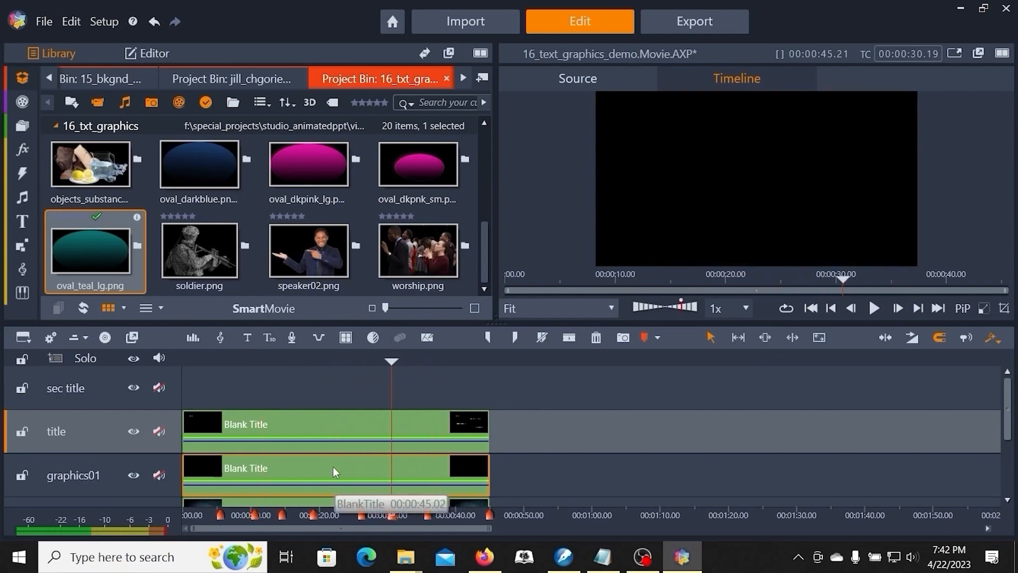
pyautogui.moveTo(333, 469); pyautogui.dragTo(336, 471)
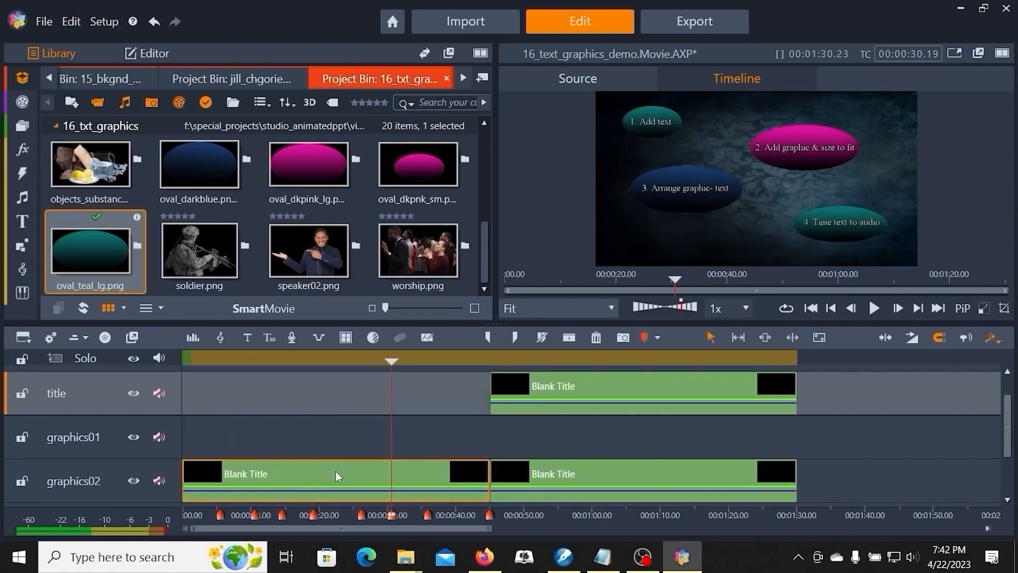
pyautogui.click(154, 21)
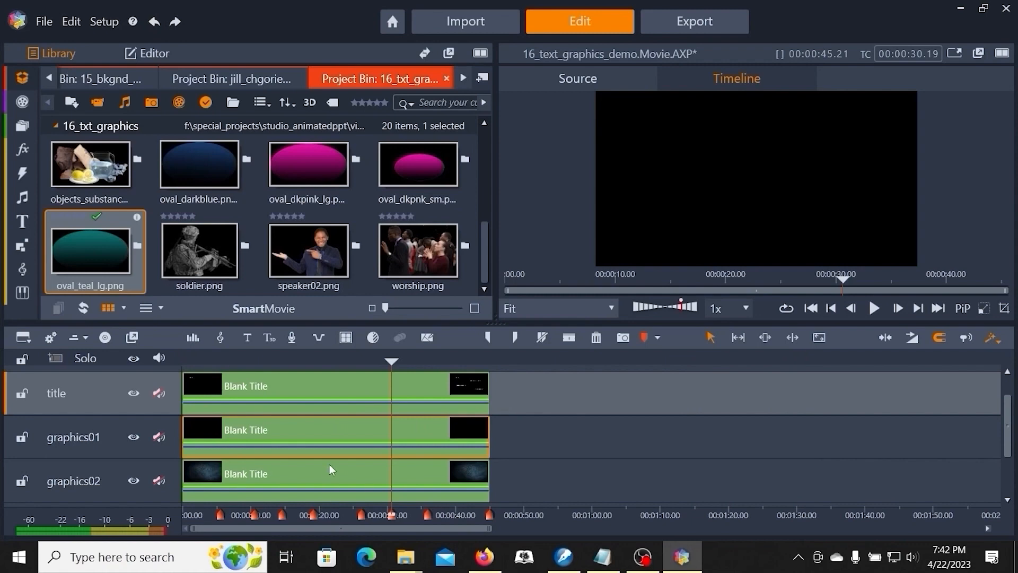
# Step: Open the graphics01 title once more, check its preview around 00:00:29.19, and return to the movie timeline
pyautogui.rightClick(298, 428)
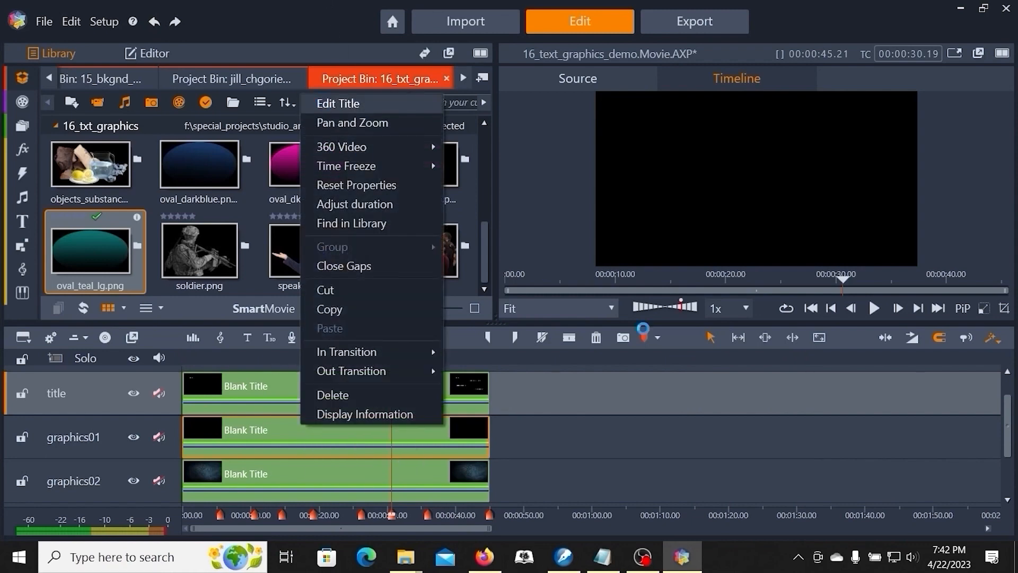
pyautogui.click(324, 104)
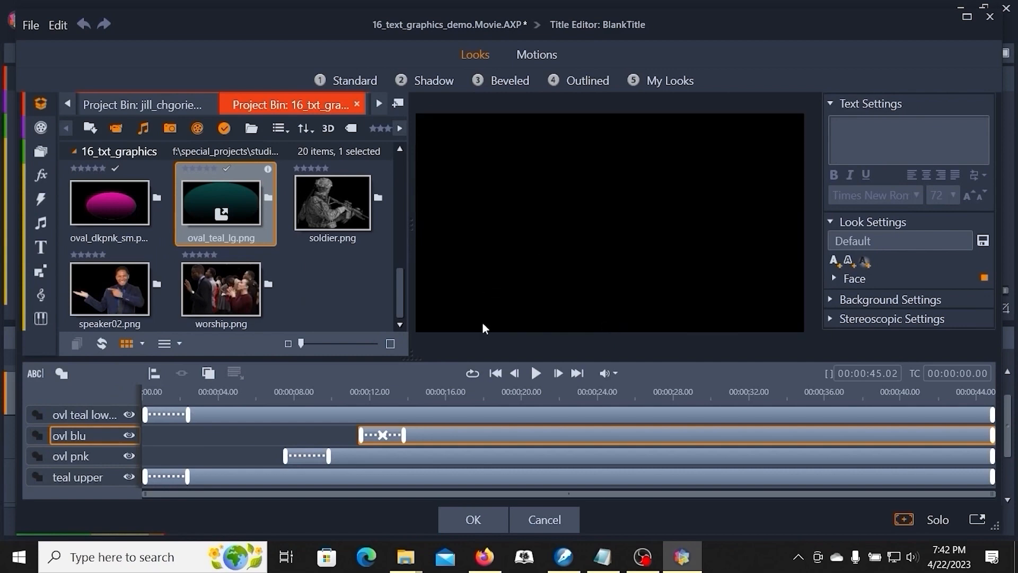
pyautogui.click(704, 394)
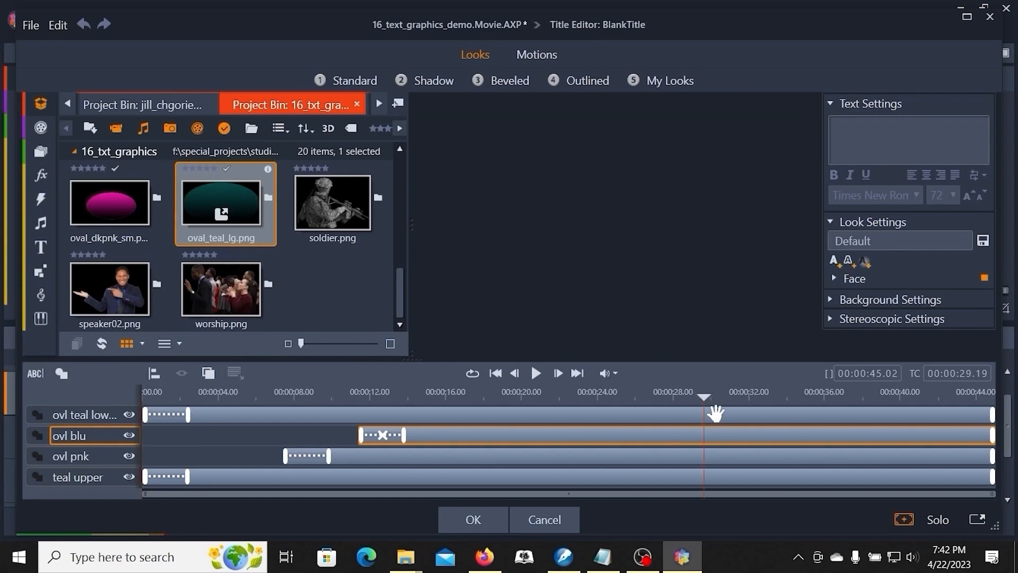
pyautogui.click(463, 395)
pyautogui.click(474, 520)
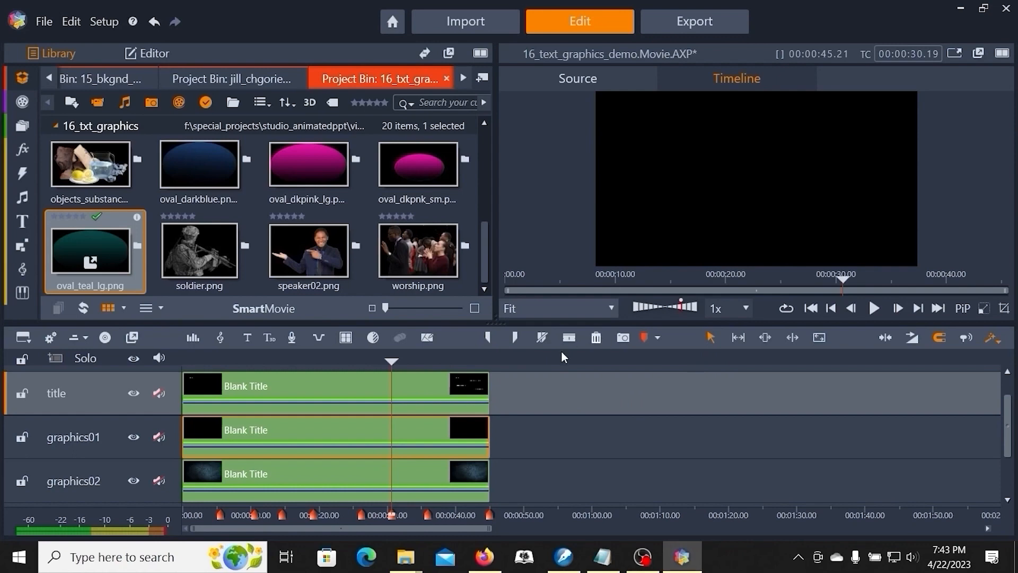
# Step: Close the Firefox window, then exit Pinnacle Studio, saving the changes to 16_text_graphics_demo.Movie.AXP
pyautogui.click(484, 556)
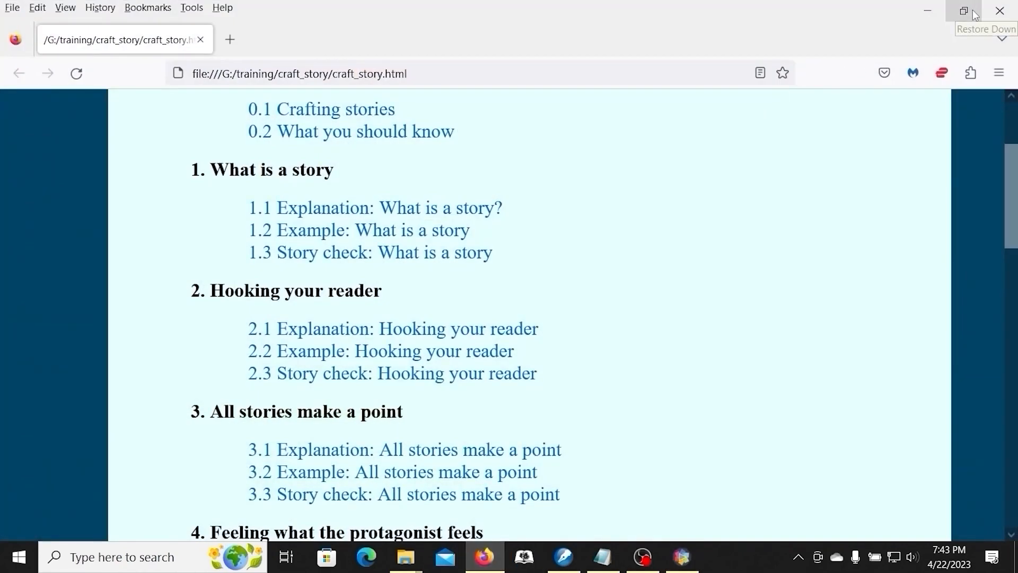
pyautogui.click(1000, 11)
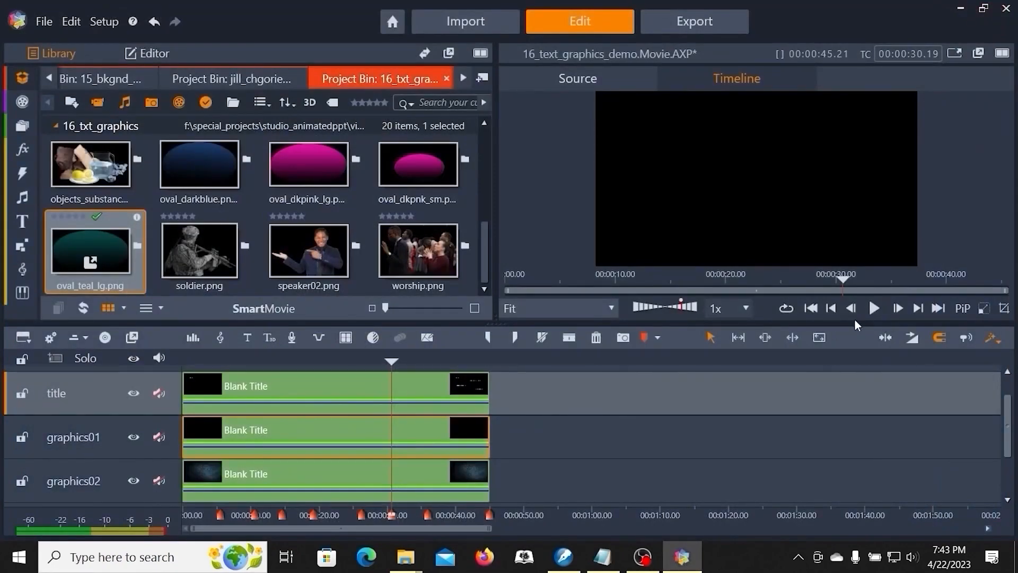
pyautogui.click(1007, 10)
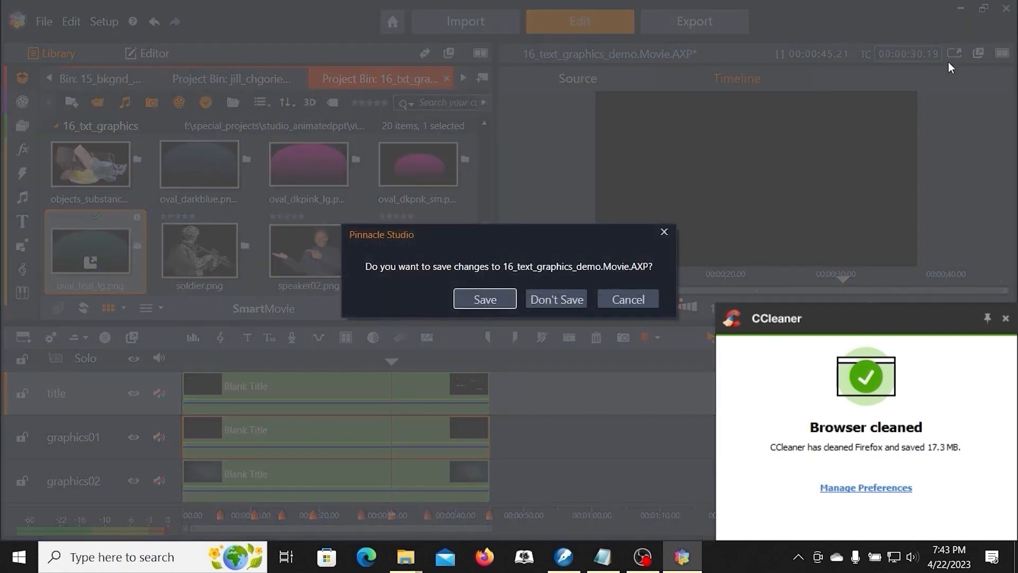
pyautogui.click(491, 297)
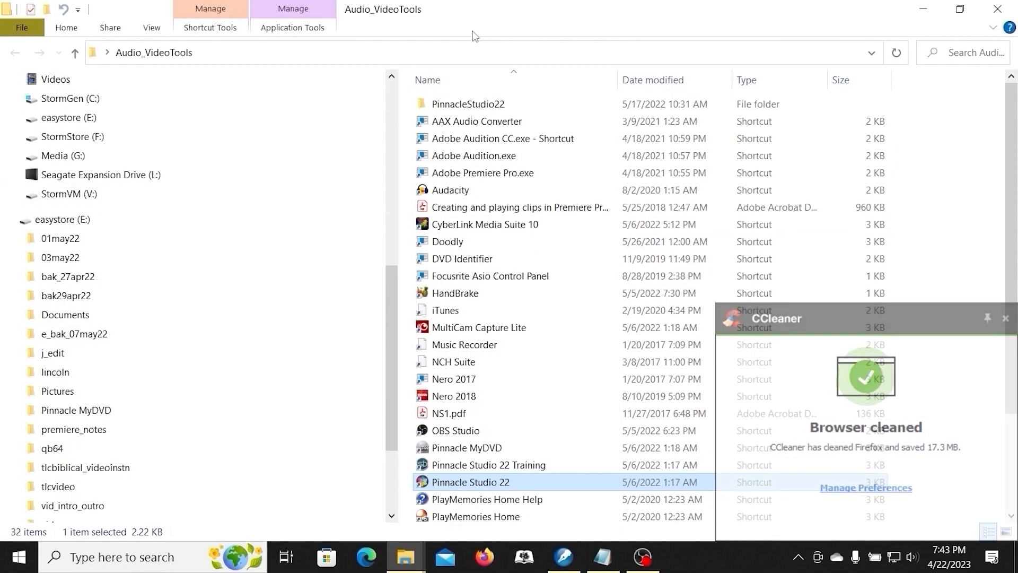
# Step: Open CCleaner from the desktop, run a Custom Clean that is allowed to close Microsoft OneDrive, and close CCleaner
pyautogui.click(924, 9)
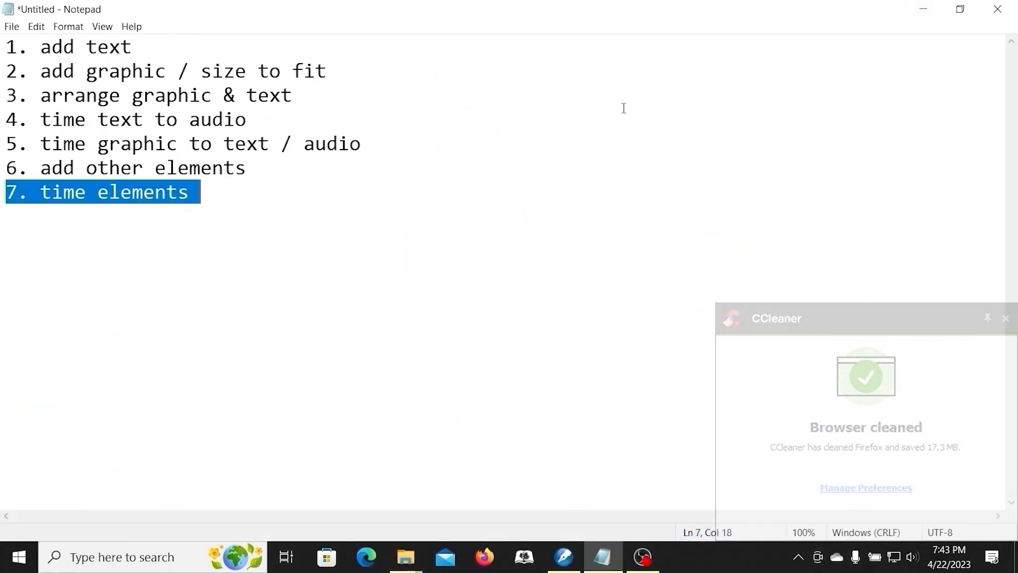
pyautogui.doubleClick(148, 457)
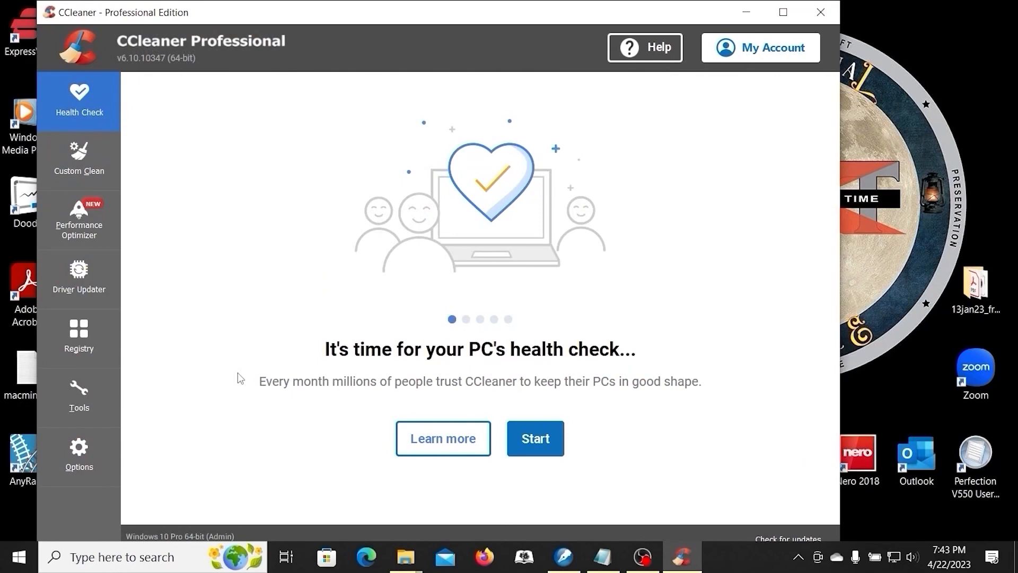
pyautogui.click(85, 156)
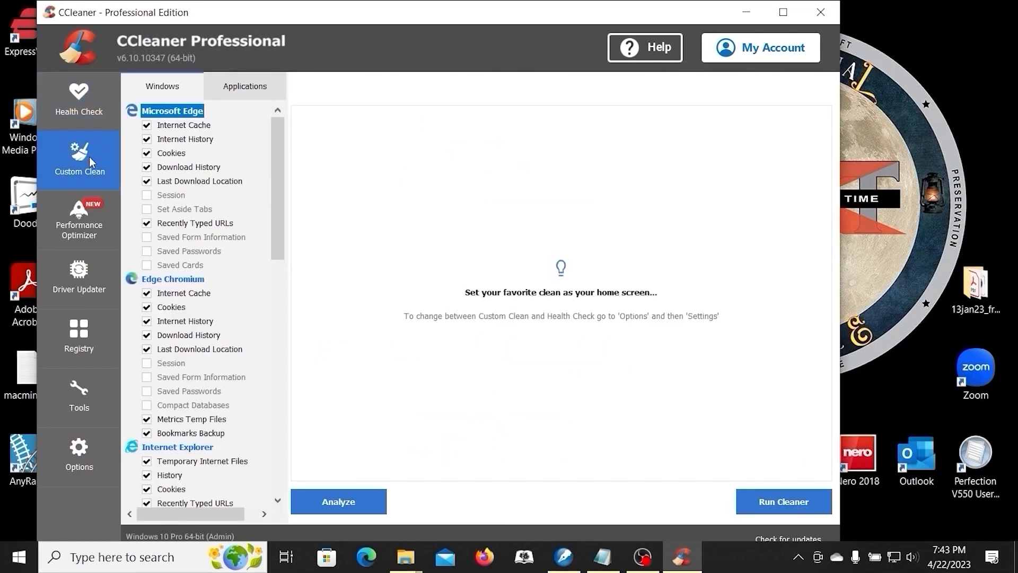
pyautogui.click(769, 501)
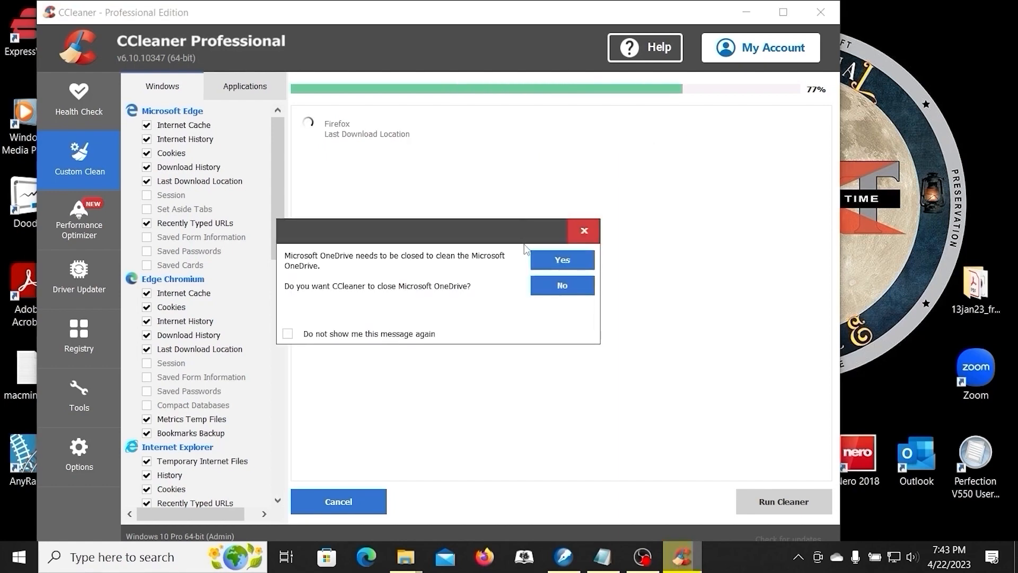
pyautogui.click(559, 257)
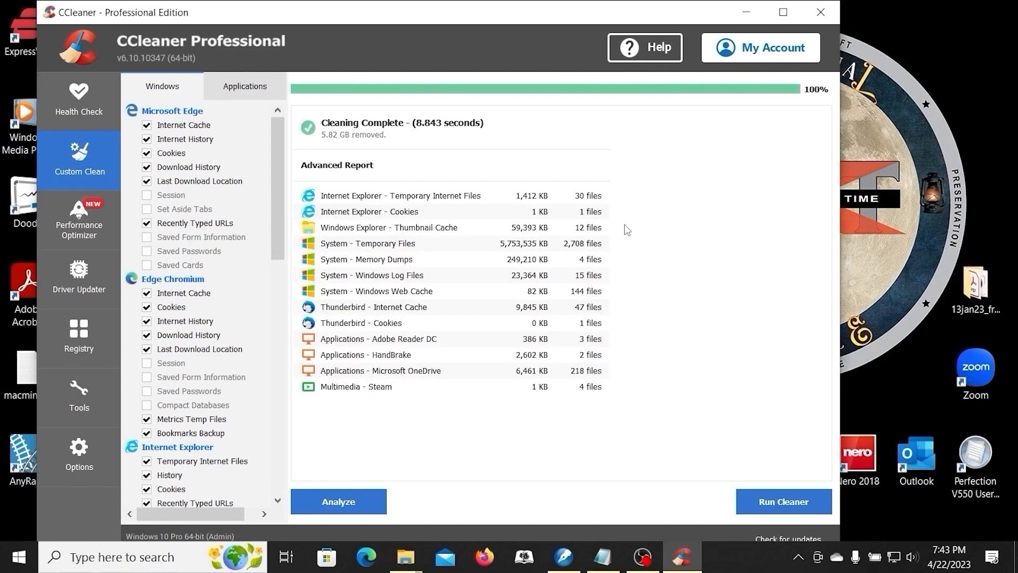
pyautogui.click(821, 13)
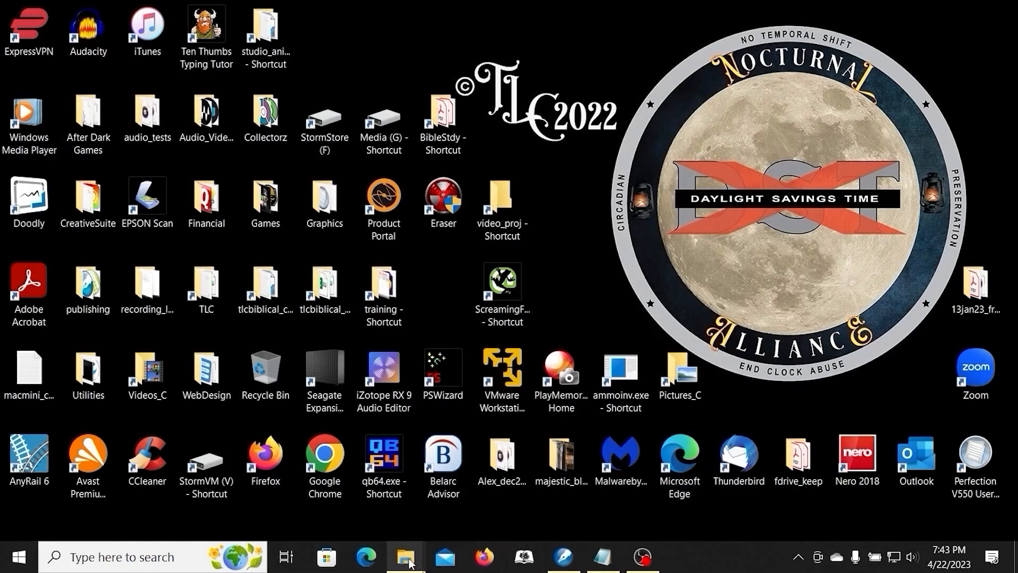
# Step: Relaunch Pinnacle Studio 22 from its shortcut in the Audio_VideoTools folder
pyautogui.moveTo(407, 563)
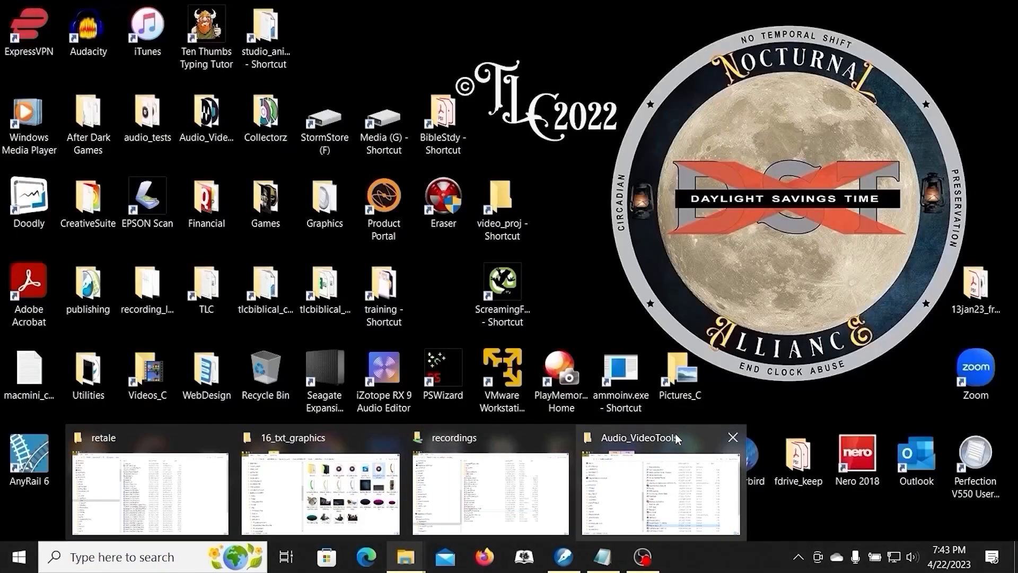
pyautogui.click(678, 439)
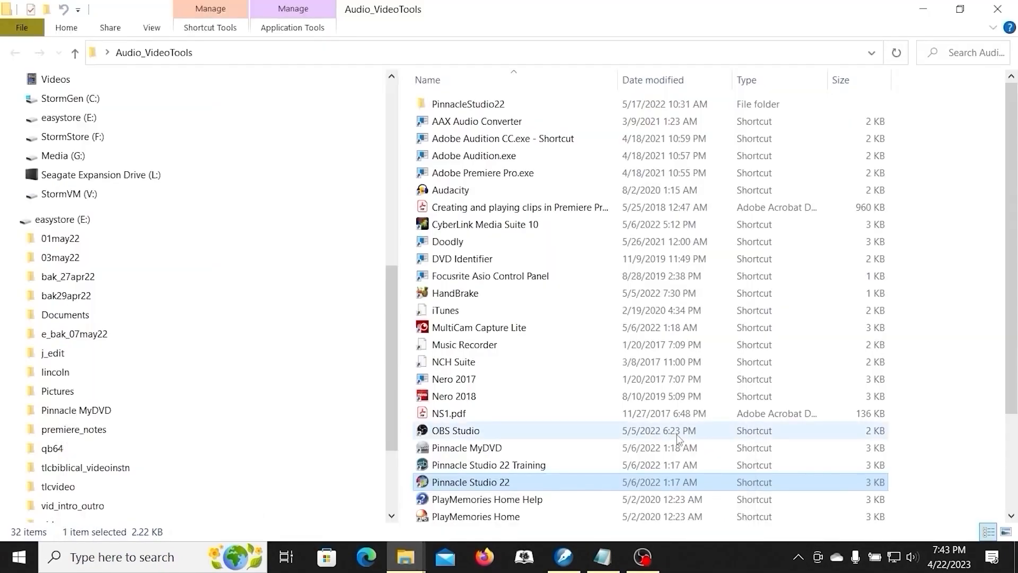
pyautogui.doubleClick(429, 488)
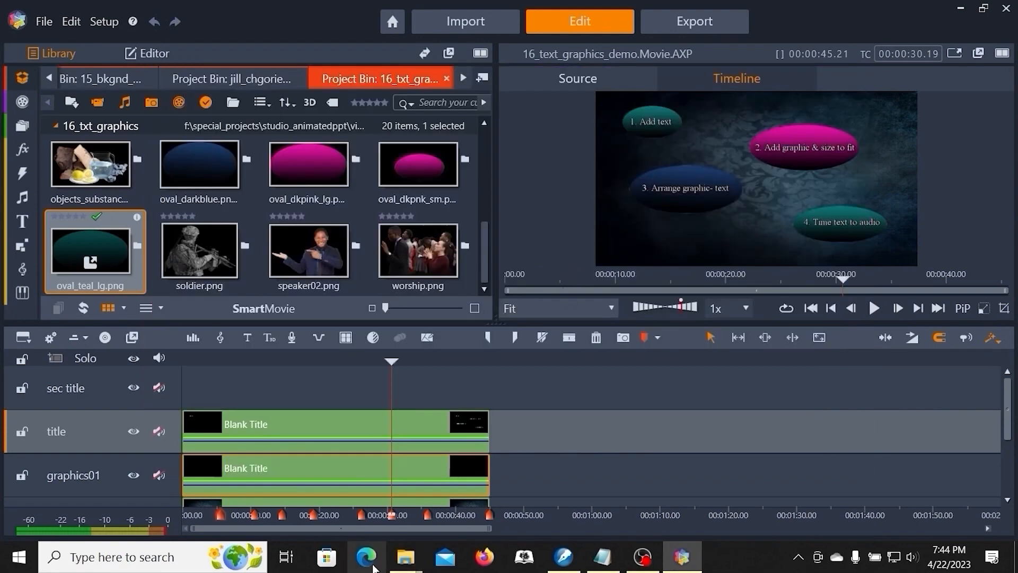
# Step: In the graphics01 title, move the start of the lower teal oval's layer to about 00:00:15, where its matching text appears, and accept the title
pyautogui.scroll(-1, 339, 468)
pyautogui.rightClick(339, 468)
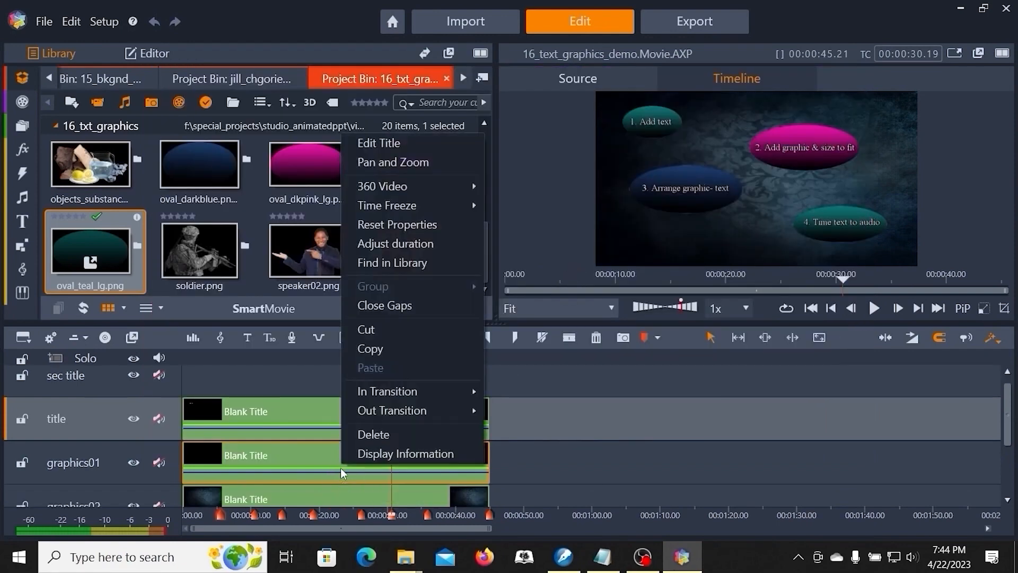
pyautogui.click(373, 144)
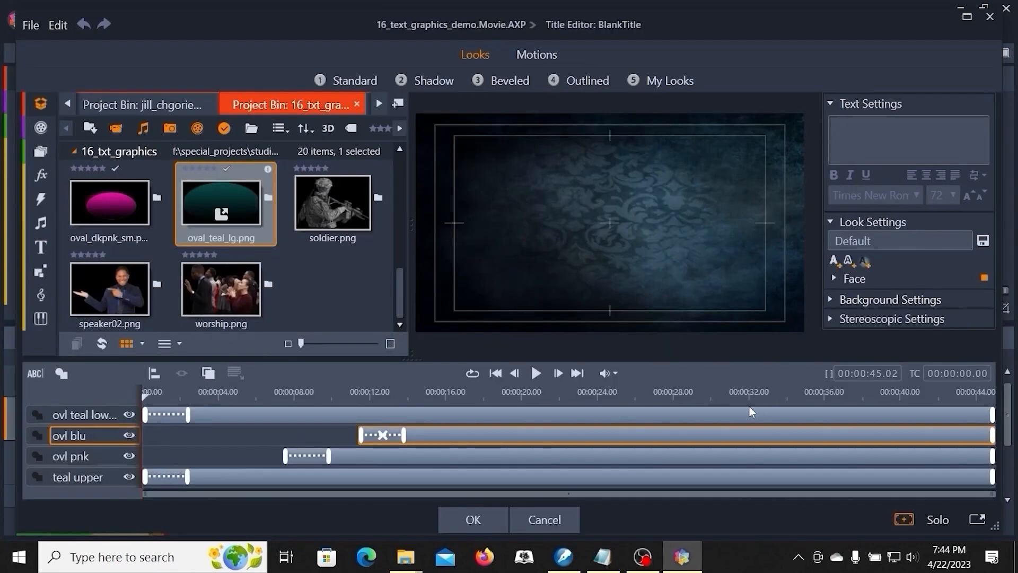
pyautogui.click(738, 398)
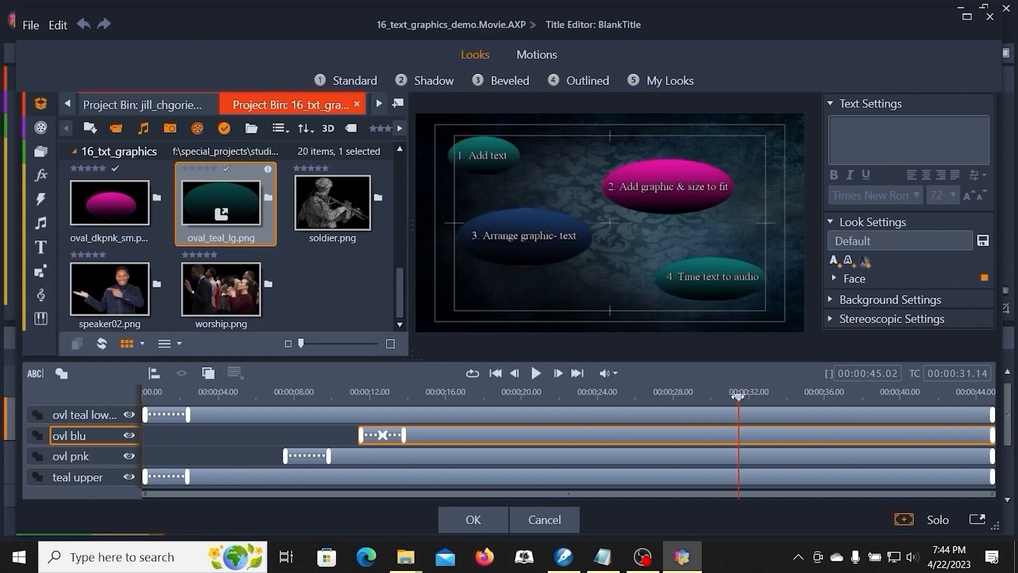
pyautogui.moveTo(738, 397); pyautogui.dragTo(430, 409)
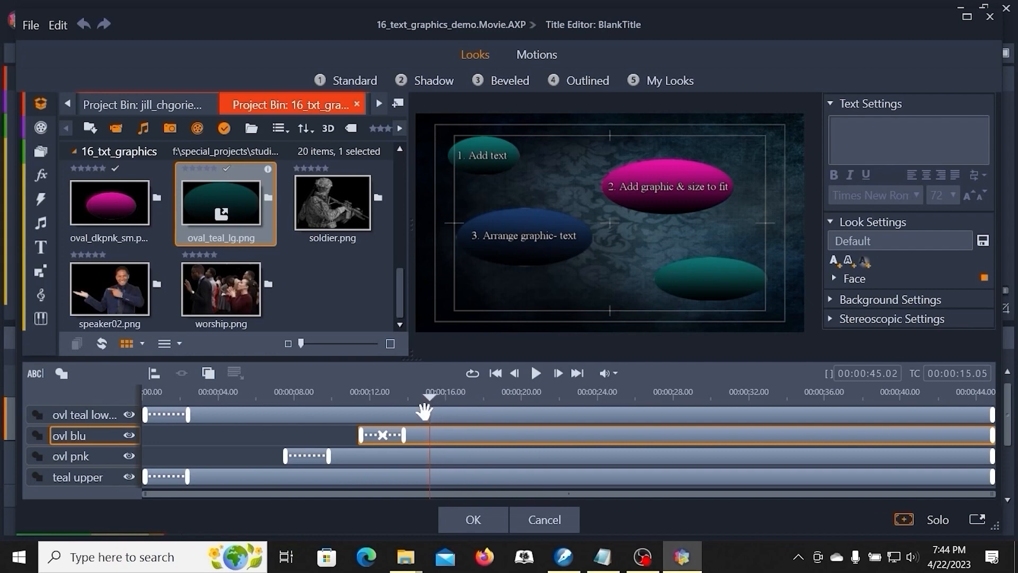
pyautogui.moveTo(146, 415); pyautogui.dragTo(427, 426)
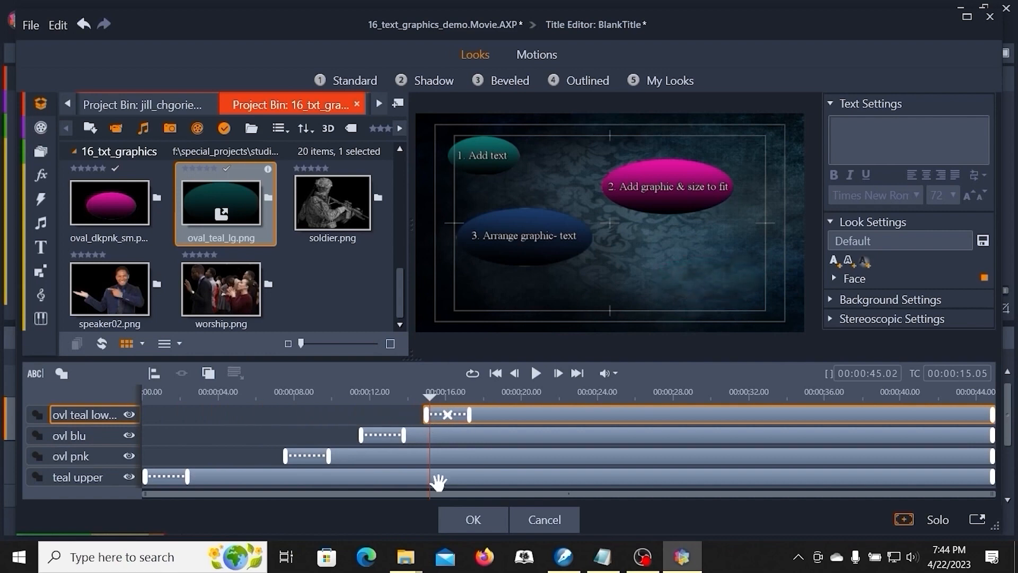
pyautogui.click(480, 519)
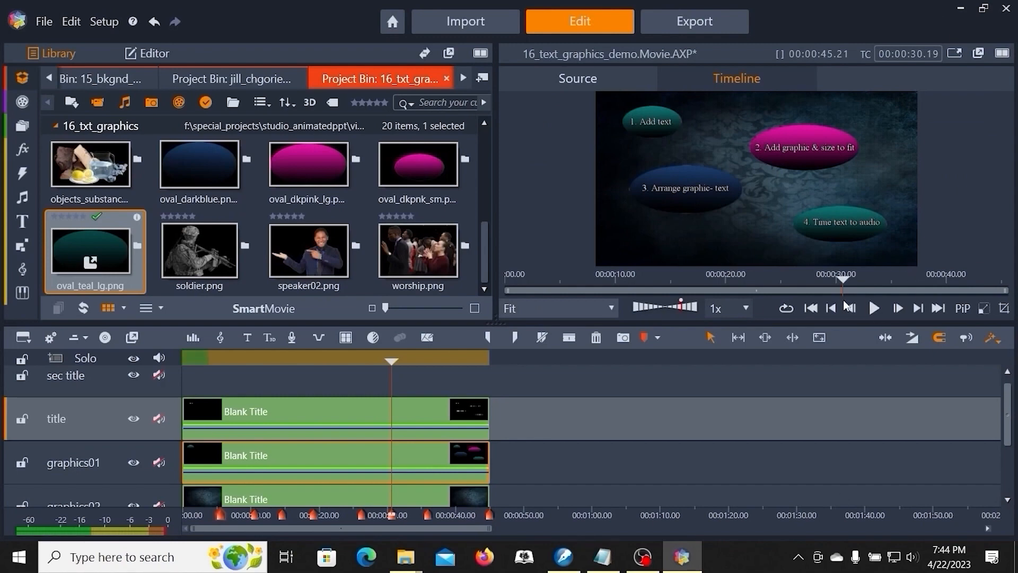
# Step: Preview the movie full screen from the beginning past the fourth text line, then leave full screen and stop playback
pyautogui.click(810, 310)
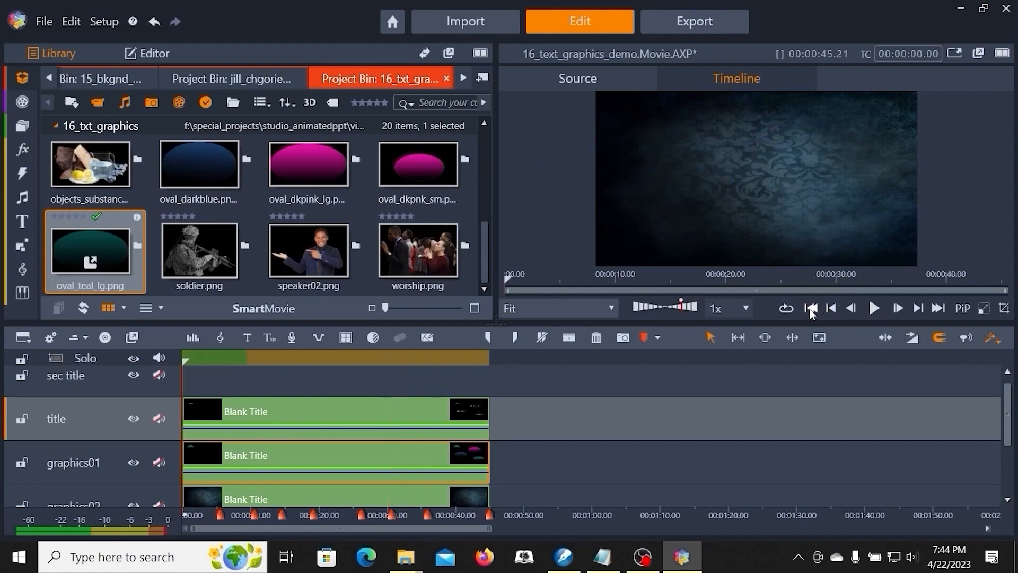
pyautogui.click(954, 54)
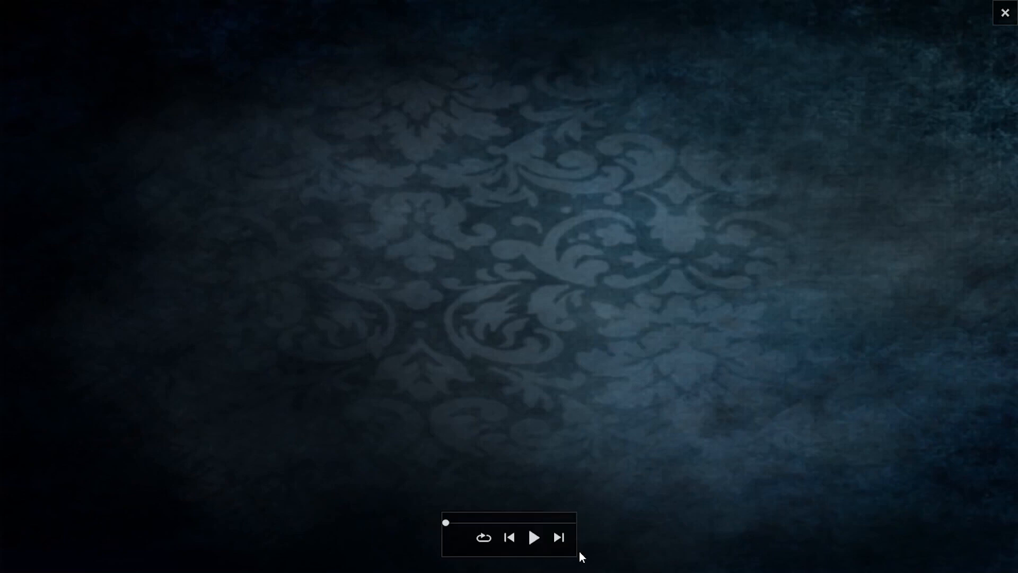
pyautogui.click(534, 537)
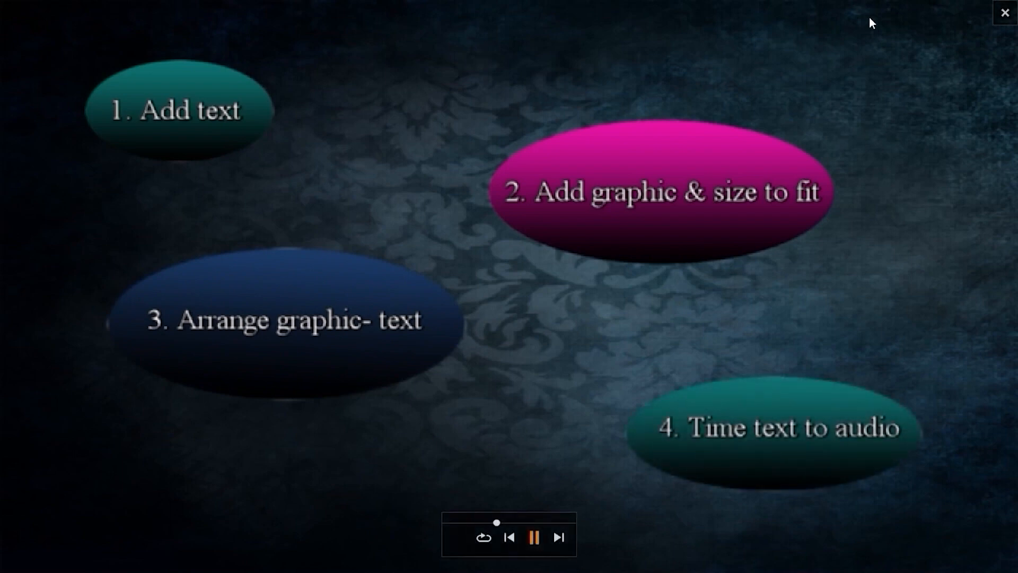
pyautogui.click(1005, 13)
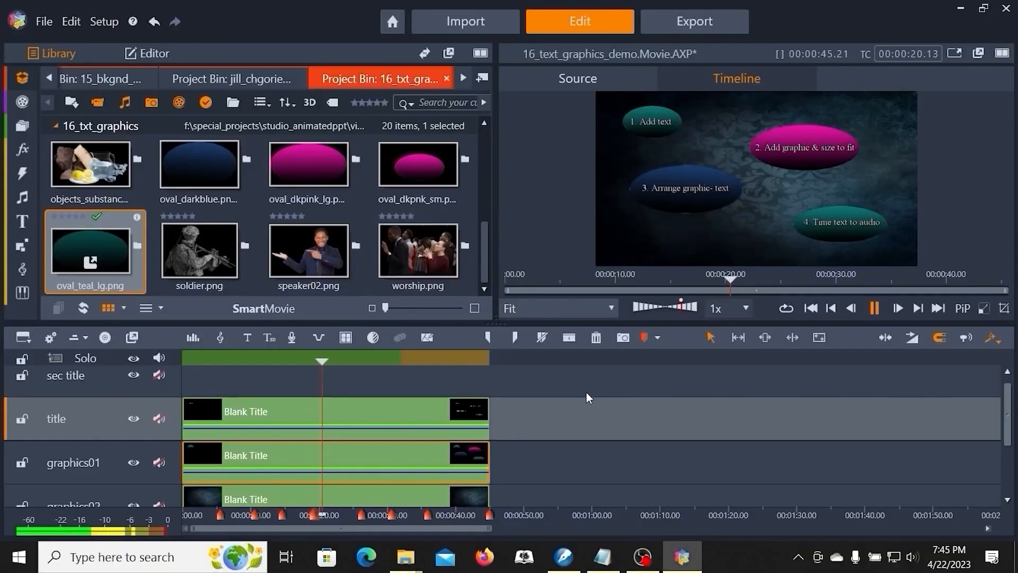
pyautogui.click(874, 309)
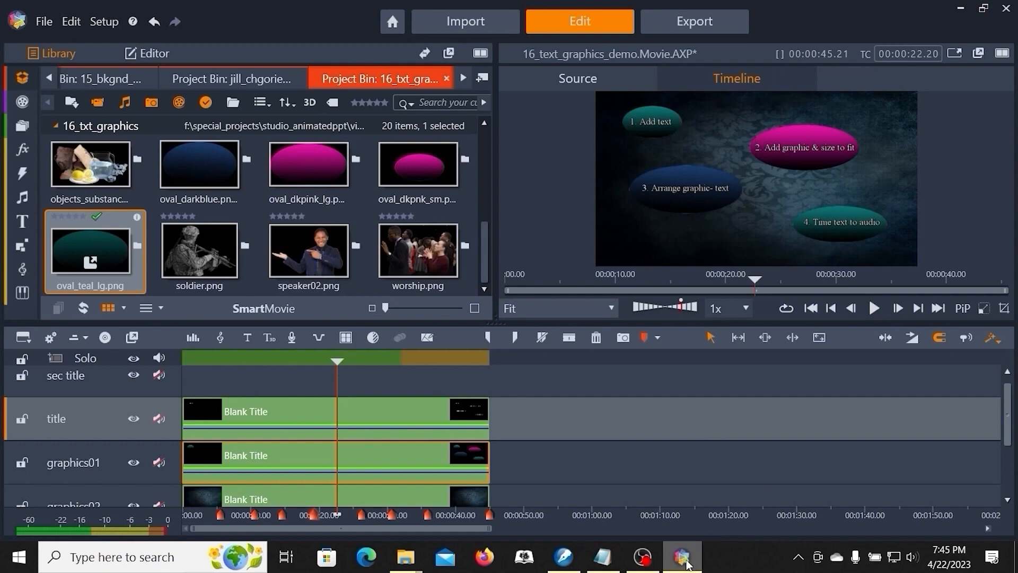
# Step: Reopen the graphics01 title, fine-tune the end of the lower teal oval's fade-in near 00:00:17, and accept the title
pyautogui.rightClick(383, 456)
pyautogui.click(467, 131)
pyautogui.click(711, 397)
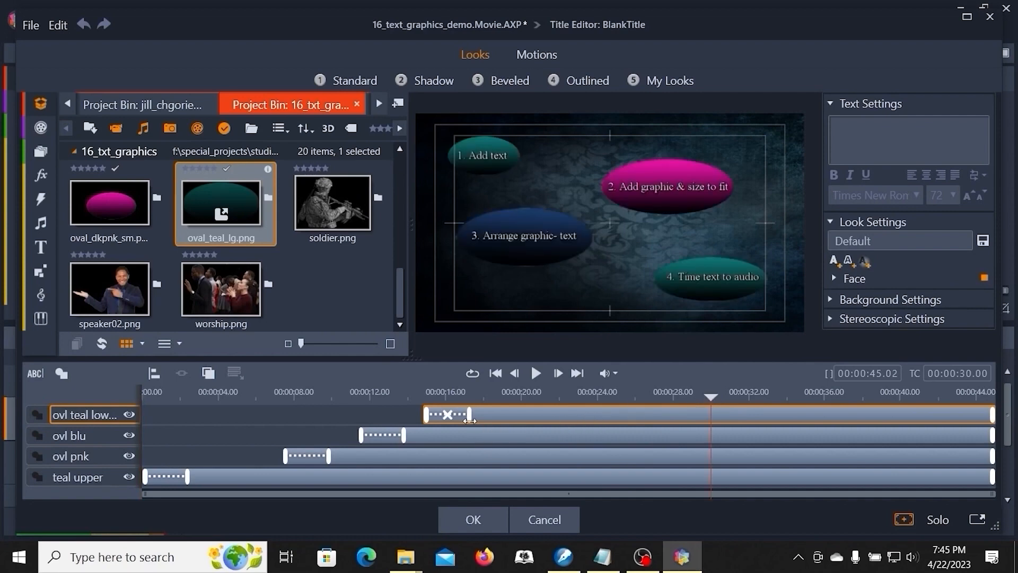
pyautogui.moveTo(469, 420); pyautogui.dragTo(470, 421)
pyautogui.moveTo(469, 419); pyautogui.dragTo(468, 420)
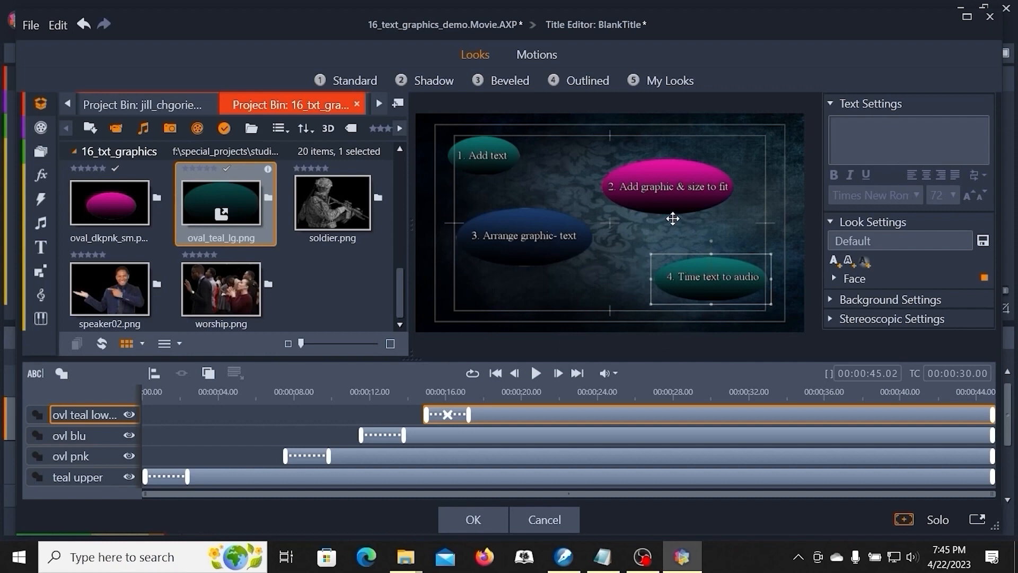
pyautogui.click(602, 279)
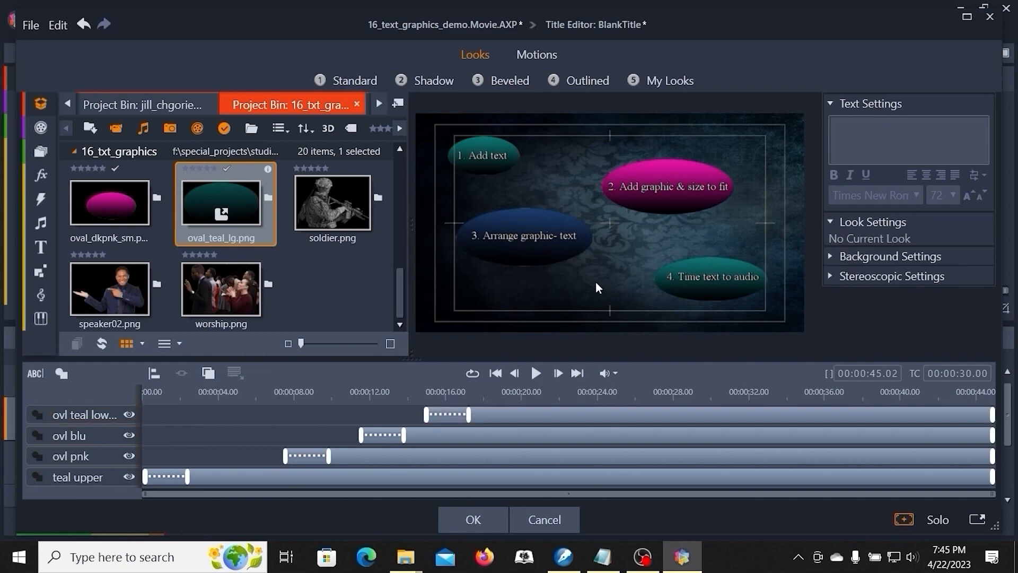
pyautogui.click(454, 519)
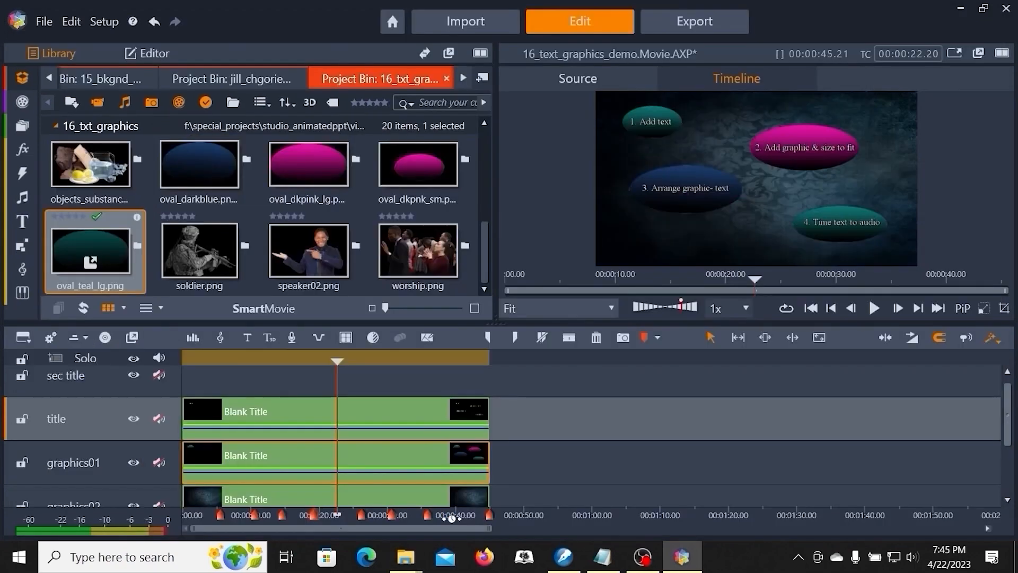